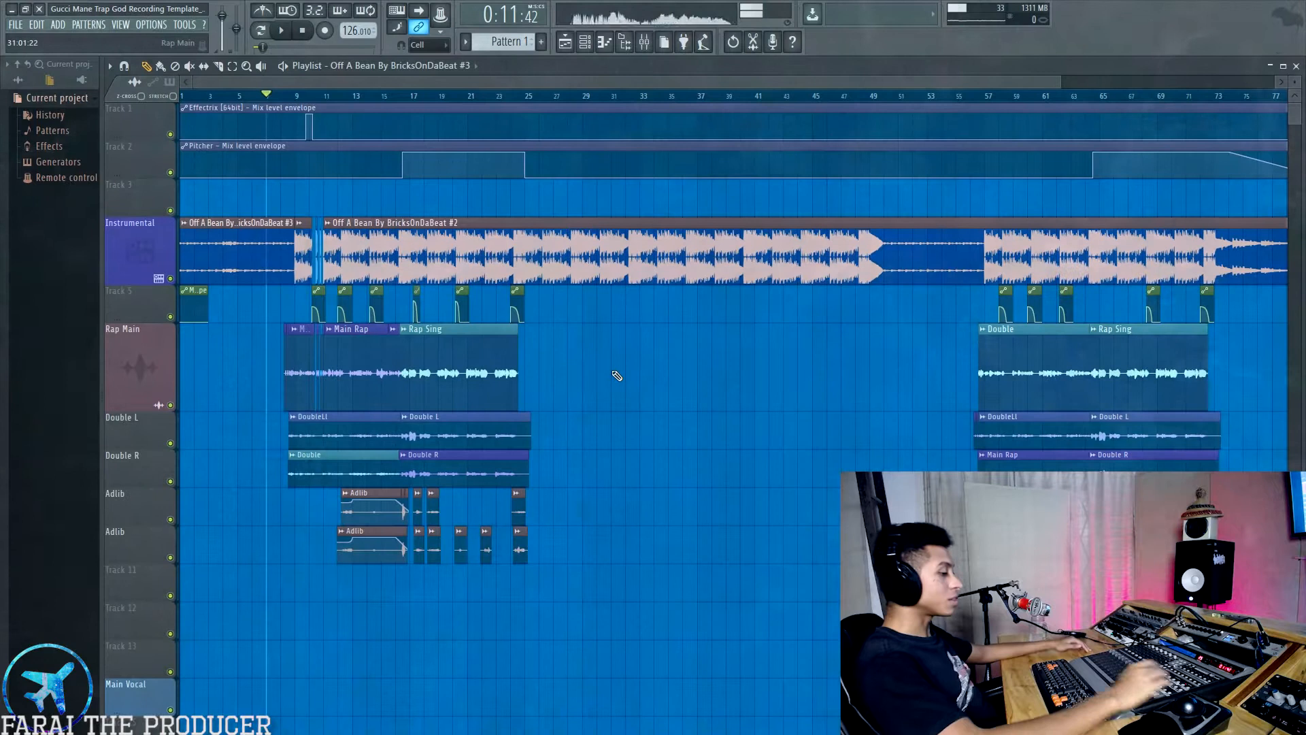
Play the song from bar 7 past the end of the first vocal section and stop playback
{"action": "key", "text": "space"}
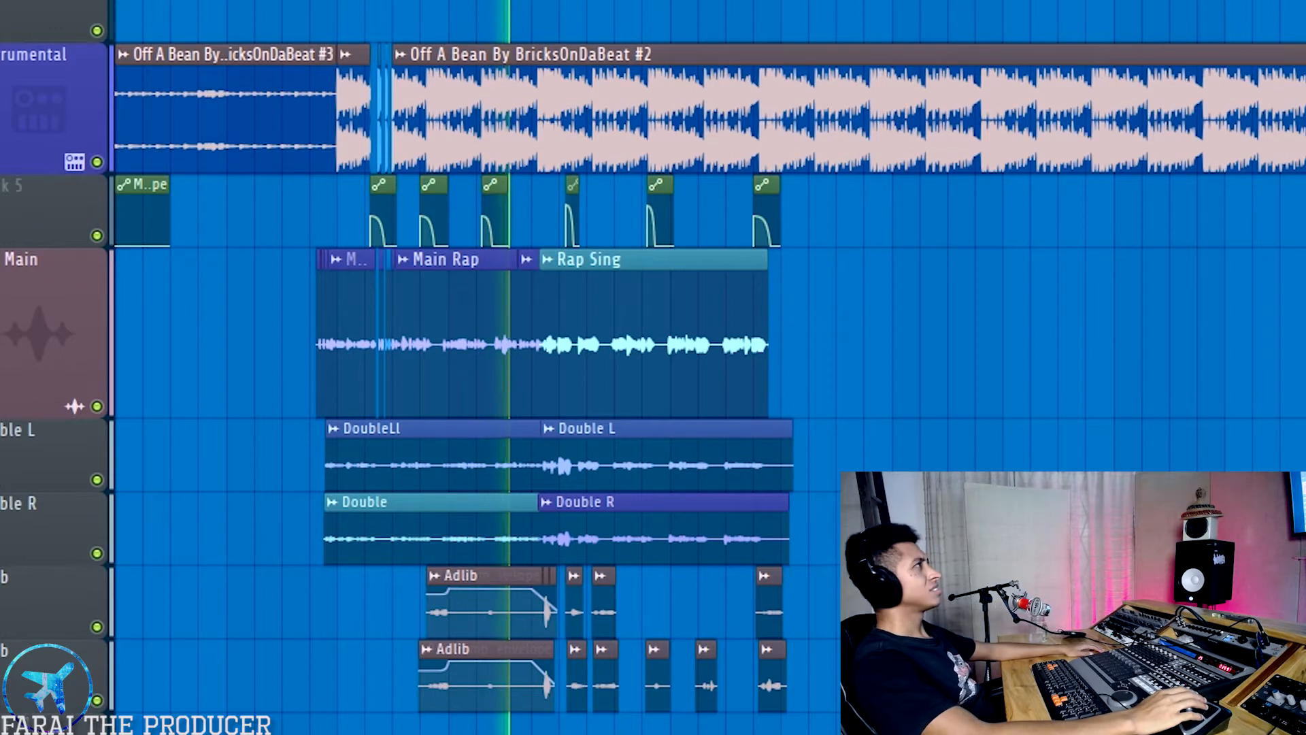
{"action": "scroll", "coordinate": [534, 368], "scroll_direction": "up", "scroll_amount": 2}
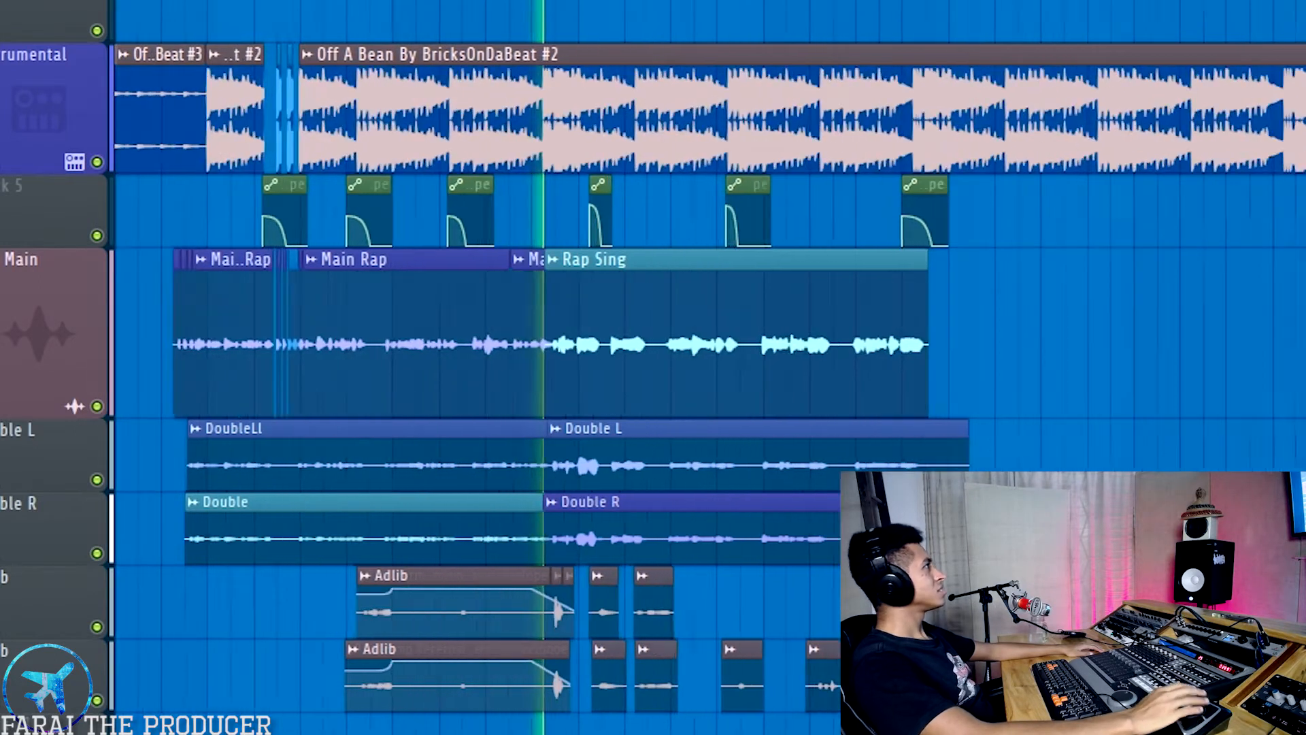
{"action": "scroll", "coordinate": [531, 367], "scroll_direction": "up", "scroll_amount": 3}
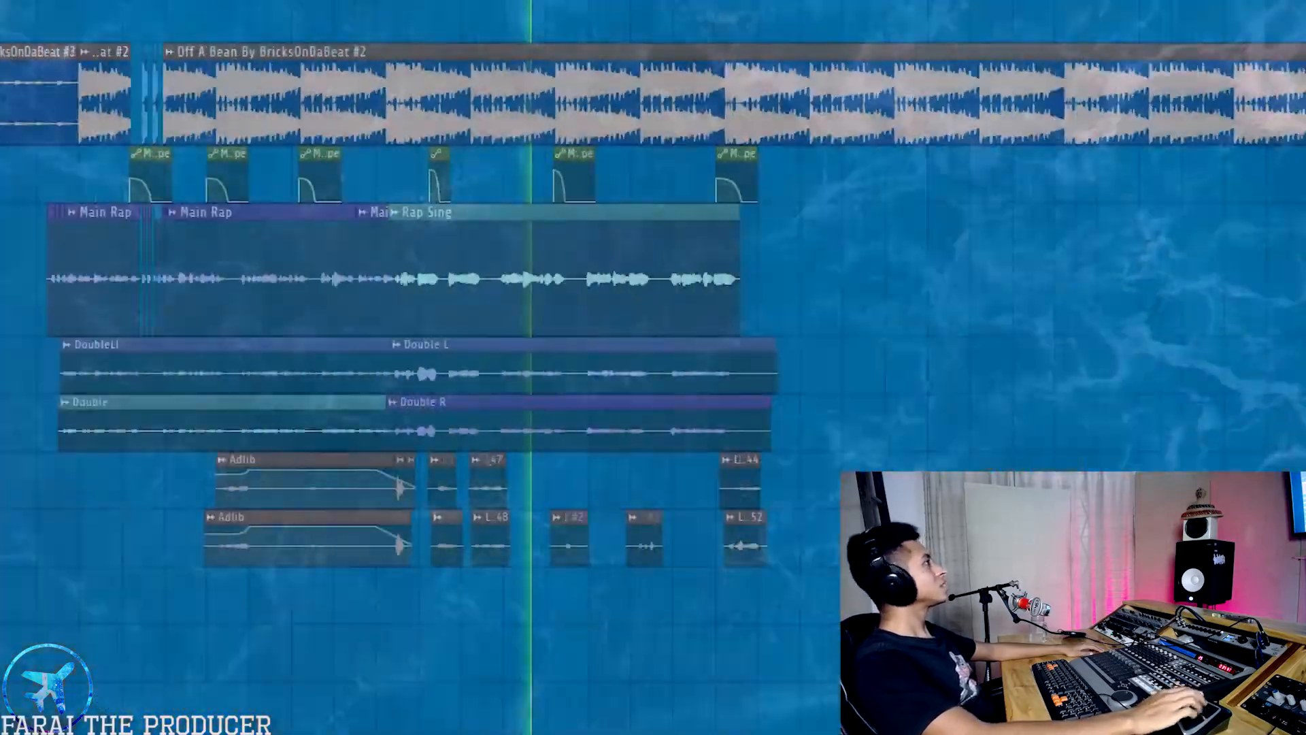
{"action": "scroll", "coordinate": [385, 256], "scroll_direction": "down", "scroll_amount": 2}
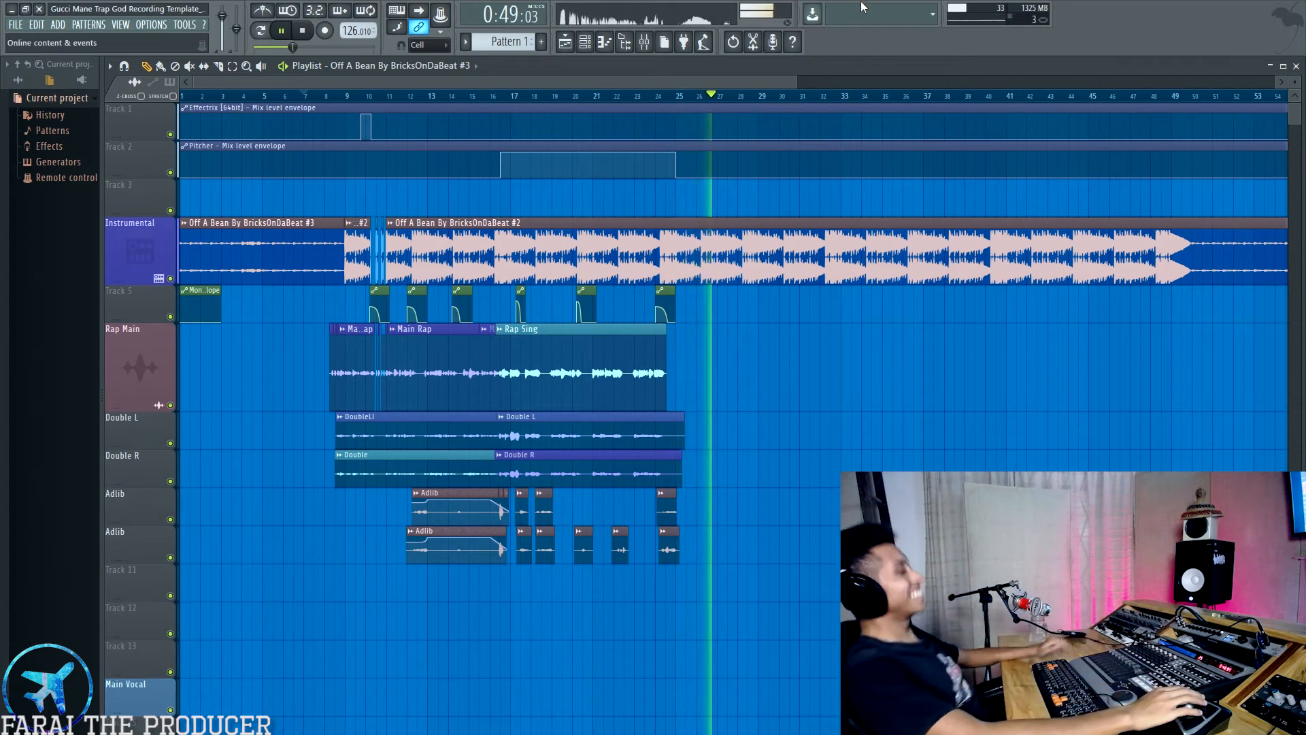
{"action": "key", "text": "space"}
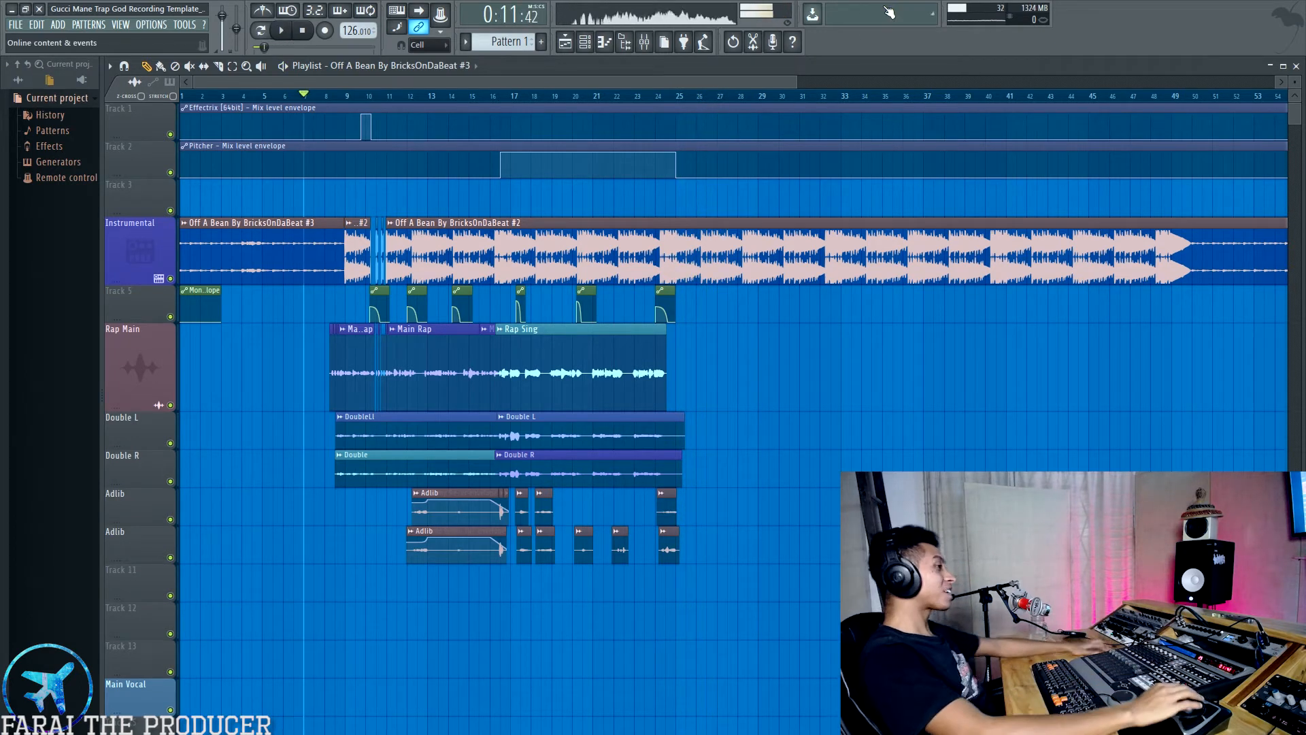
Examine the effects on the Reverb, Delay and DETUNAA mixer channels, including the Subtle Rap verb settings
{"action": "left_click", "coordinate": [644, 42]}
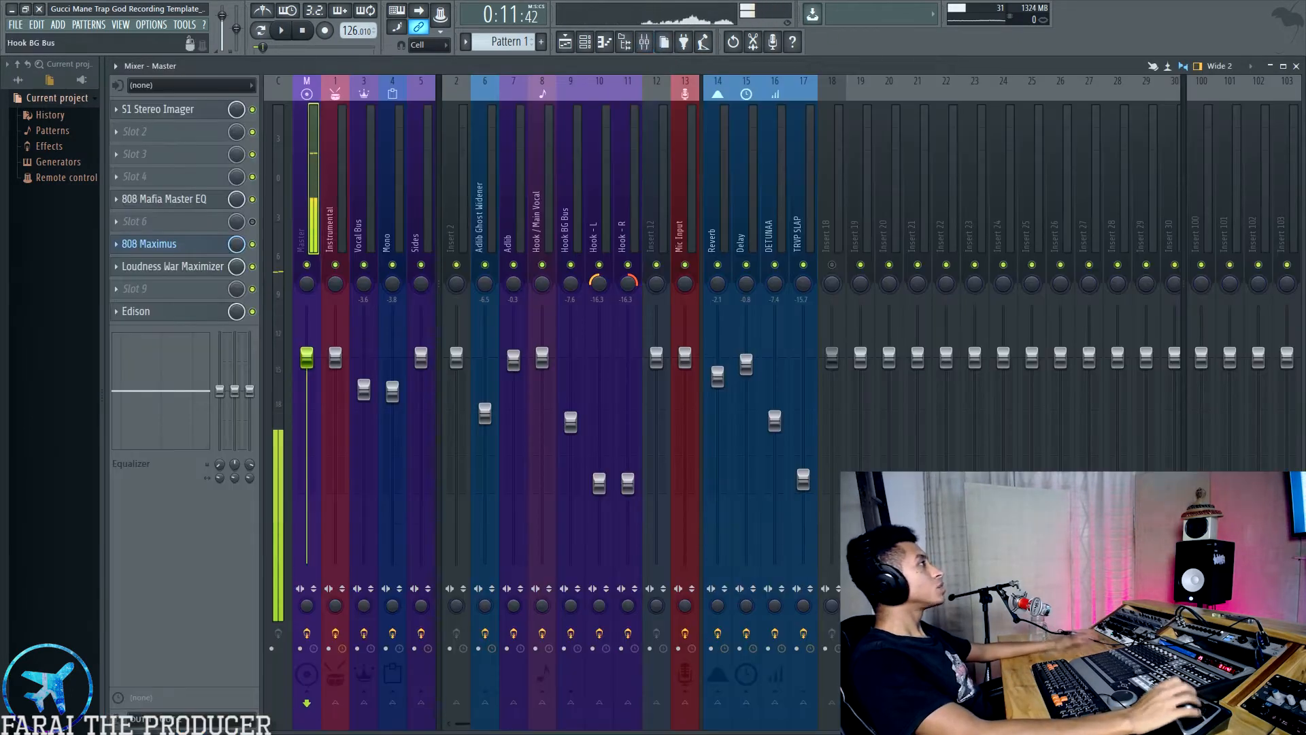
{"action": "left_click", "coordinate": [716, 219]}
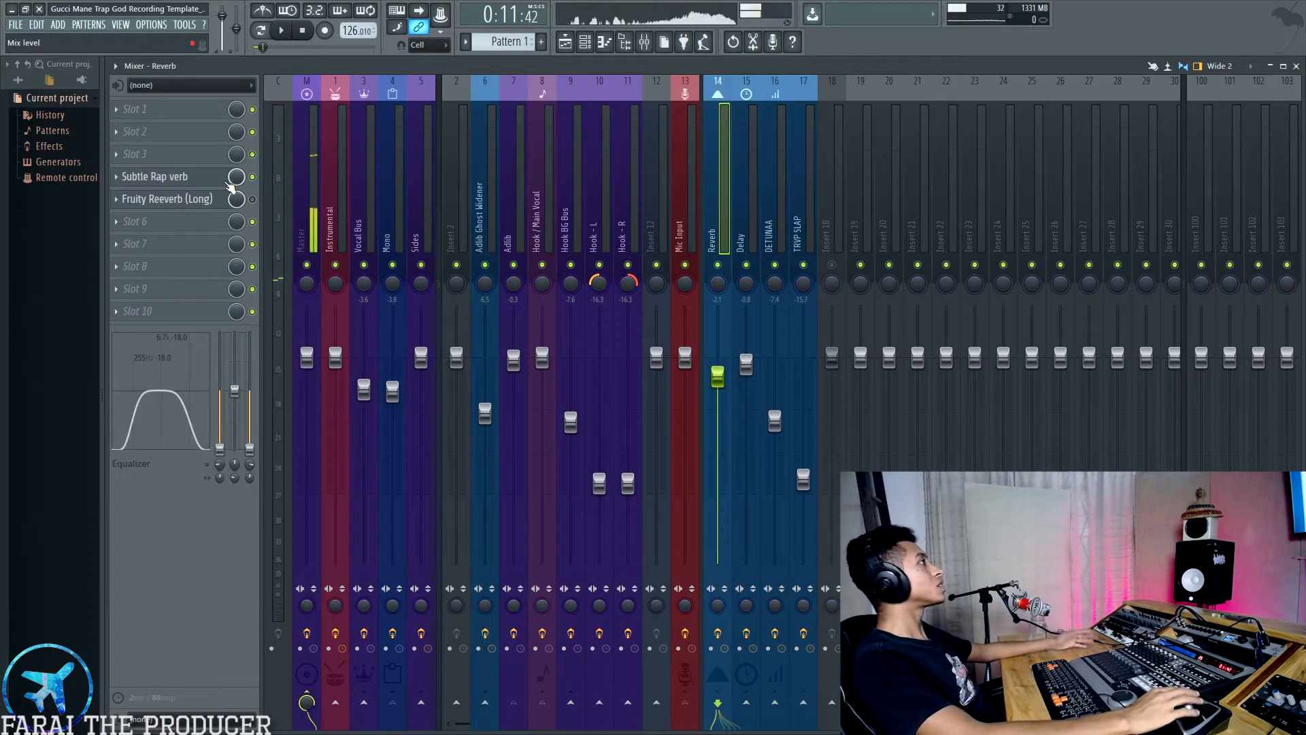
{"action": "left_click", "coordinate": [188, 176]}
{"action": "left_click", "coordinate": [740, 254]}
{"action": "left_click", "coordinate": [746, 218]}
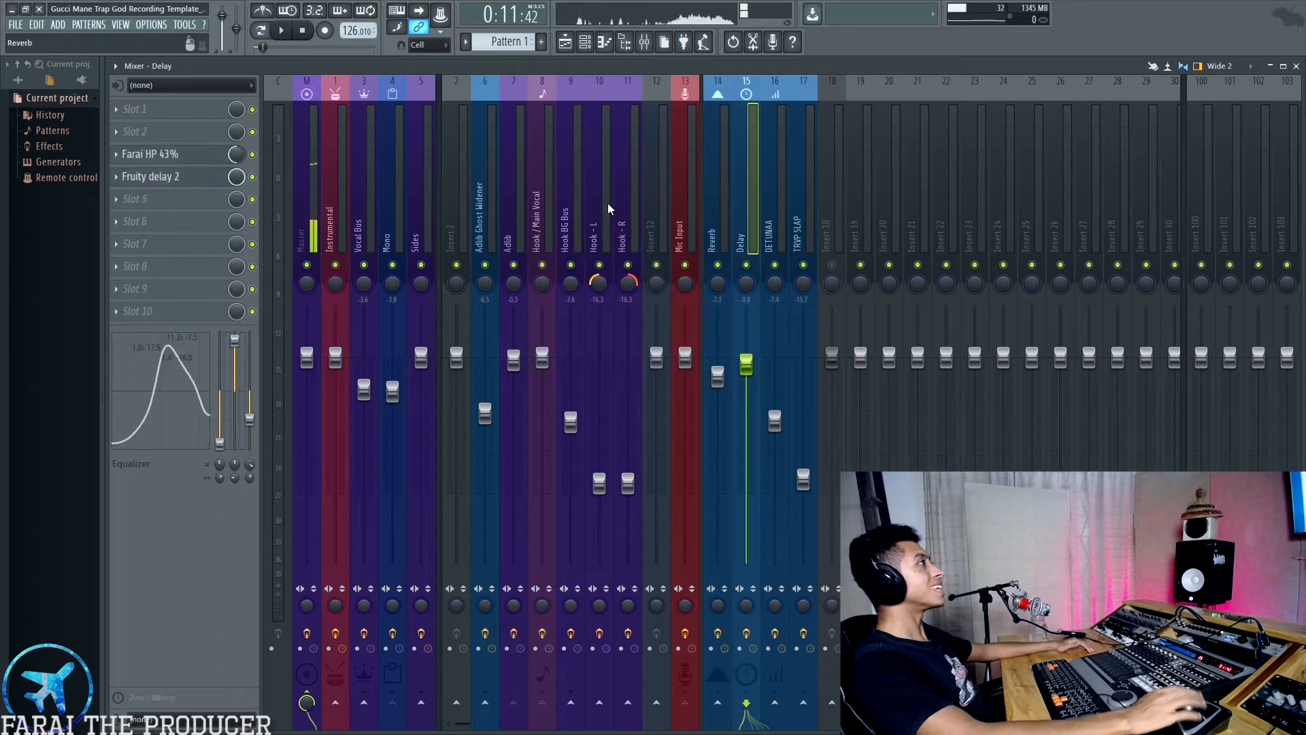
{"action": "left_click", "coordinate": [774, 182]}
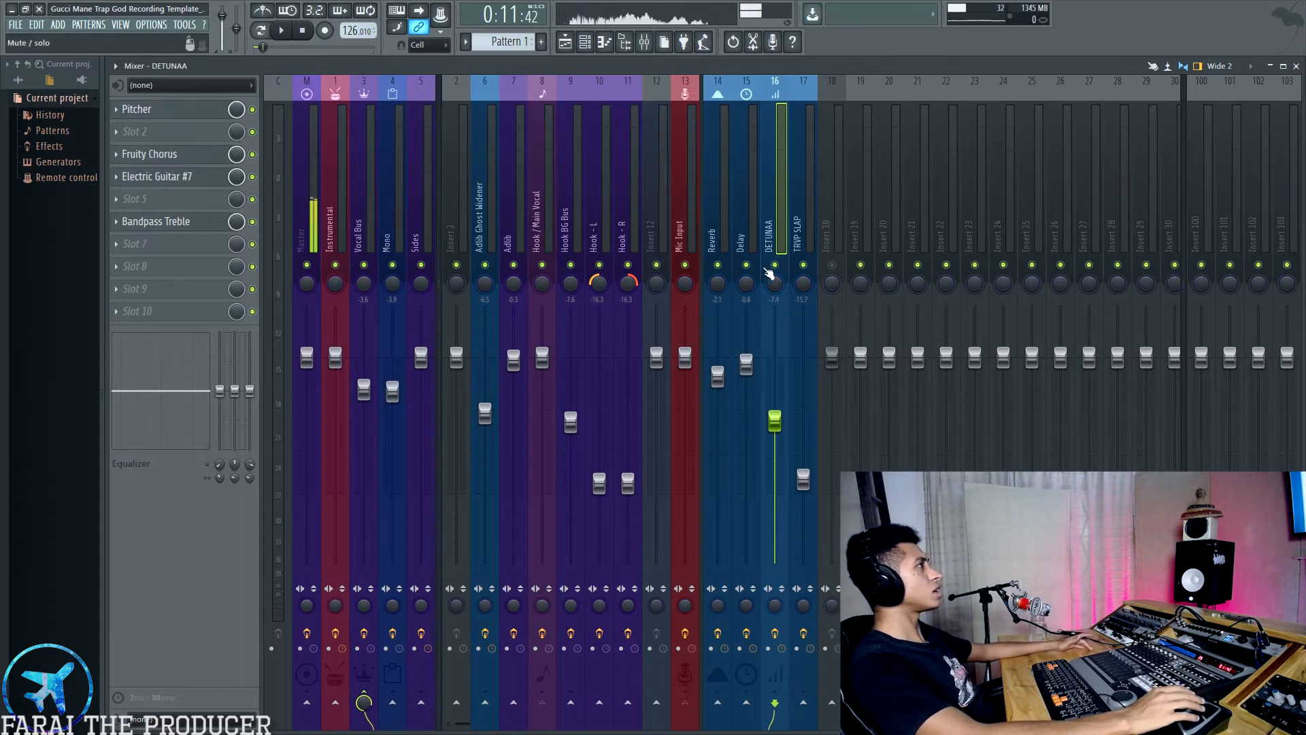
Play the song from bar 9 in the playlist and check the channel levels in the mixer
{"action": "left_click", "coordinate": [570, 47]}
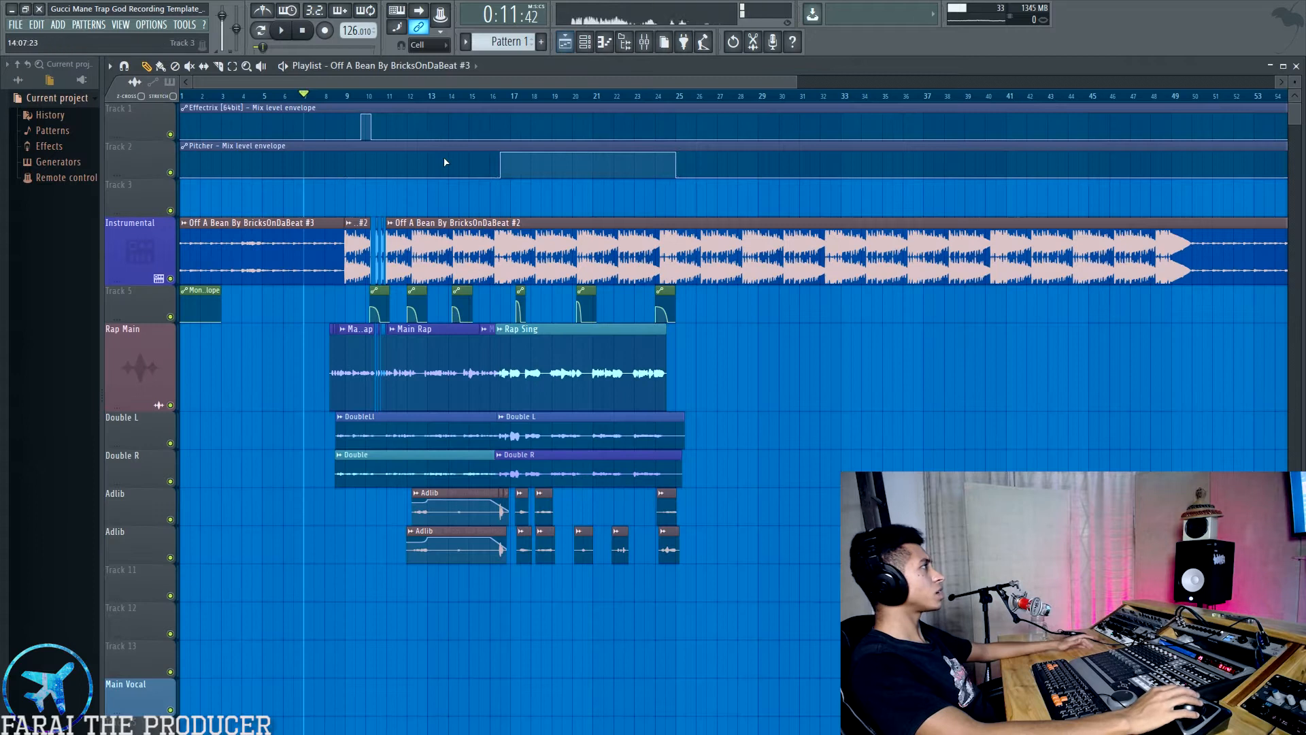
{"action": "left_click", "coordinate": [347, 97]}
{"action": "key", "text": "space"}
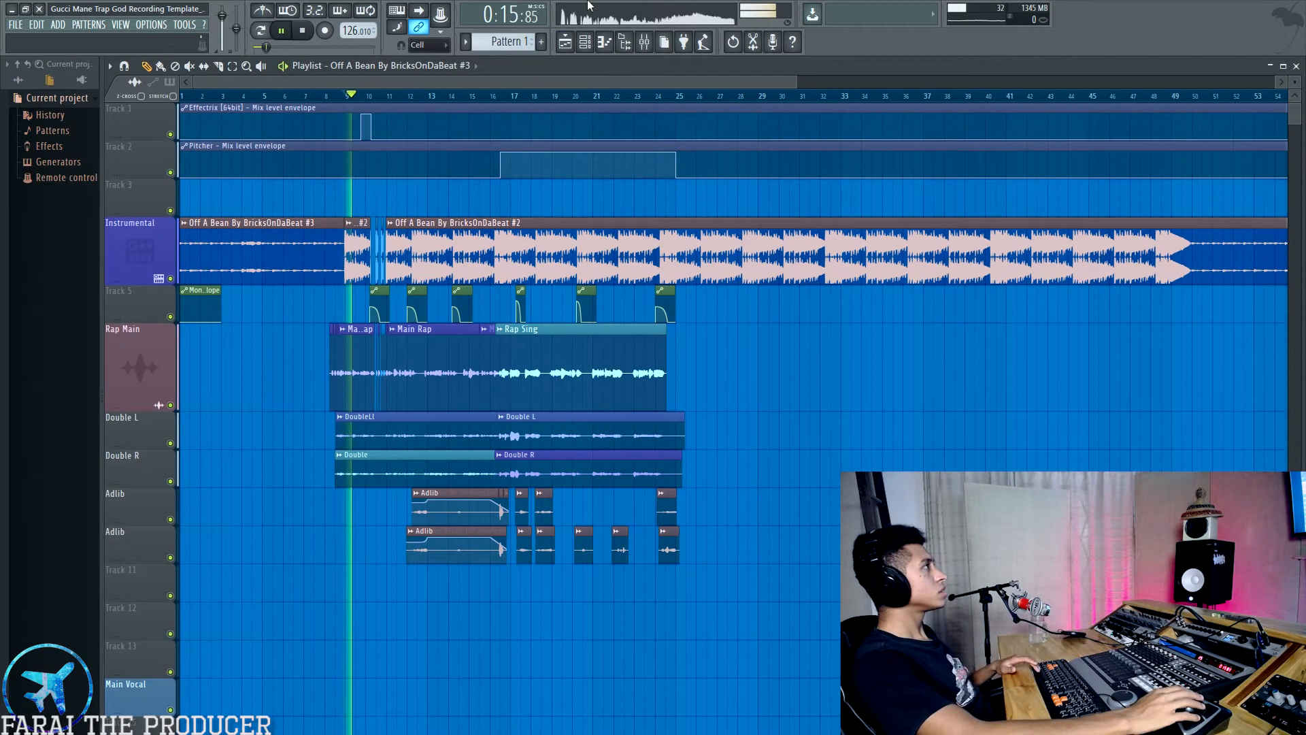
{"action": "key", "text": "F9"}
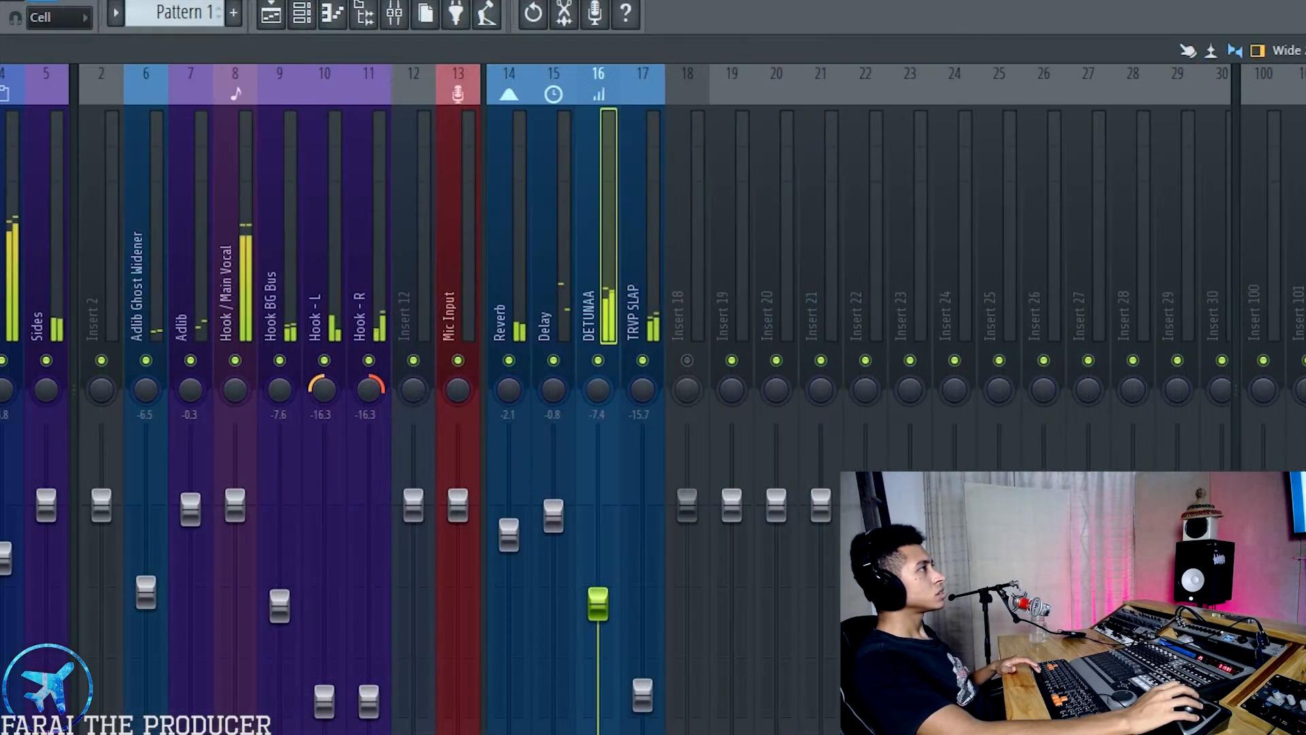
Try a louder DETUNAA channel, comparing it muted and unmuted during playback, and undo the volume change and stop
{"action": "left_click_drag", "start_coordinate": [597, 604], "coordinate": [598, 425]}
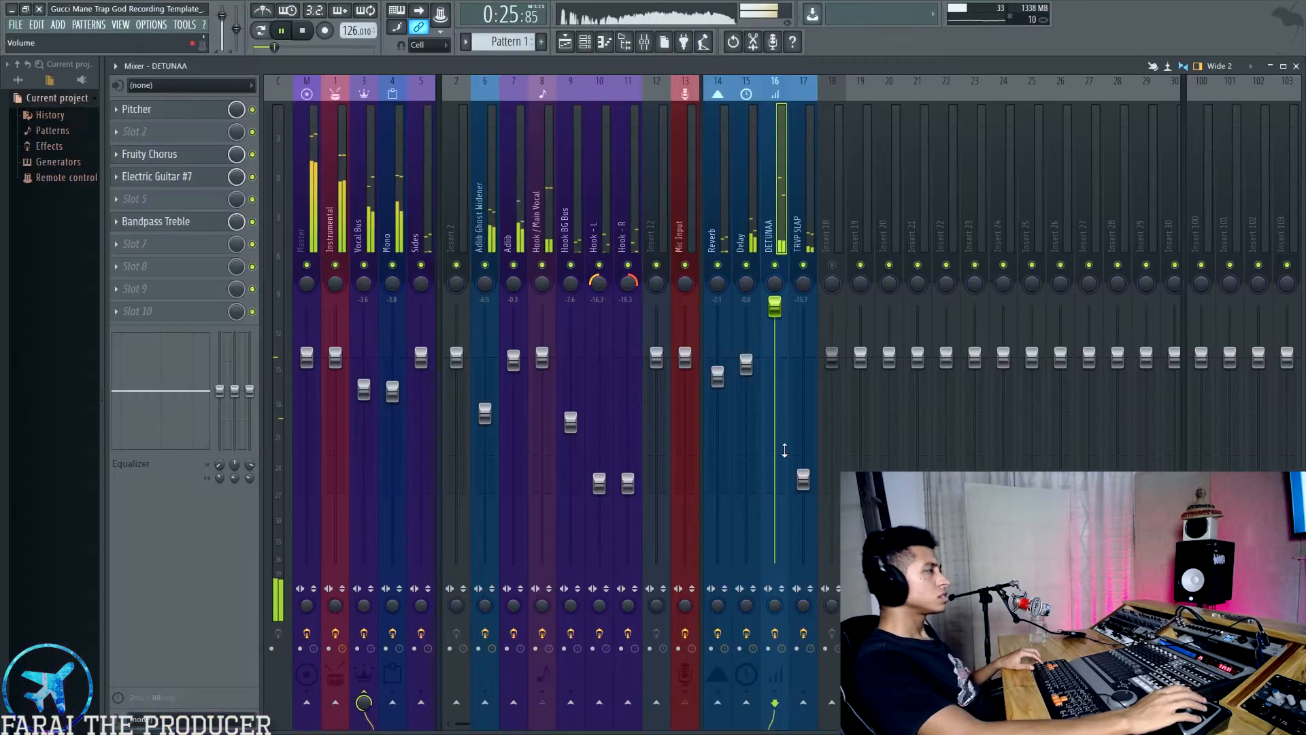
{"action": "left_click", "coordinate": [776, 266]}
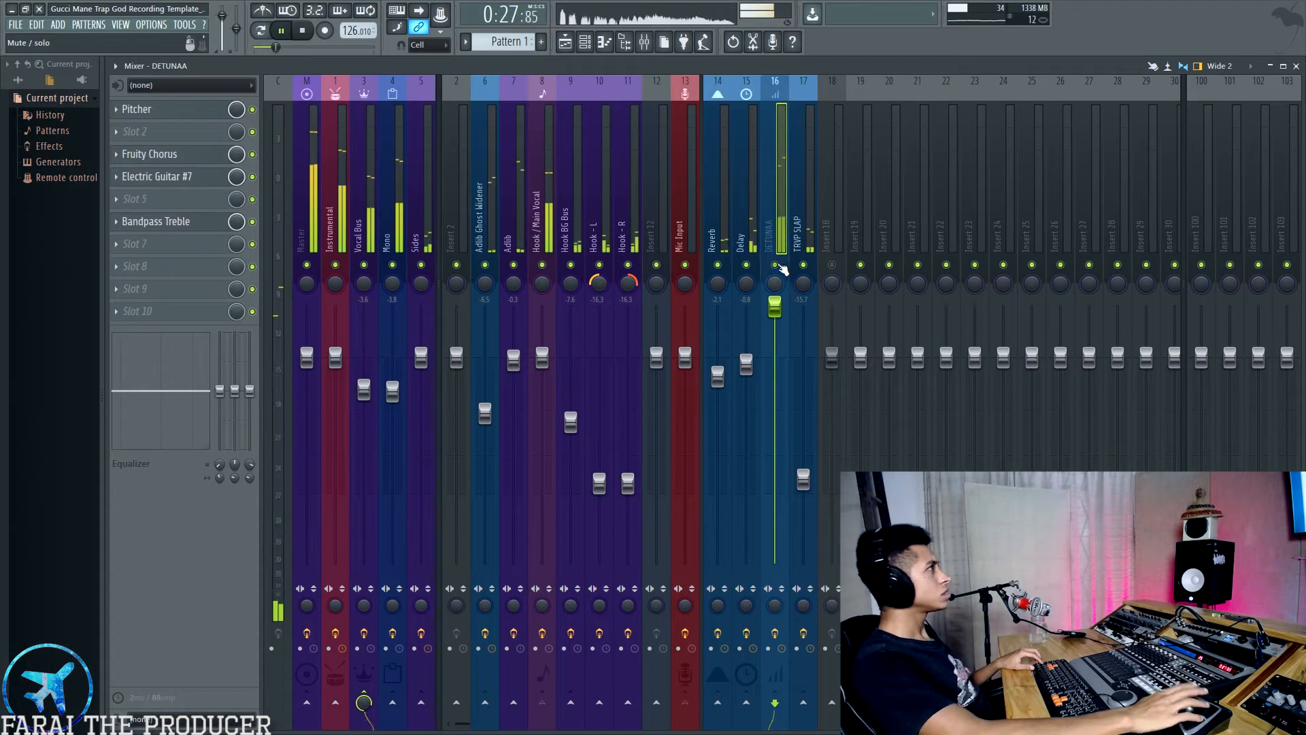
{"action": "left_click", "coordinate": [774, 265]}
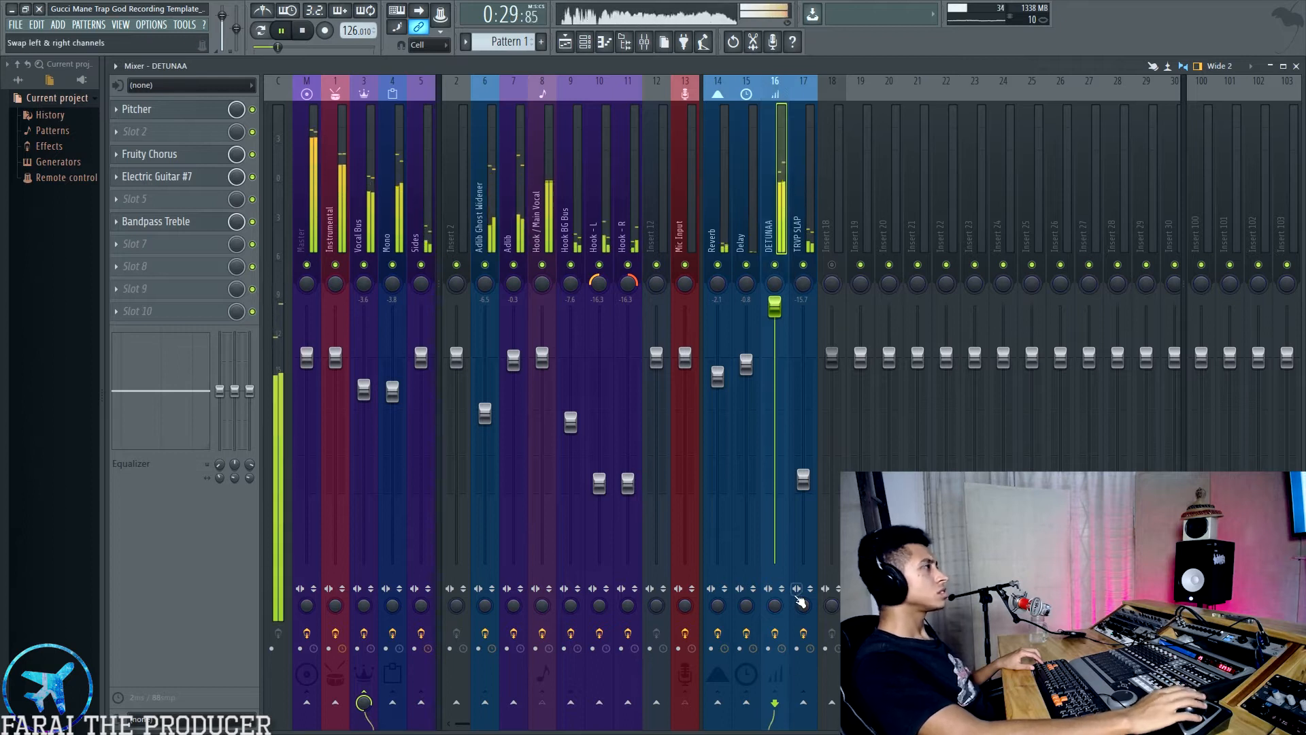
{"action": "left_click", "coordinate": [782, 268]}
{"action": "left_click", "coordinate": [782, 268]}
{"action": "key", "text": "ctrl+z"}
{"action": "key", "text": "space"}
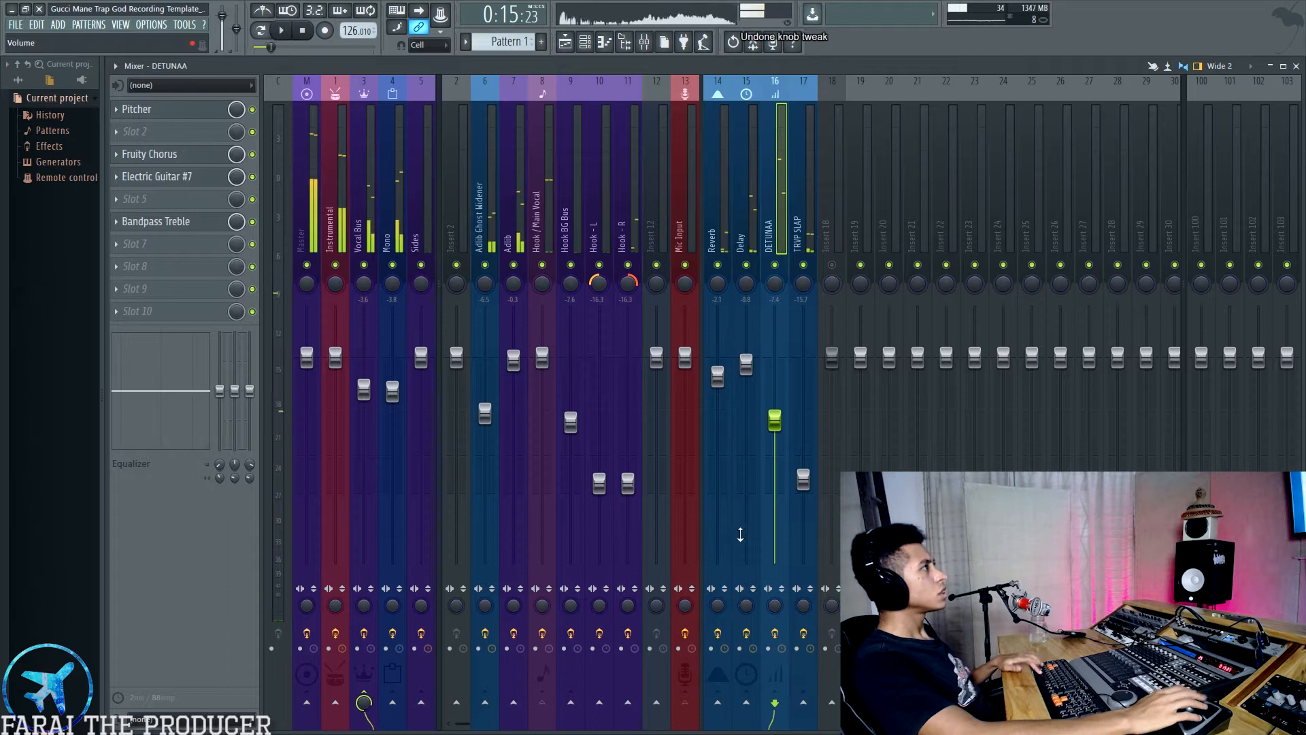
Open Pitcher on the DETUNAA and Hook / Main Vocal channels and place the windows one above the other to compare scales
{"action": "left_click", "coordinate": [201, 114]}
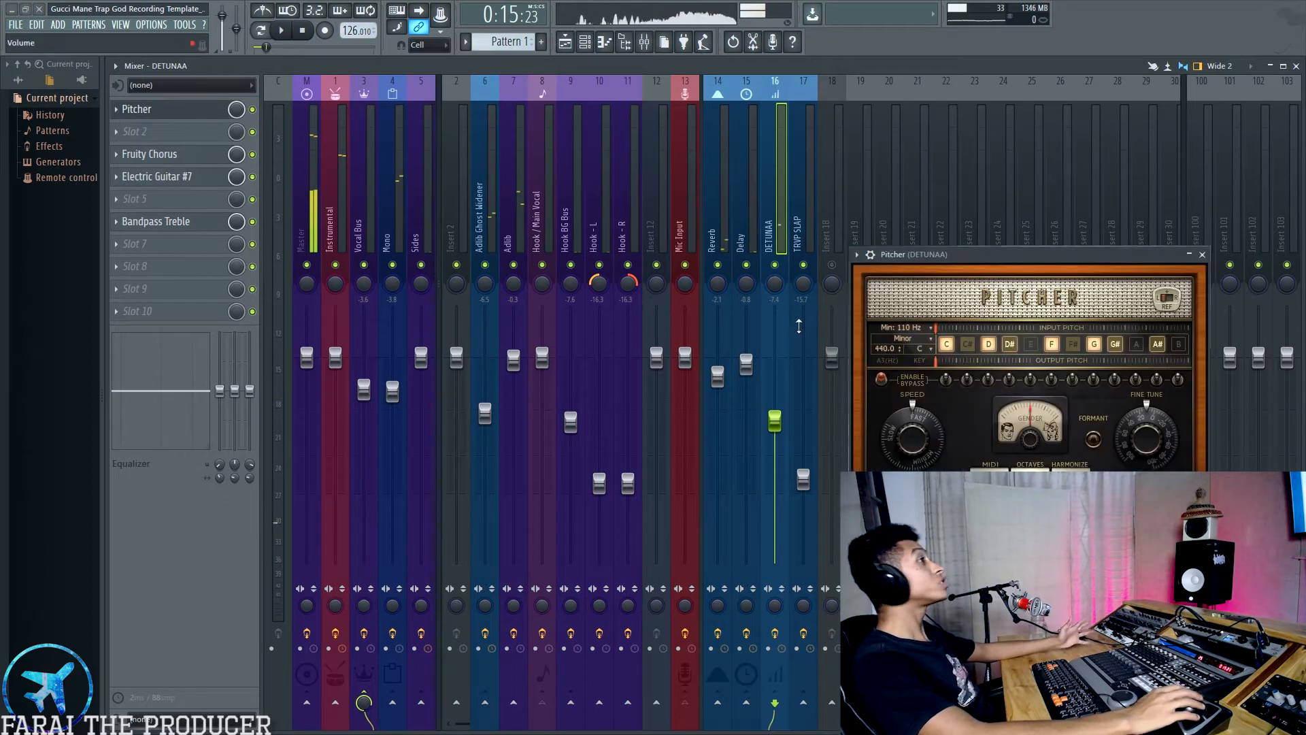
{"action": "left_click_drag", "start_coordinate": [934, 253], "coordinate": [1027, 71]}
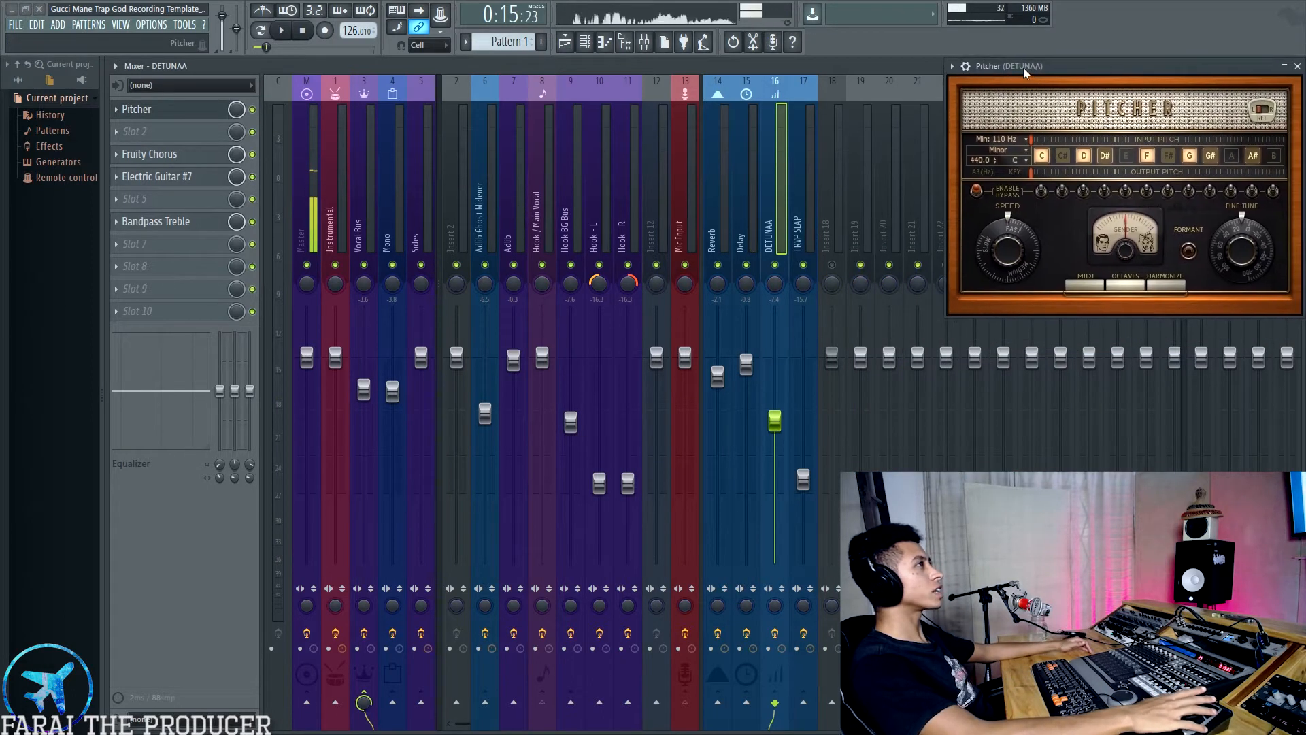
{"action": "left_click", "coordinate": [537, 202]}
{"action": "left_click", "coordinate": [566, 42]}
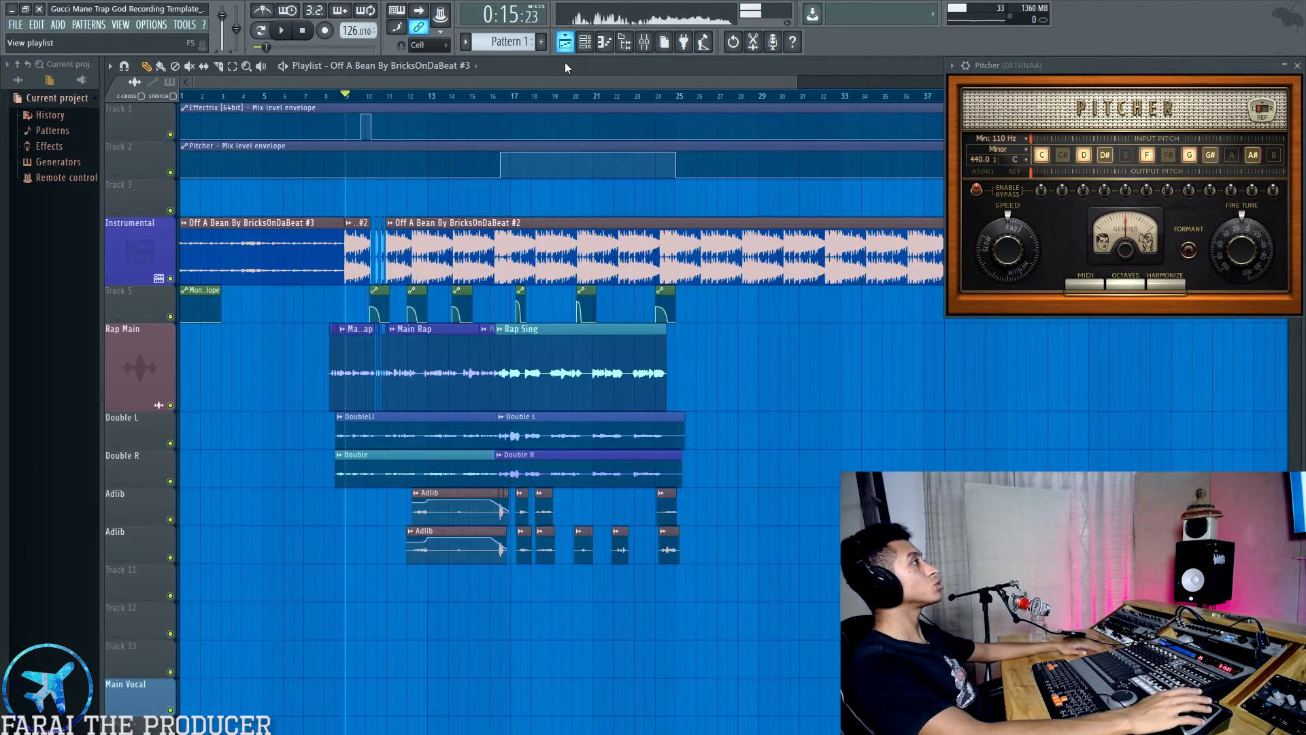
{"action": "left_click", "coordinate": [647, 43]}
{"action": "left_click", "coordinate": [149, 108]}
{"action": "left_click_drag", "start_coordinate": [660, 186], "coordinate": [1122, 331]}
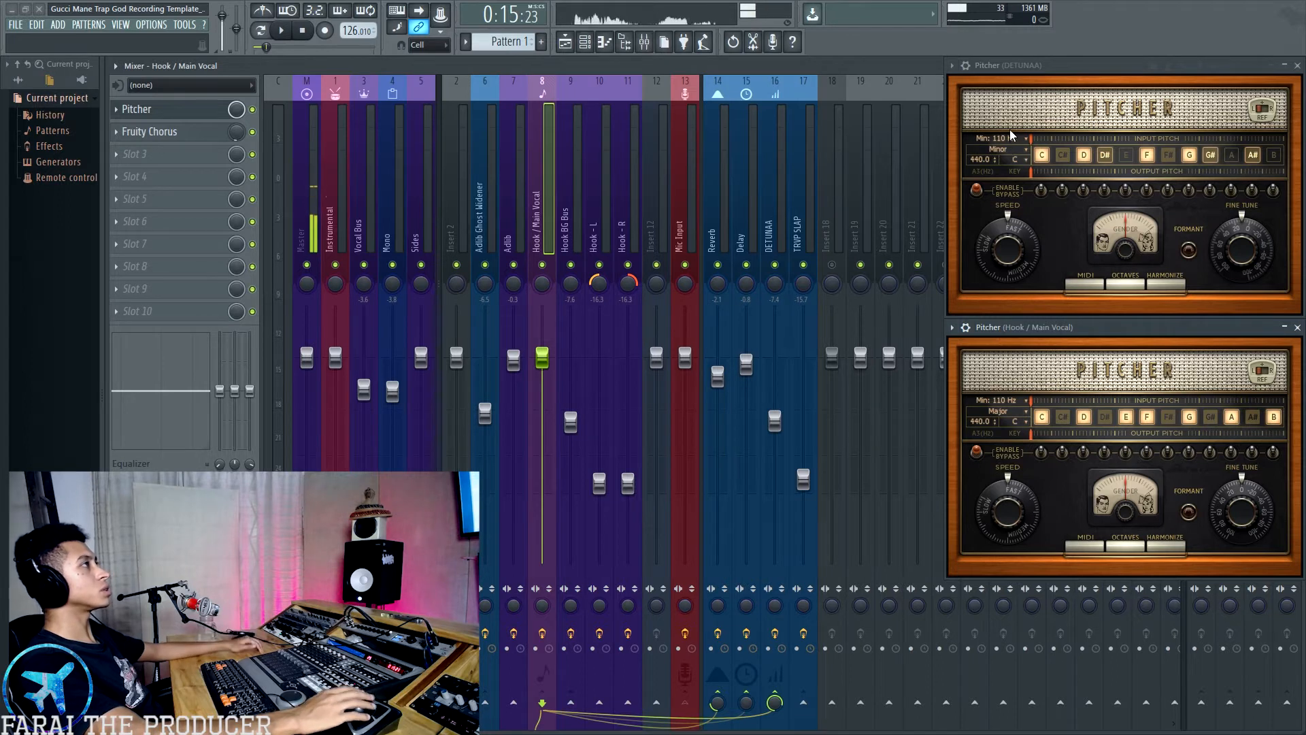
Check the DETUNAA channel's effects, close both Pitcher windows and look over the hook channels in the mixer
{"action": "left_click", "coordinate": [769, 210]}
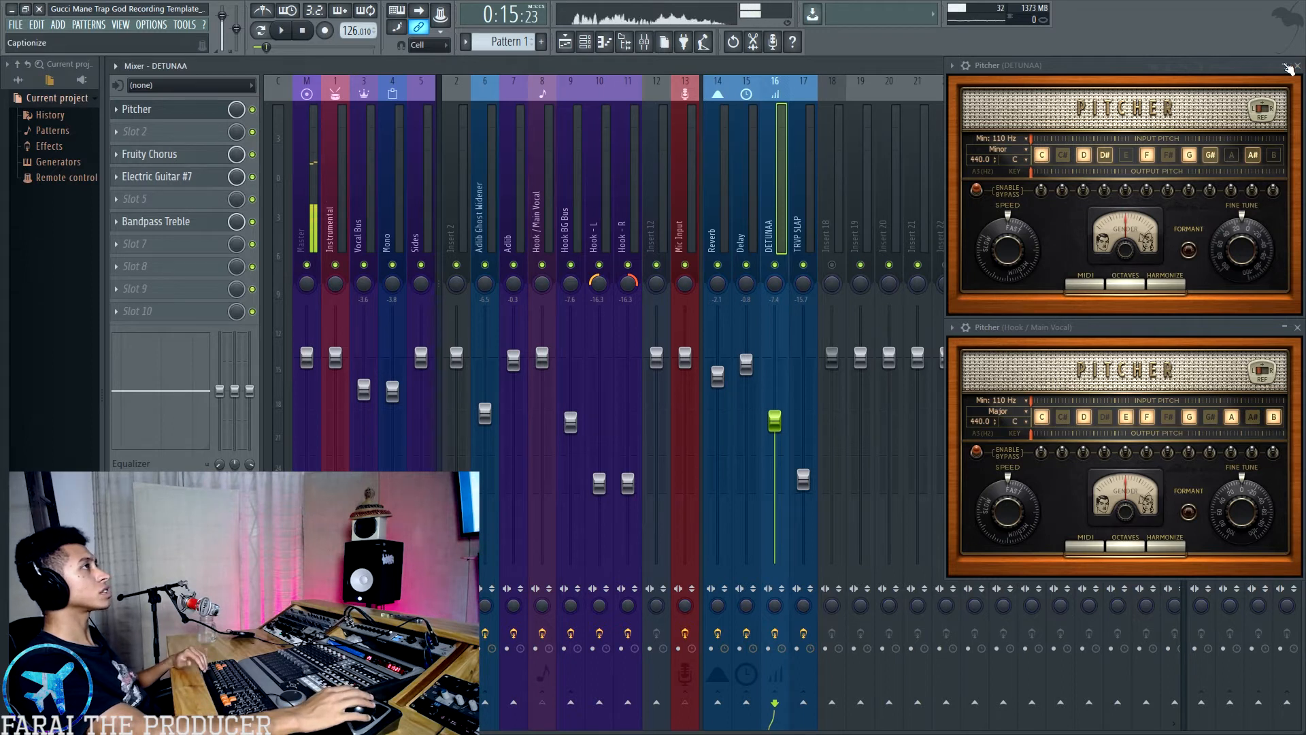
{"action": "left_click", "coordinate": [1294, 65]}
{"action": "left_click", "coordinate": [1297, 327]}
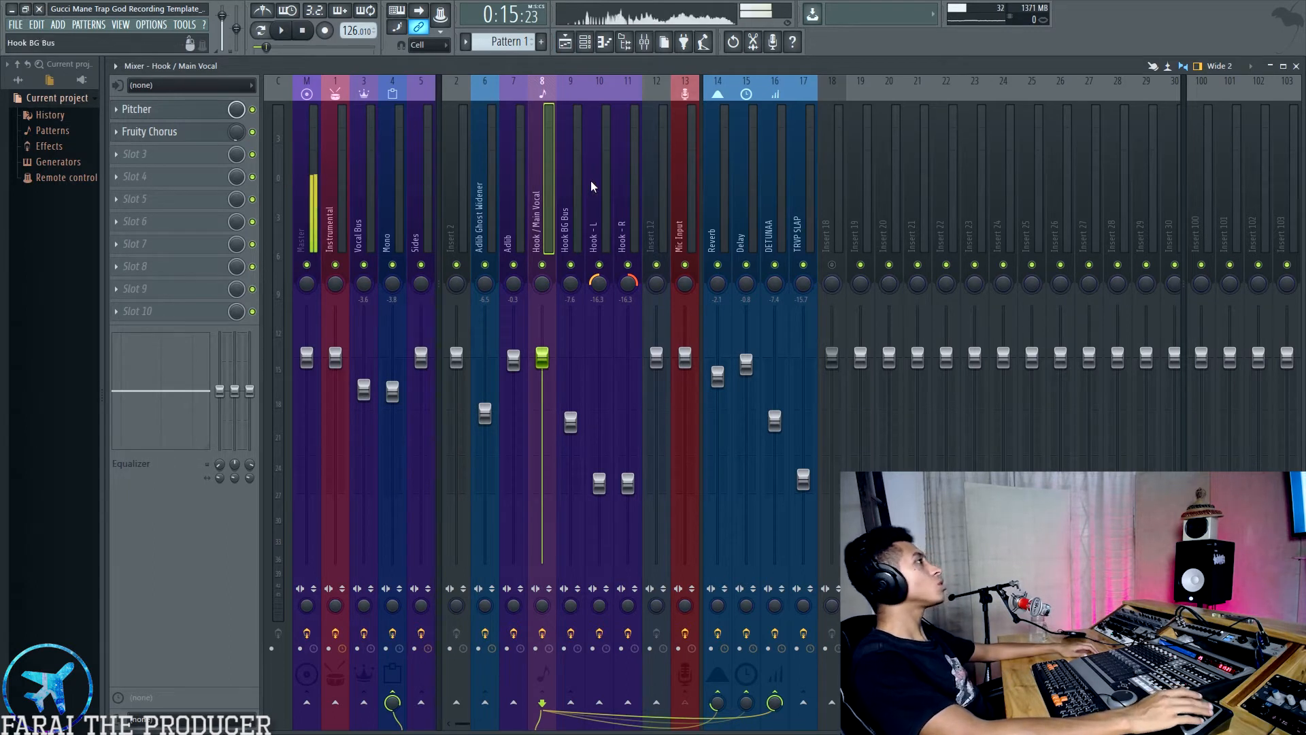
{"action": "left_click", "coordinate": [597, 143]}
{"action": "left_click", "coordinate": [580, 105]}
Mute the Rap Main and Instrumental tracks in the playlist while playing back the remaining vocals
{"action": "left_click", "coordinate": [567, 45]}
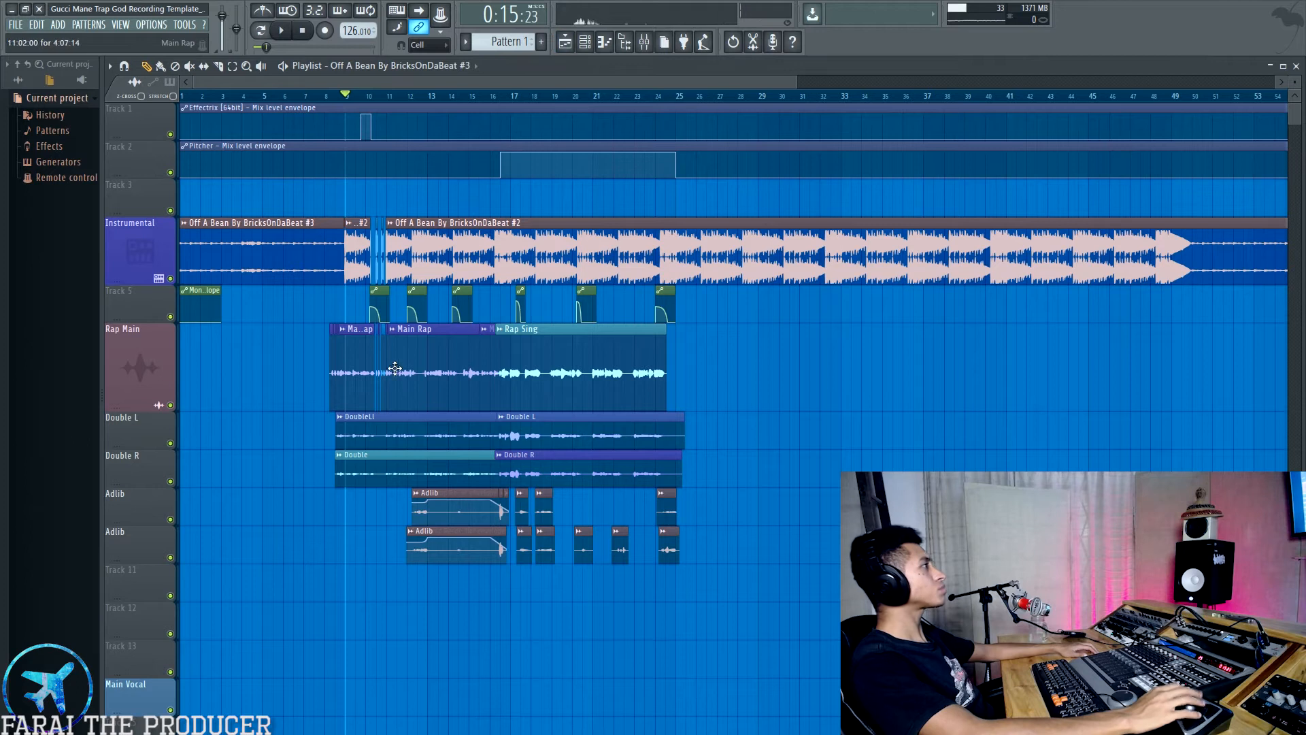
{"action": "left_click", "coordinate": [170, 405]}
{"action": "key", "text": "space"}
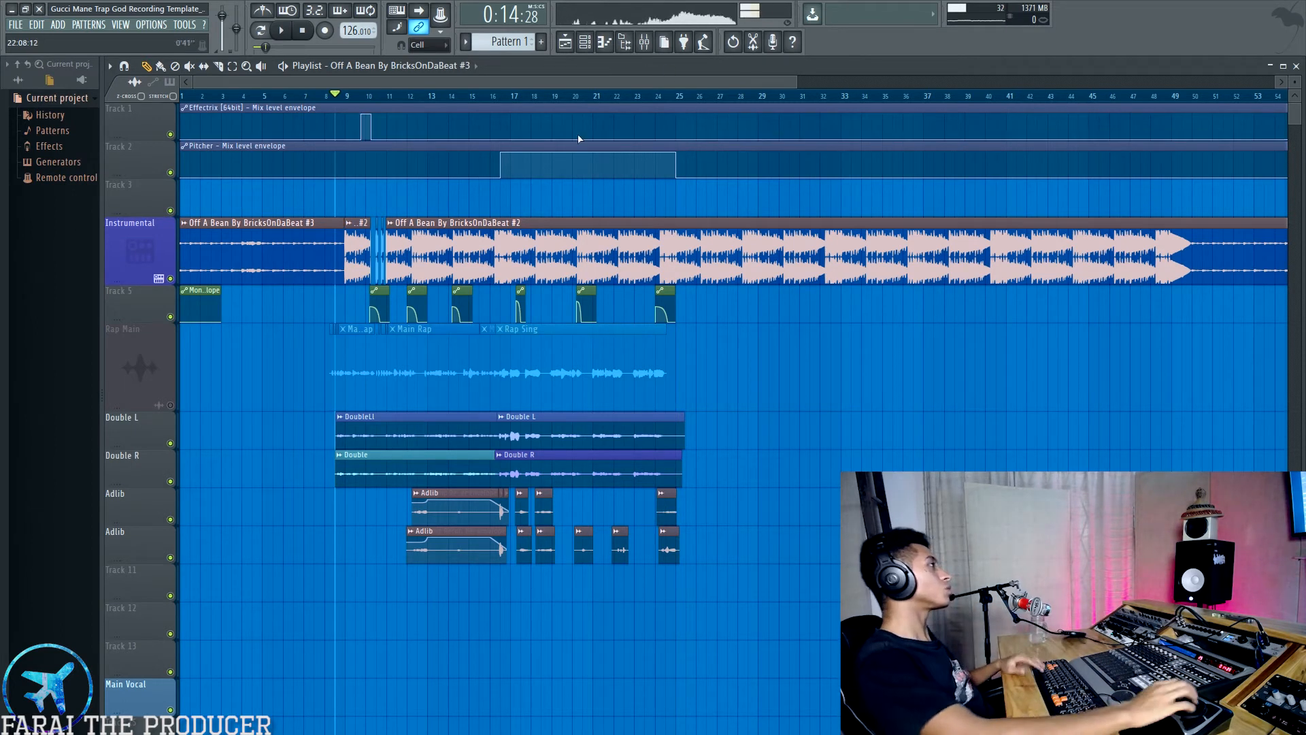
{"action": "key", "text": "space"}
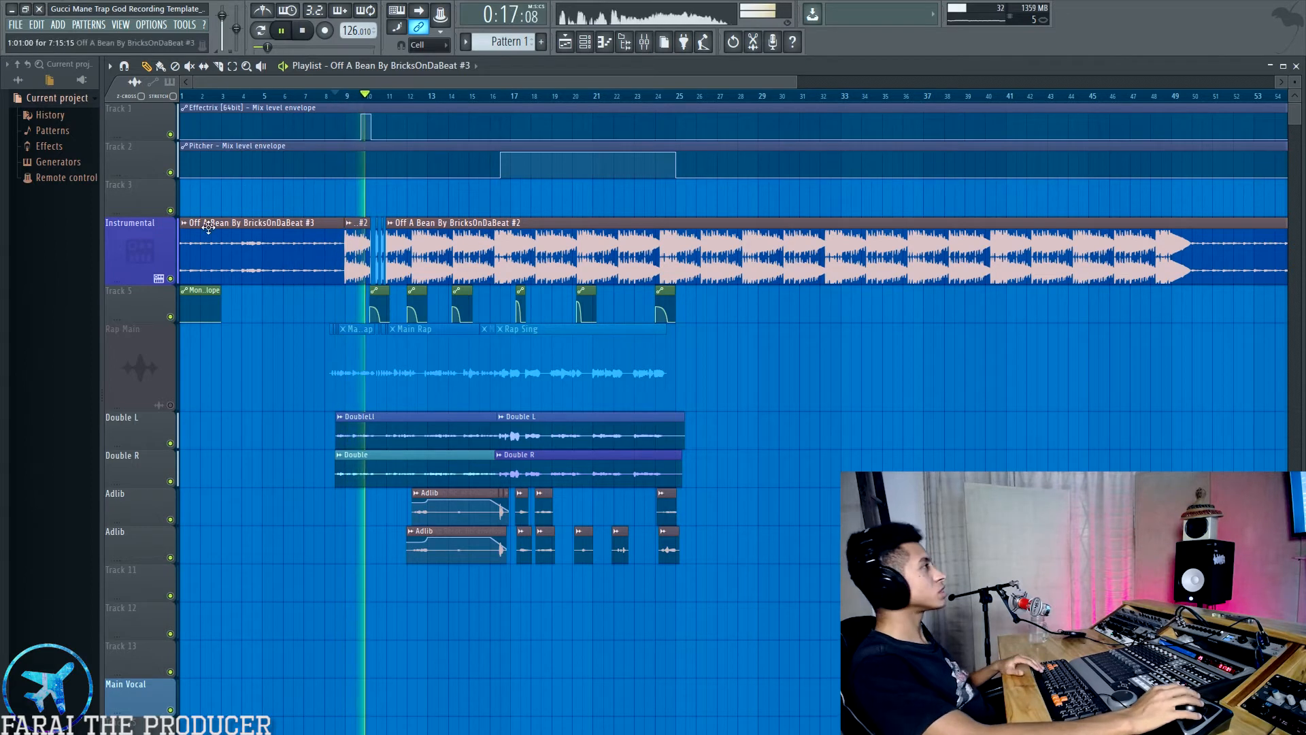
{"action": "left_click", "coordinate": [171, 279]}
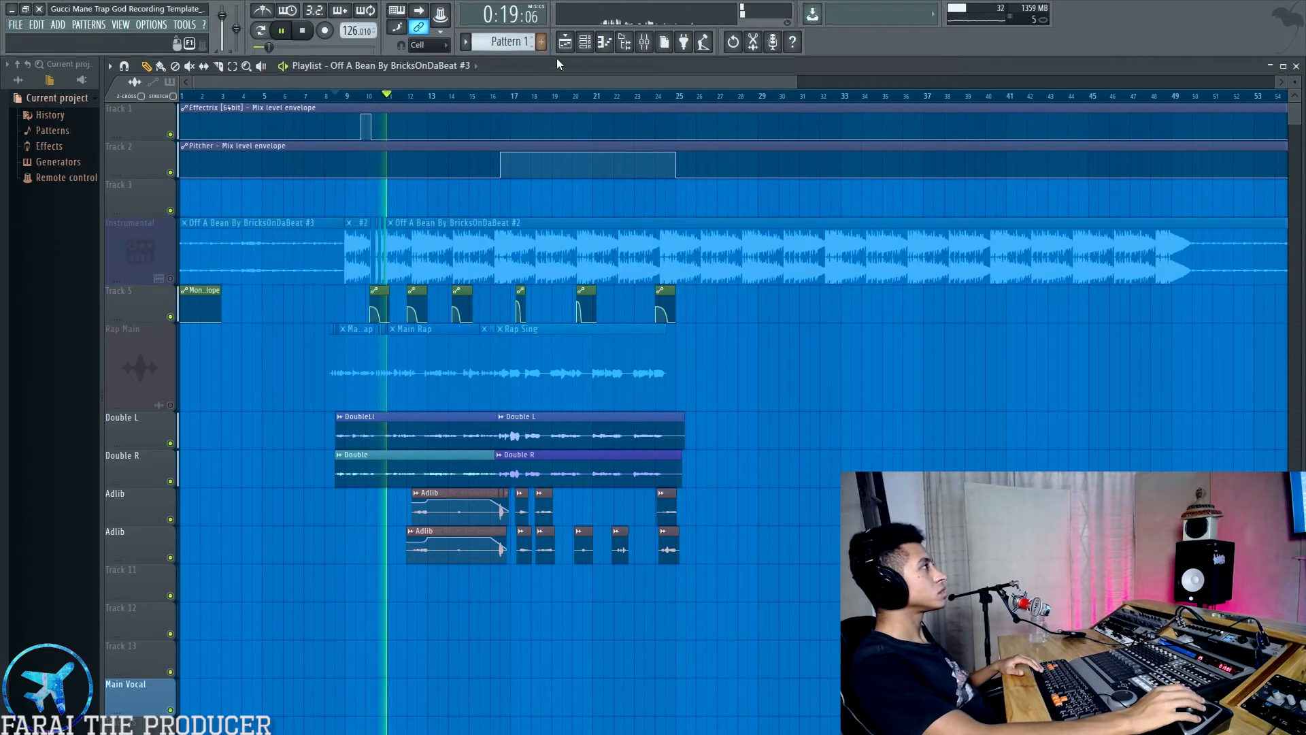
Try raising the volume of the Hook - L and Hook - R channels together during playback and undo it
{"action": "left_click", "coordinate": [648, 43]}
{"action": "left_click_drag", "start_coordinate": [589, 250], "coordinate": [621, 237]}
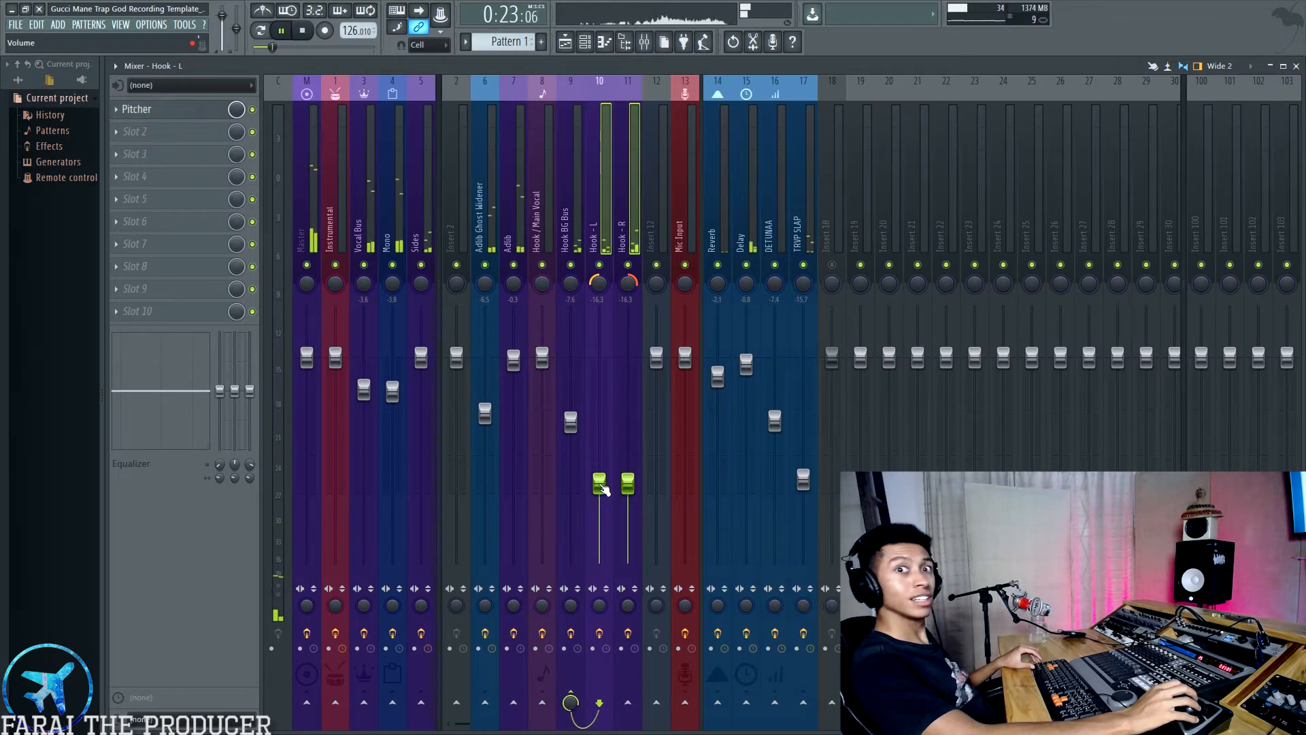
{"action": "left_click_drag", "start_coordinate": [599, 483], "coordinate": [604, 344]}
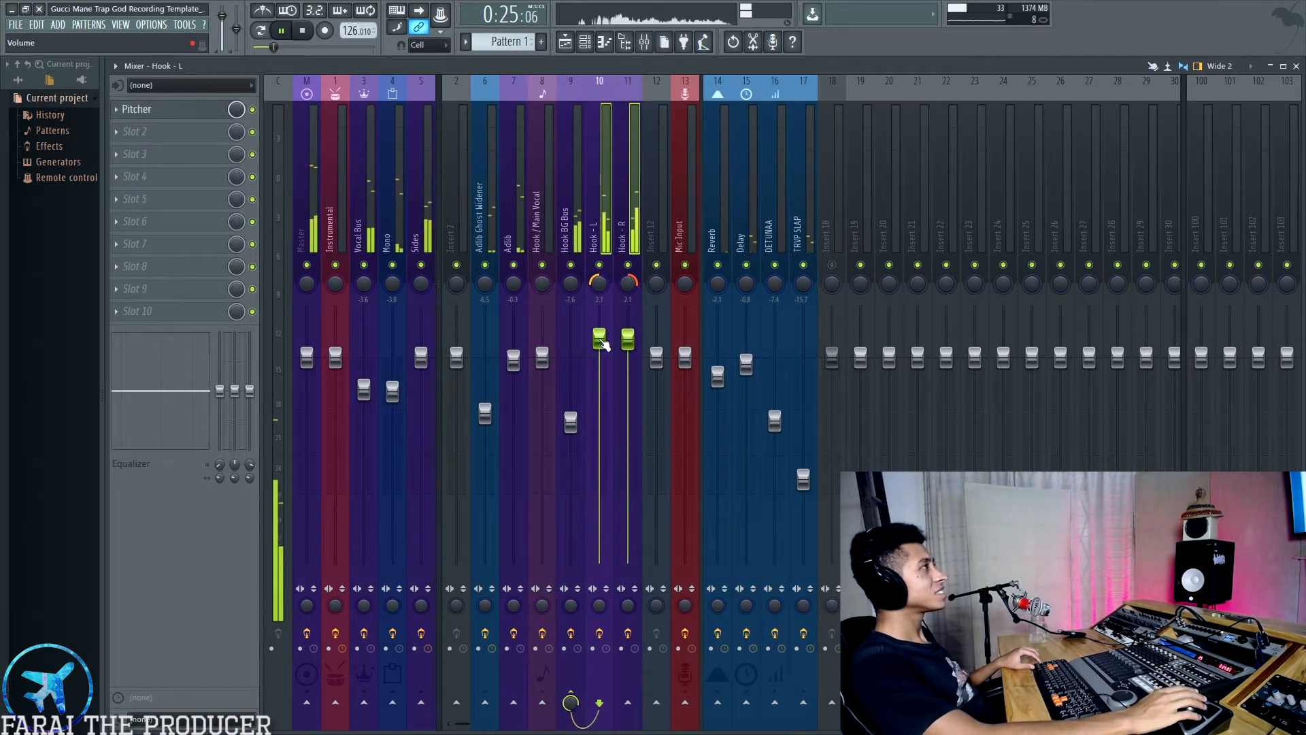
{"action": "key", "text": "ctrl+z"}
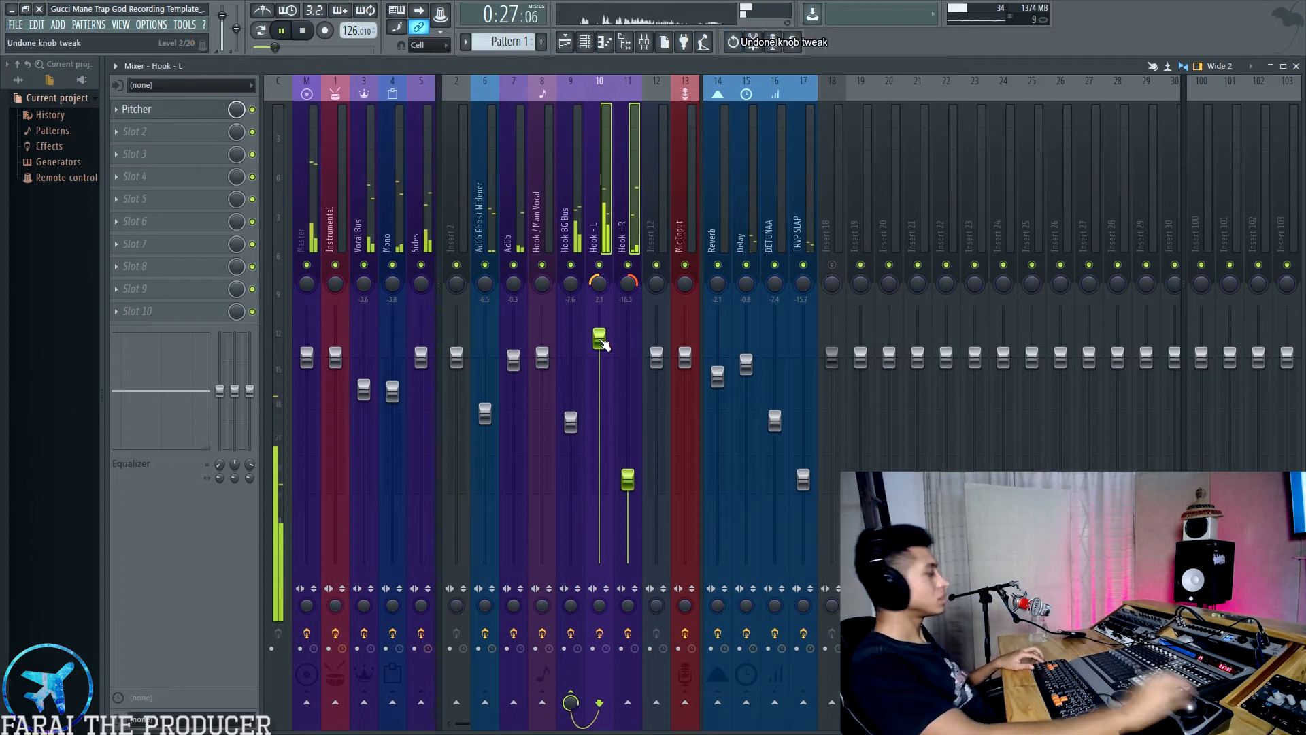
{"action": "key", "text": "ctrl+z"}
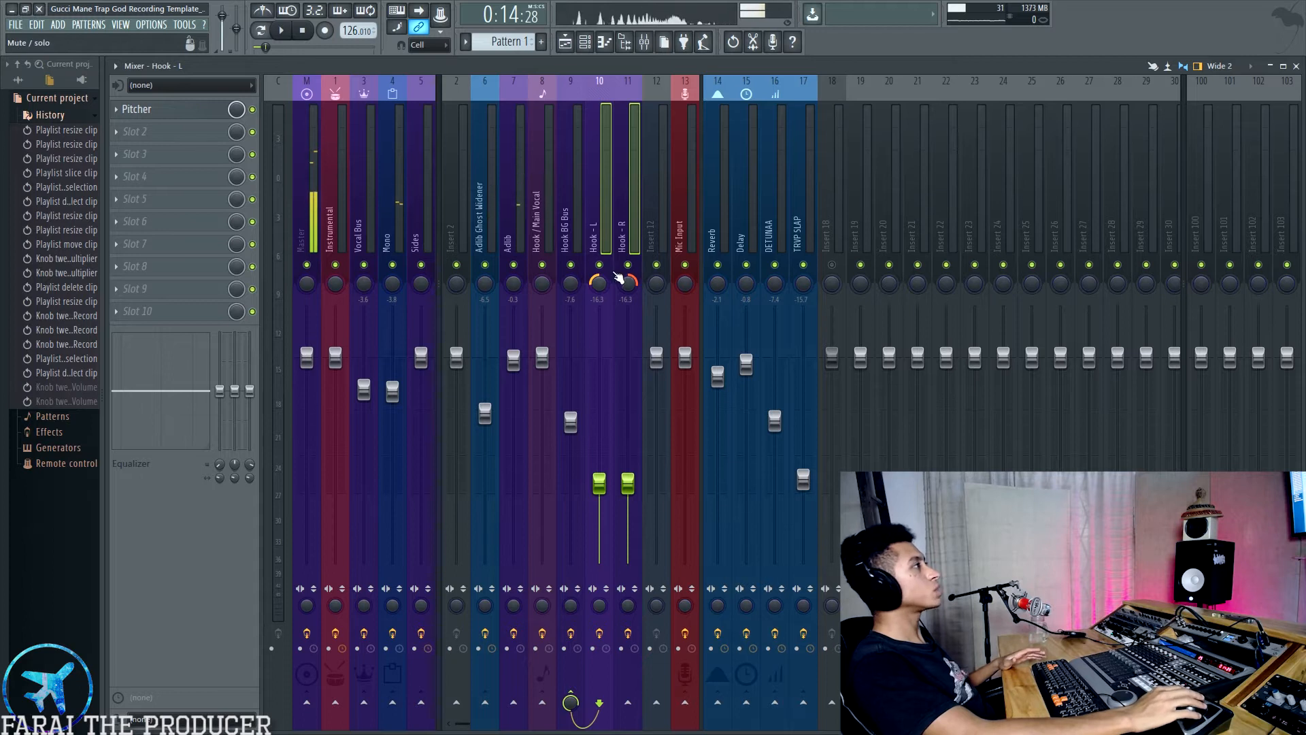
Examine the Pitcher settings on the Hook - L channel and the effects on the Adlib channel
{"action": "left_click", "coordinate": [193, 114]}
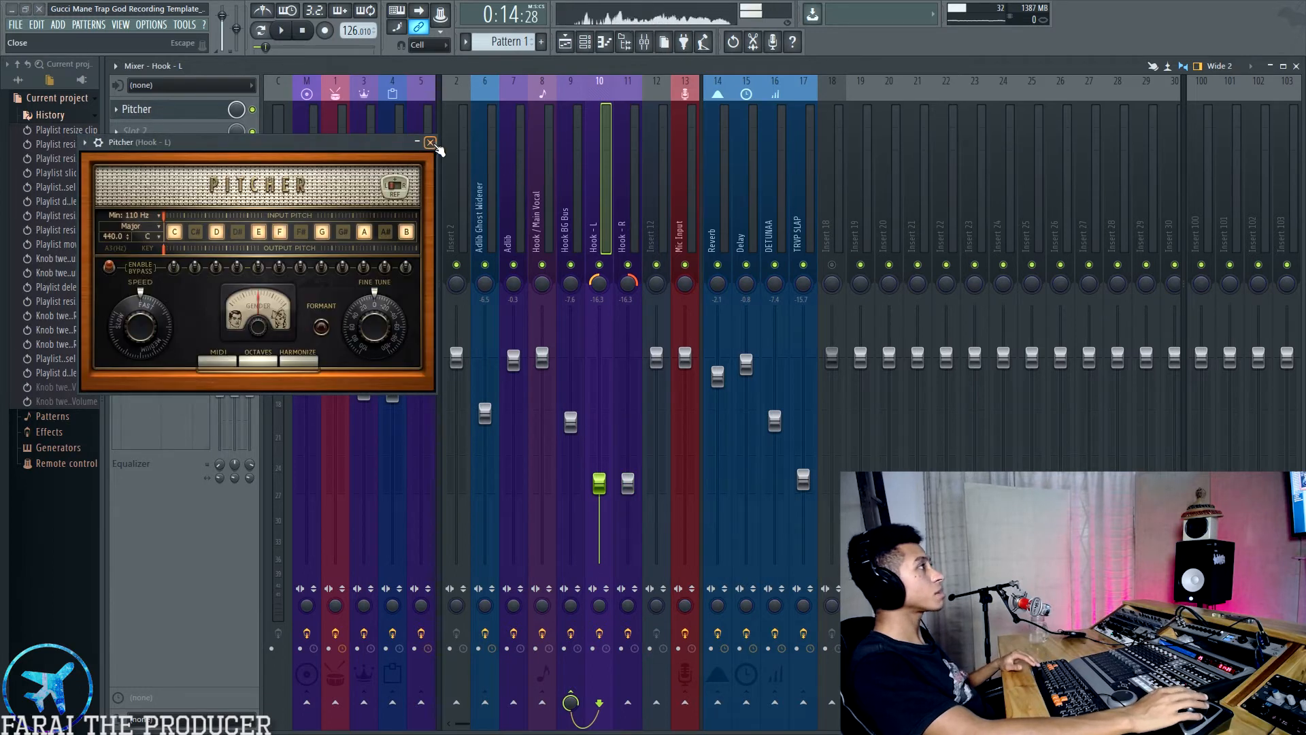
{"action": "left_click", "coordinate": [430, 142]}
{"action": "left_click", "coordinate": [506, 193]}
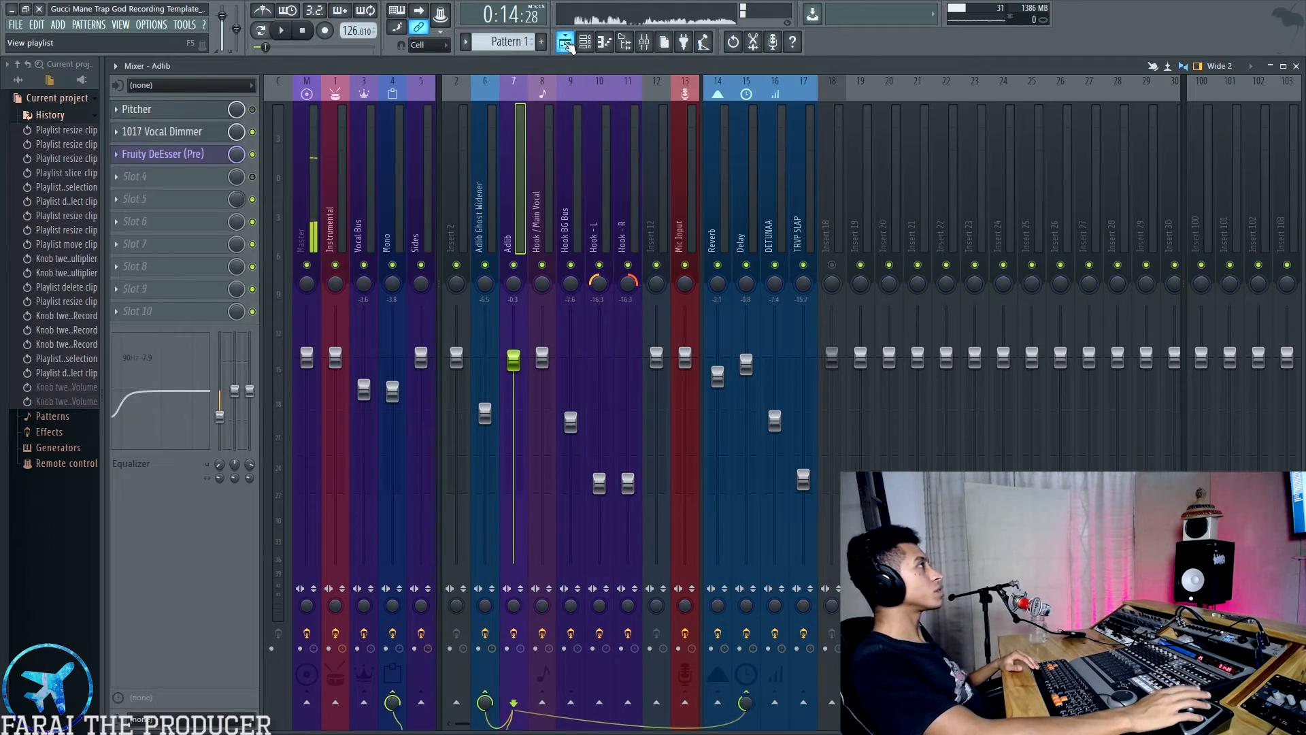
Unmute the Rap Main track in the playlist and briefly play the vocals from between bars 11 and 12
{"action": "left_click", "coordinate": [565, 43]}
{"action": "left_click", "coordinate": [169, 404]}
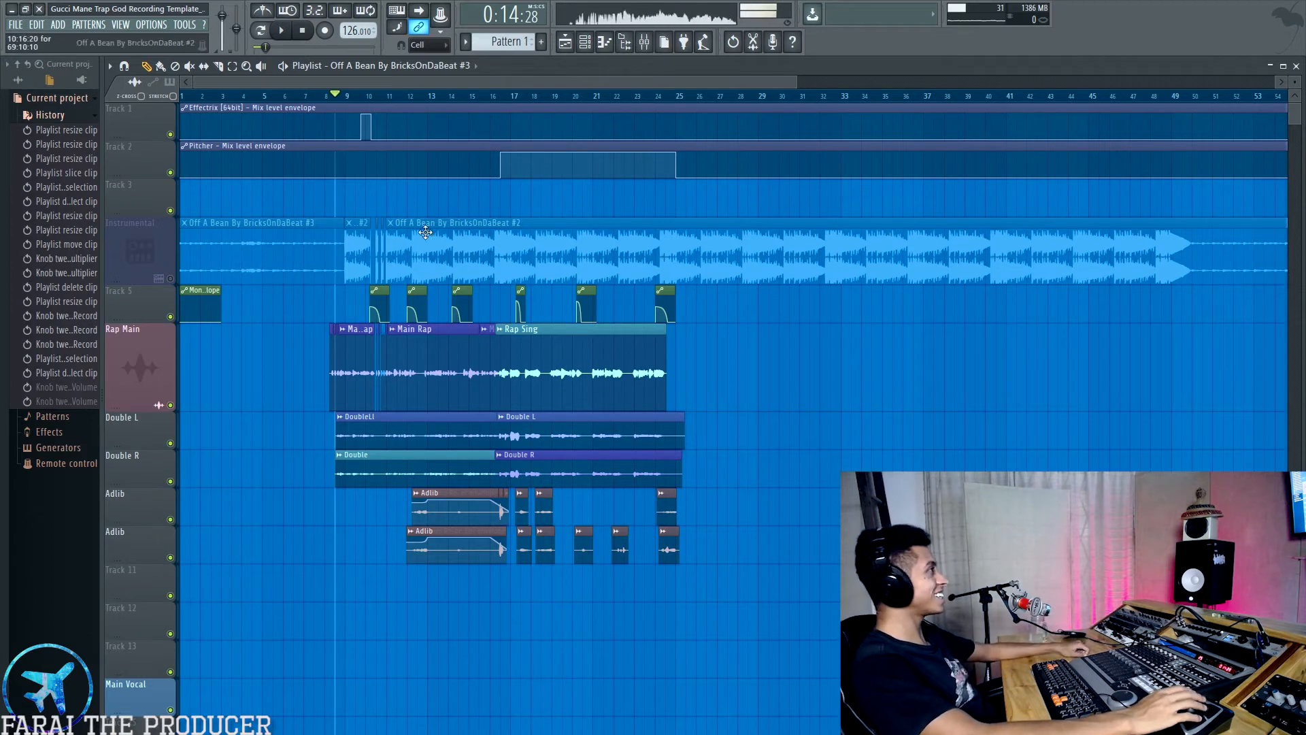
{"action": "left_click", "coordinate": [404, 97]}
{"action": "key", "text": "space"}
{"action": "key", "text": "space"}
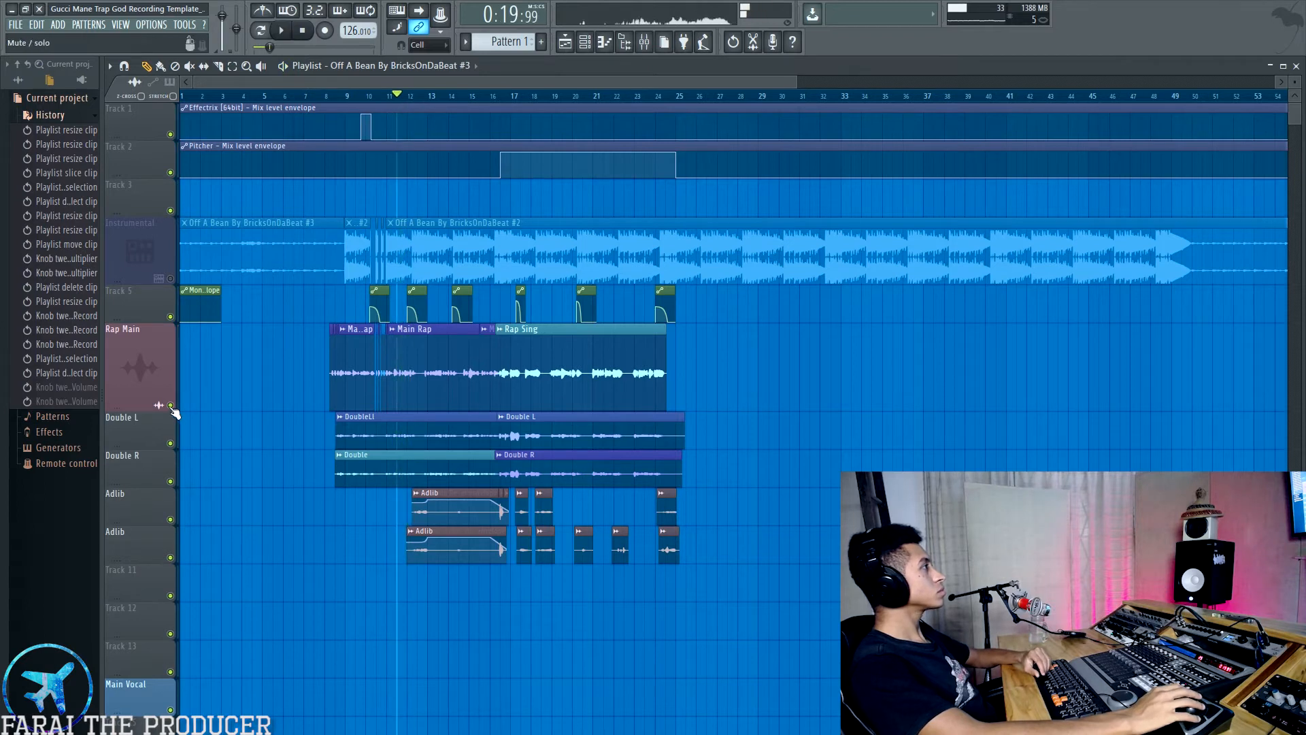
Mute the Rap Main, Double L and Double R tracks and play the adlibs on their own
{"action": "left_click", "coordinate": [170, 406]}
{"action": "left_click", "coordinate": [170, 443]}
{"action": "left_click", "coordinate": [170, 482]}
{"action": "key", "text": "space"}
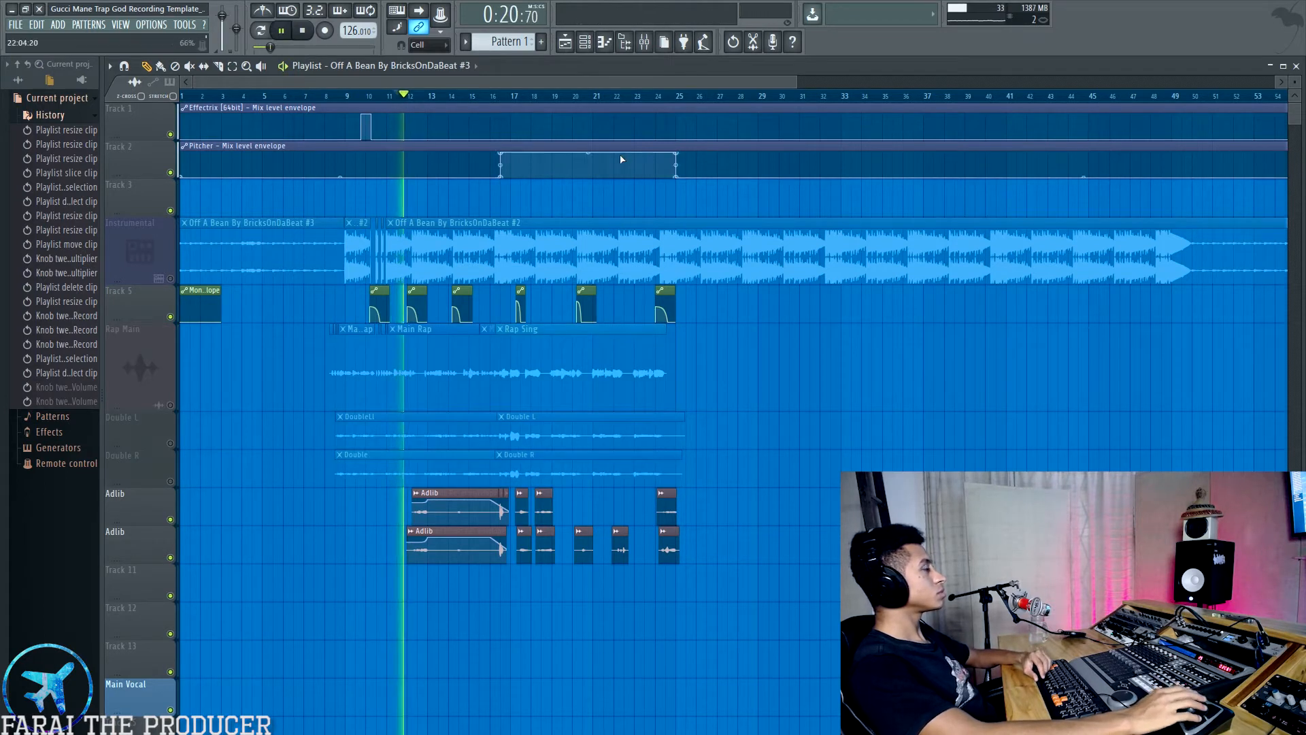
Slice both long Adlib clips shortly before bar 16 and delete the quiet section from about bar 14.7 to there
{"action": "key", "text": "F9"}
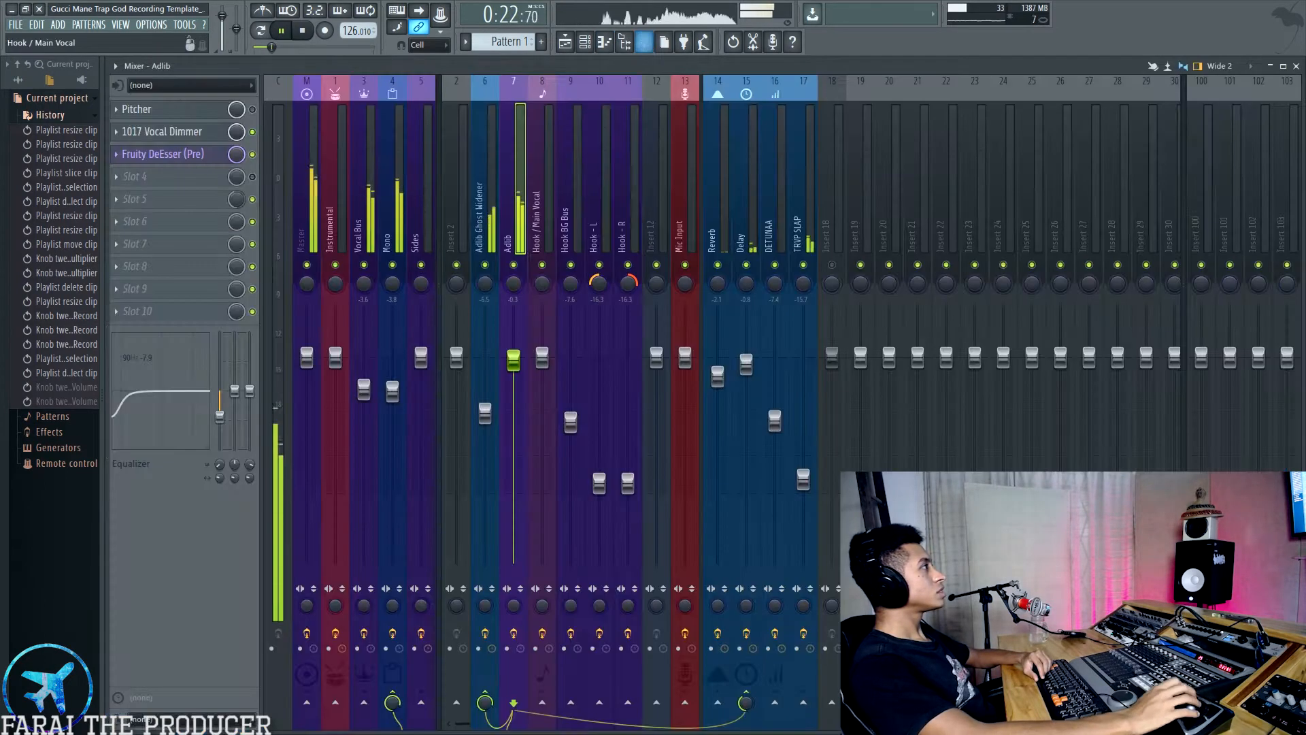
{"action": "left_click", "coordinate": [565, 45]}
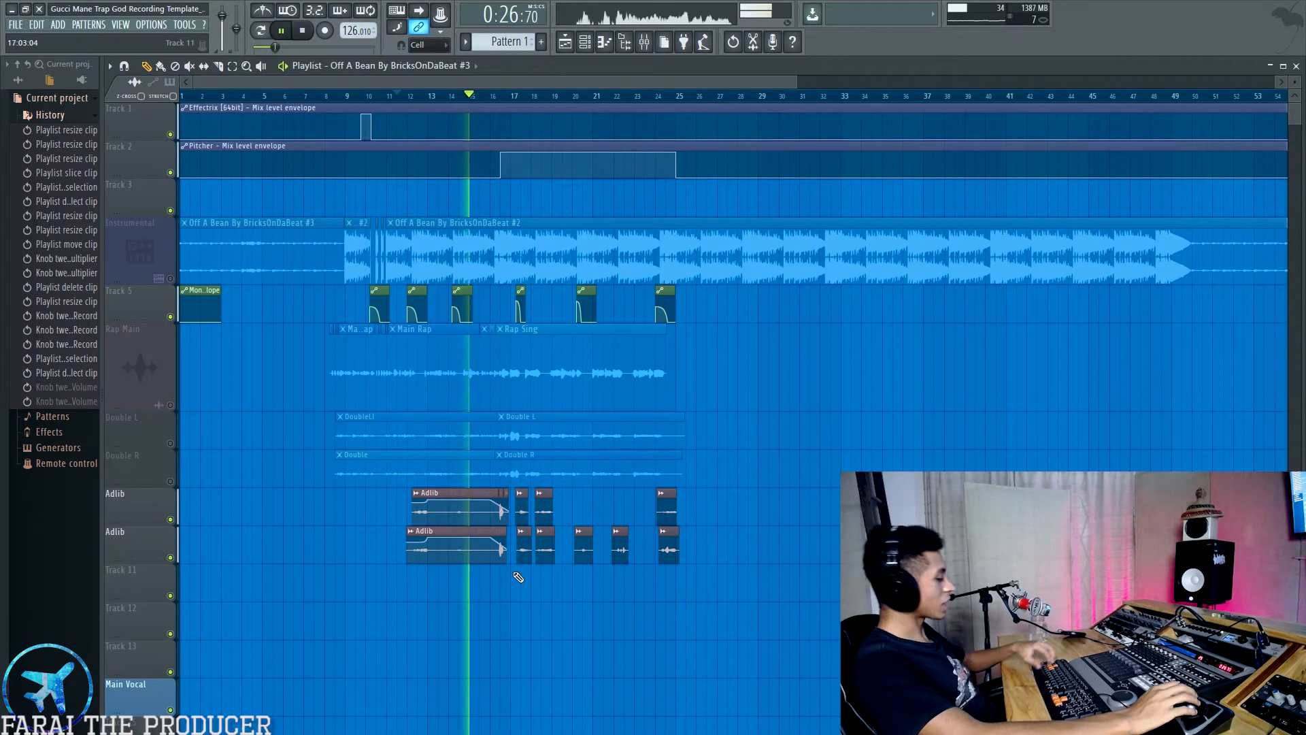
{"action": "key", "text": "c"}
{"action": "key", "text": "space"}
{"action": "left_click_drag", "start_coordinate": [489, 484], "coordinate": [489, 550]}
{"action": "right_click", "coordinate": [482, 533]}
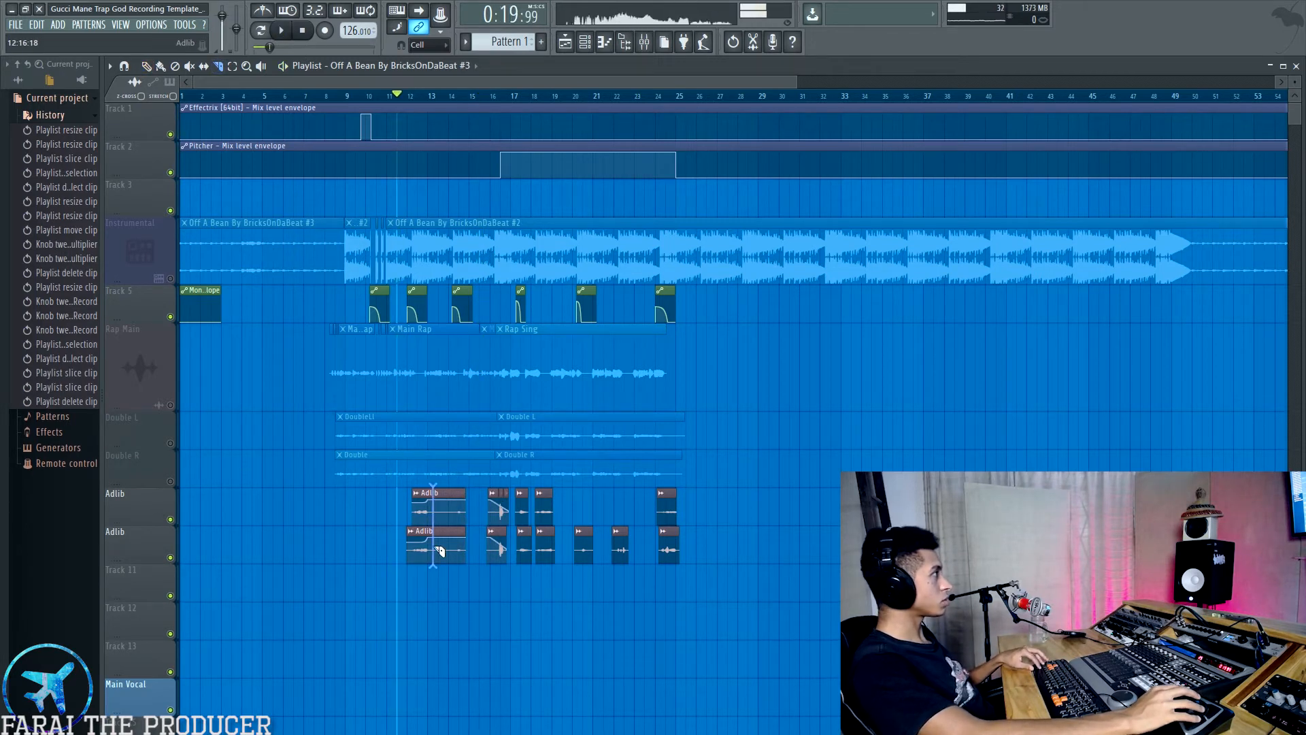
Cut the section between about bars 13 and 14 out of both Adlib clips and play the trimmed adlibs
{"action": "left_click_drag", "start_coordinate": [432, 554], "coordinate": [433, 562]}
{"action": "left_click_drag", "start_coordinate": [457, 577], "coordinate": [452, 500]}
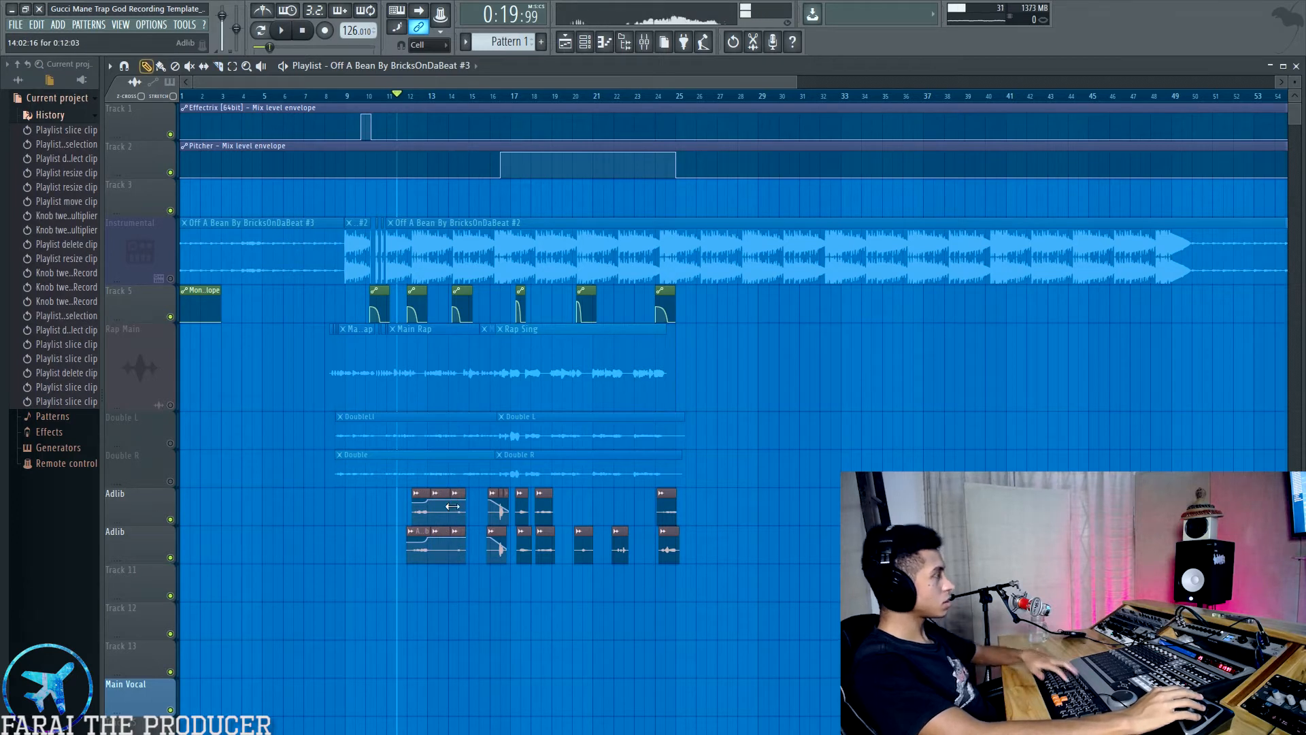
{"action": "right_click", "coordinate": [443, 548]}
{"action": "right_click", "coordinate": [442, 510]}
{"action": "key", "text": "space"}
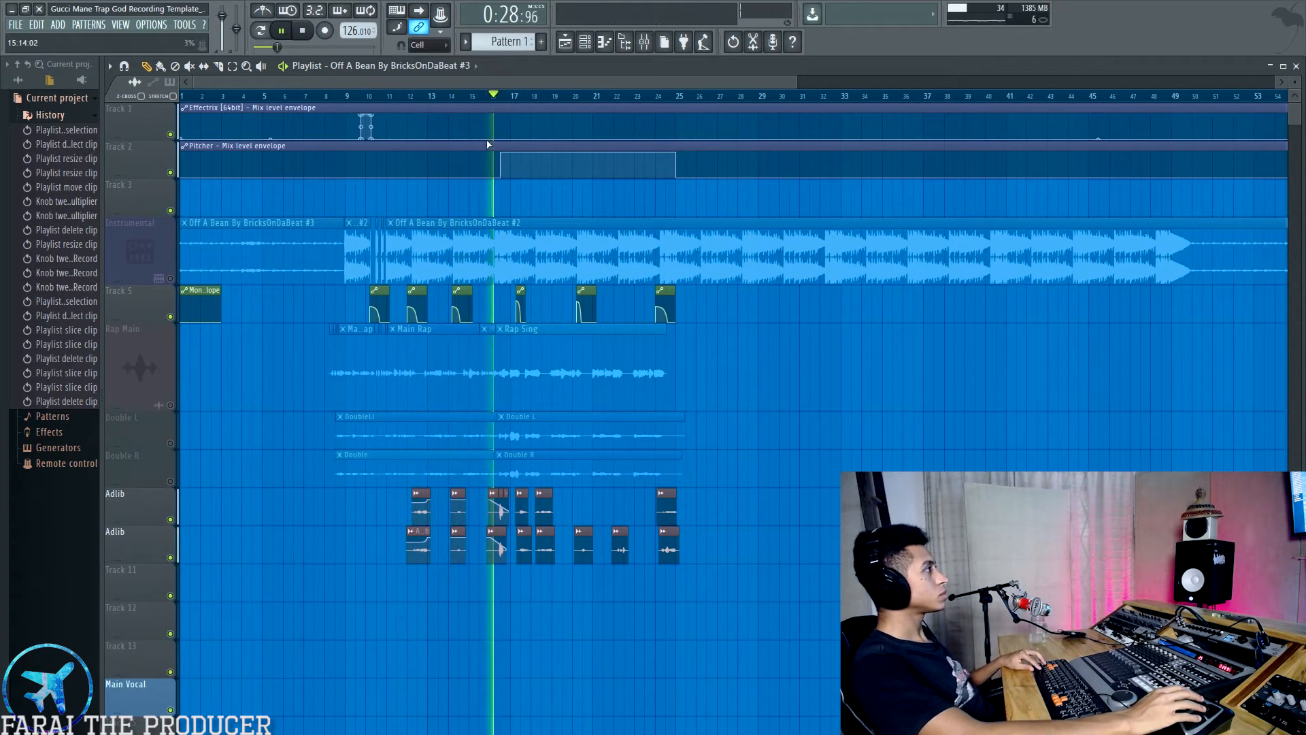
{"action": "key", "text": "space"}
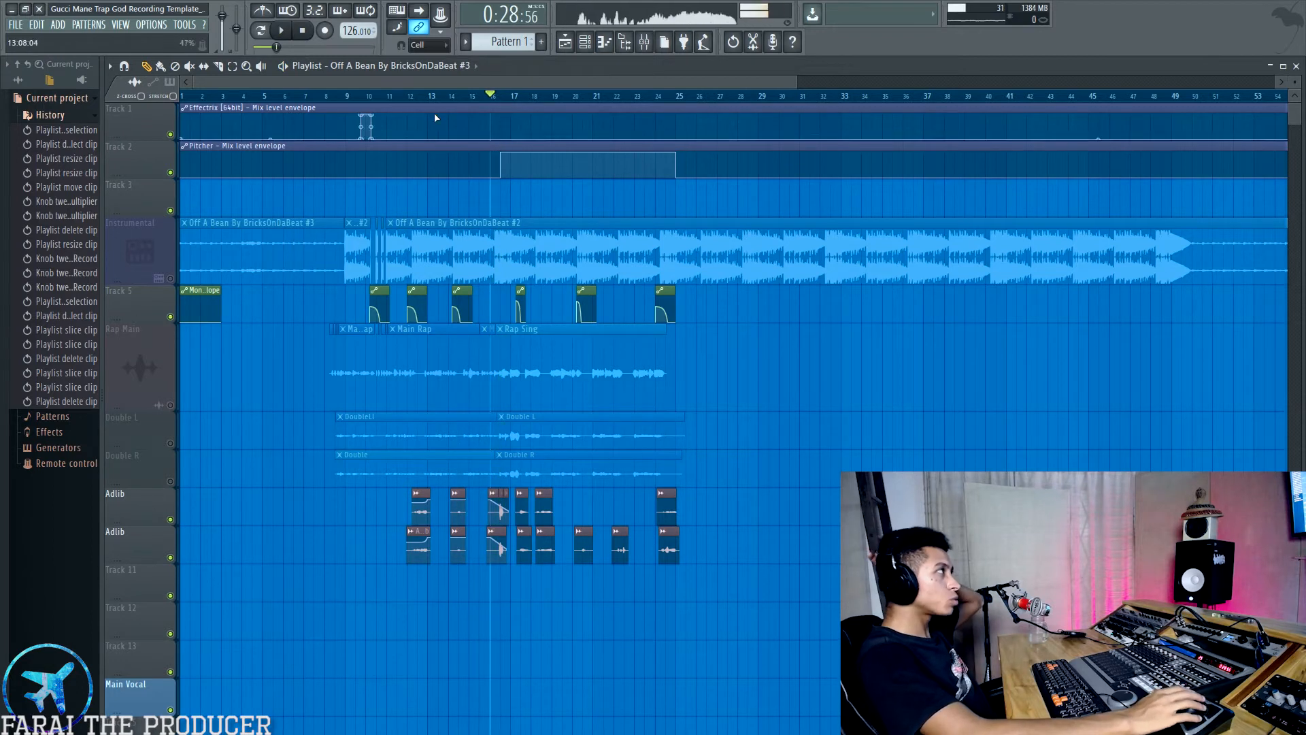
Compare the channel settings of the two stacked Adlib clips around bar 12, including their panning
{"action": "scroll", "coordinate": [414, 103], "scroll_direction": "up", "scroll_amount": 5}
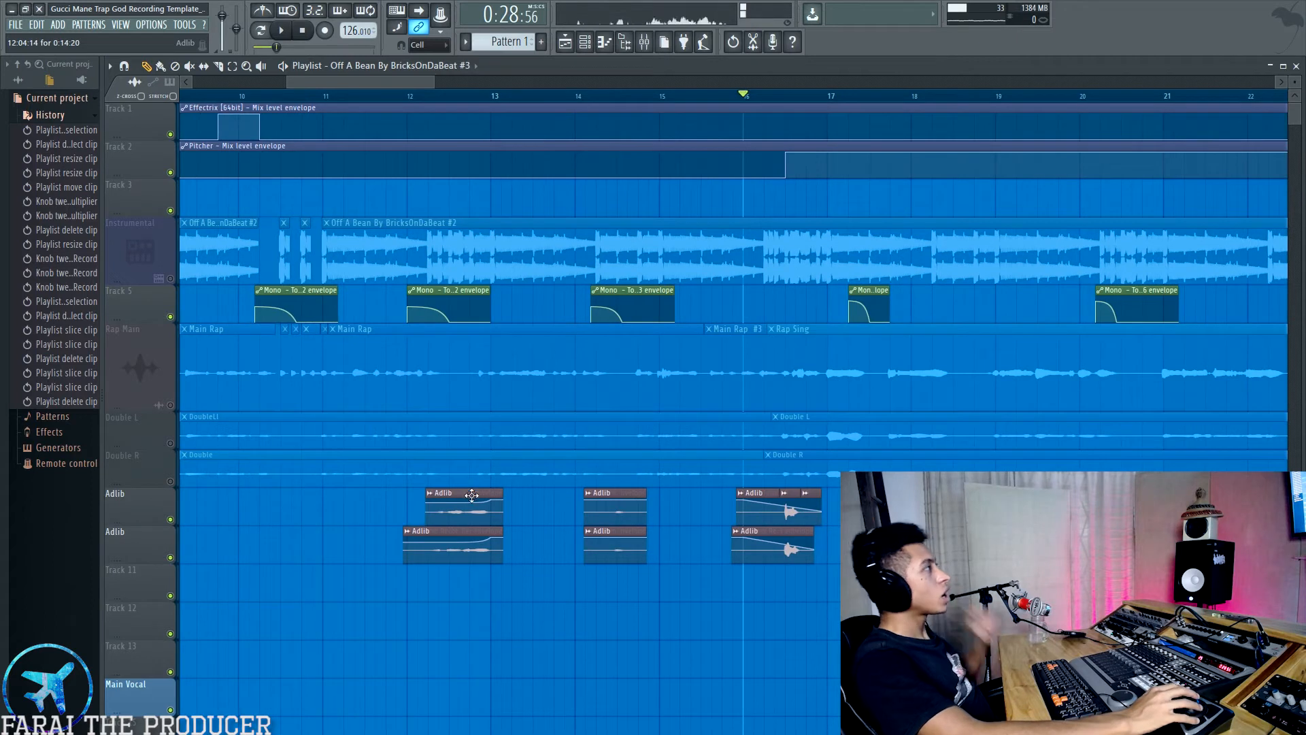
{"action": "double_click", "coordinate": [479, 503]}
{"action": "left_click_drag", "start_coordinate": [408, 196], "coordinate": [944, 134]}
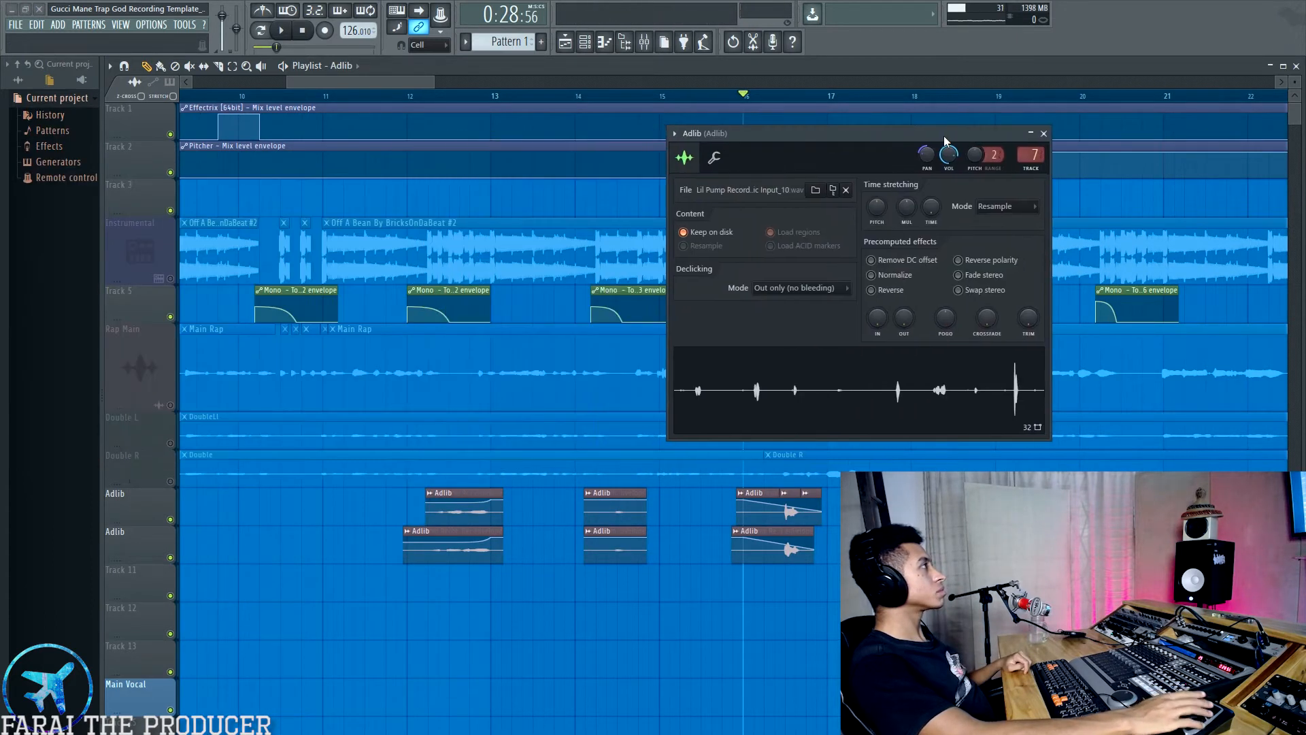
{"action": "double_click", "coordinate": [467, 530]}
{"action": "left_click_drag", "start_coordinate": [297, 107], "coordinate": [953, 450]}
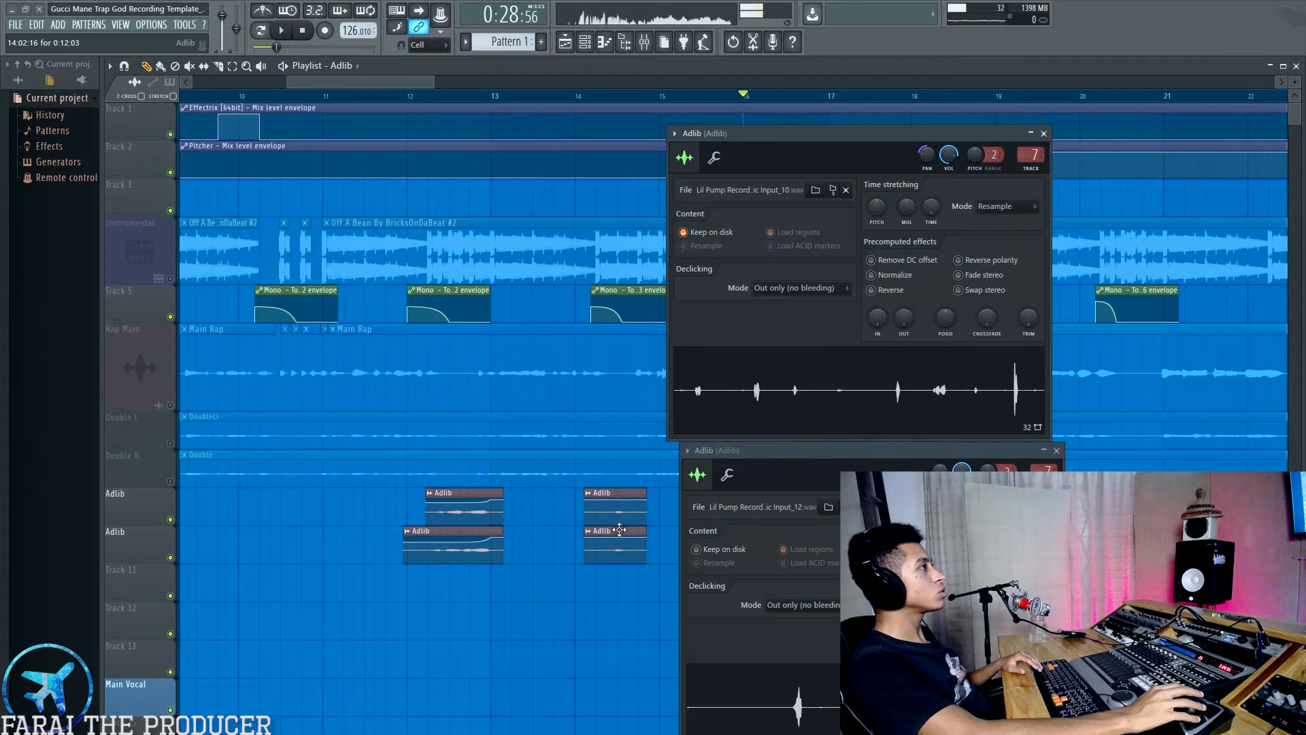
{"action": "left_click", "coordinate": [1044, 134]}
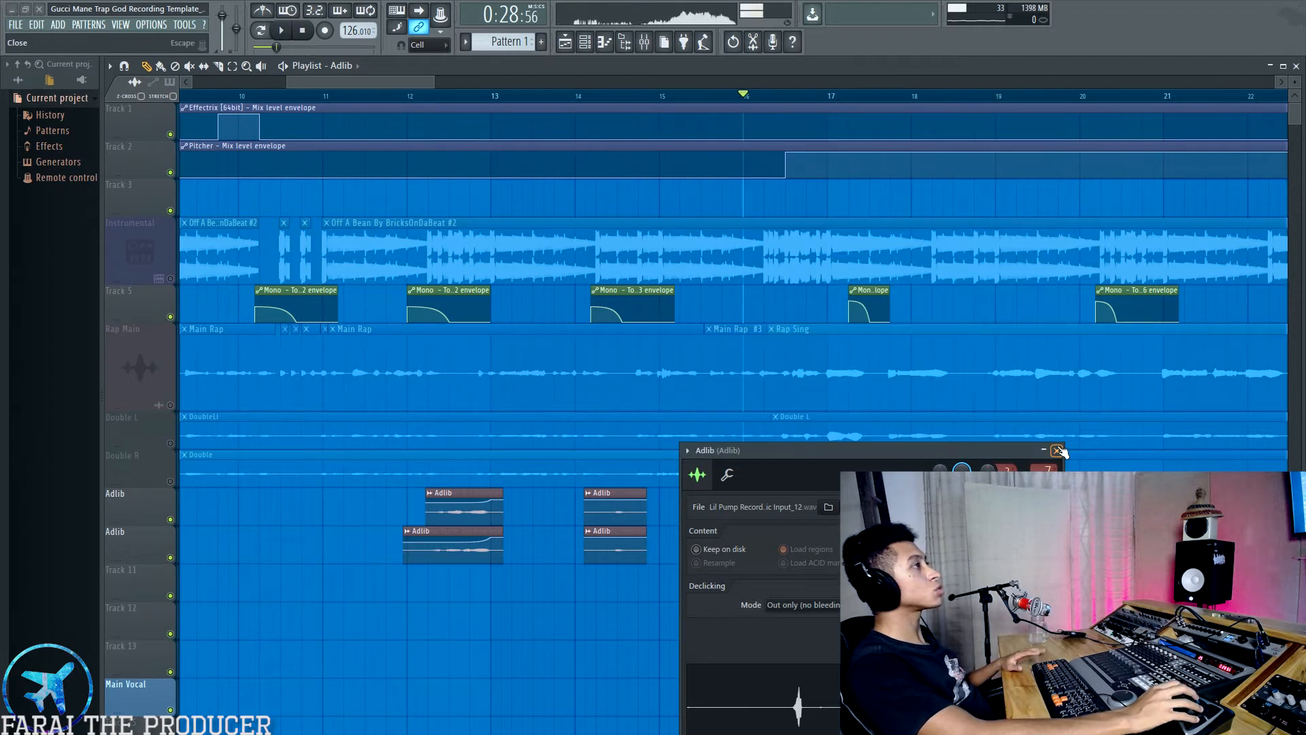
{"action": "left_click", "coordinate": [1058, 451]}
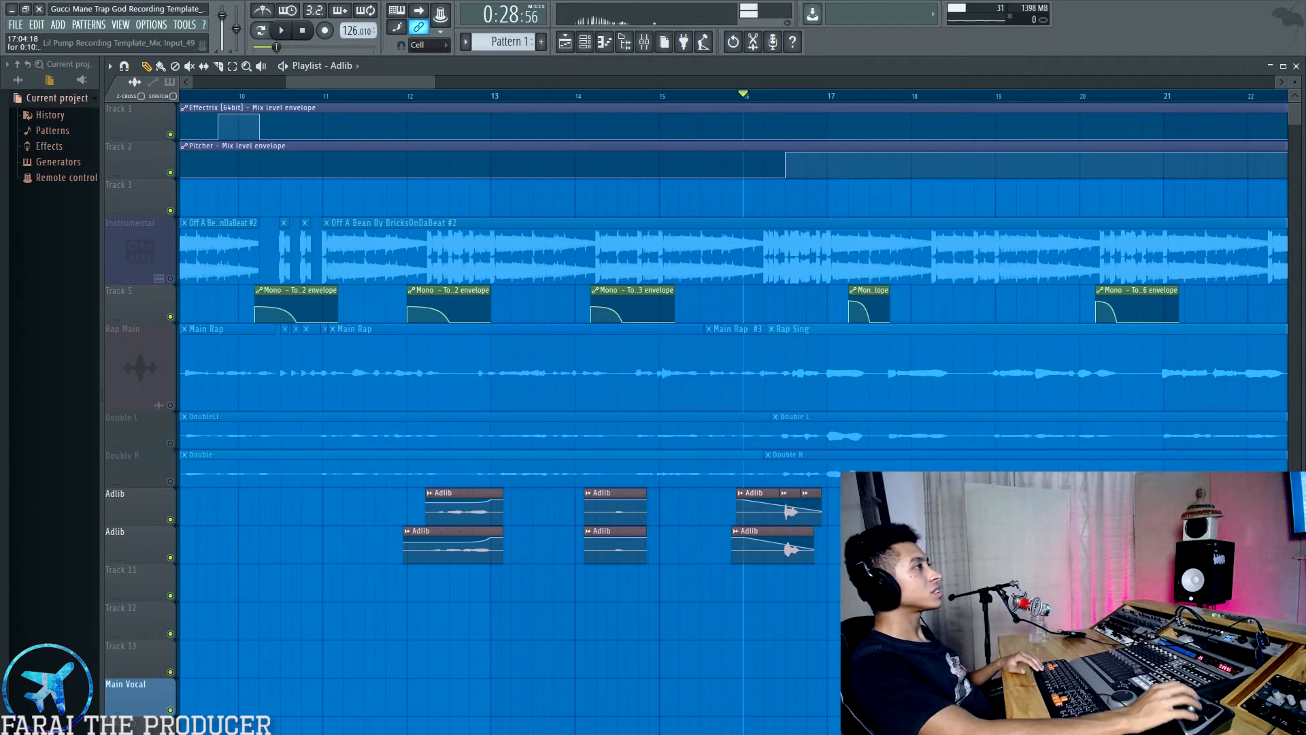
Compare the channel settings of the two Adlib clips around bar 16 and play that section
{"action": "double_click", "coordinate": [758, 493]}
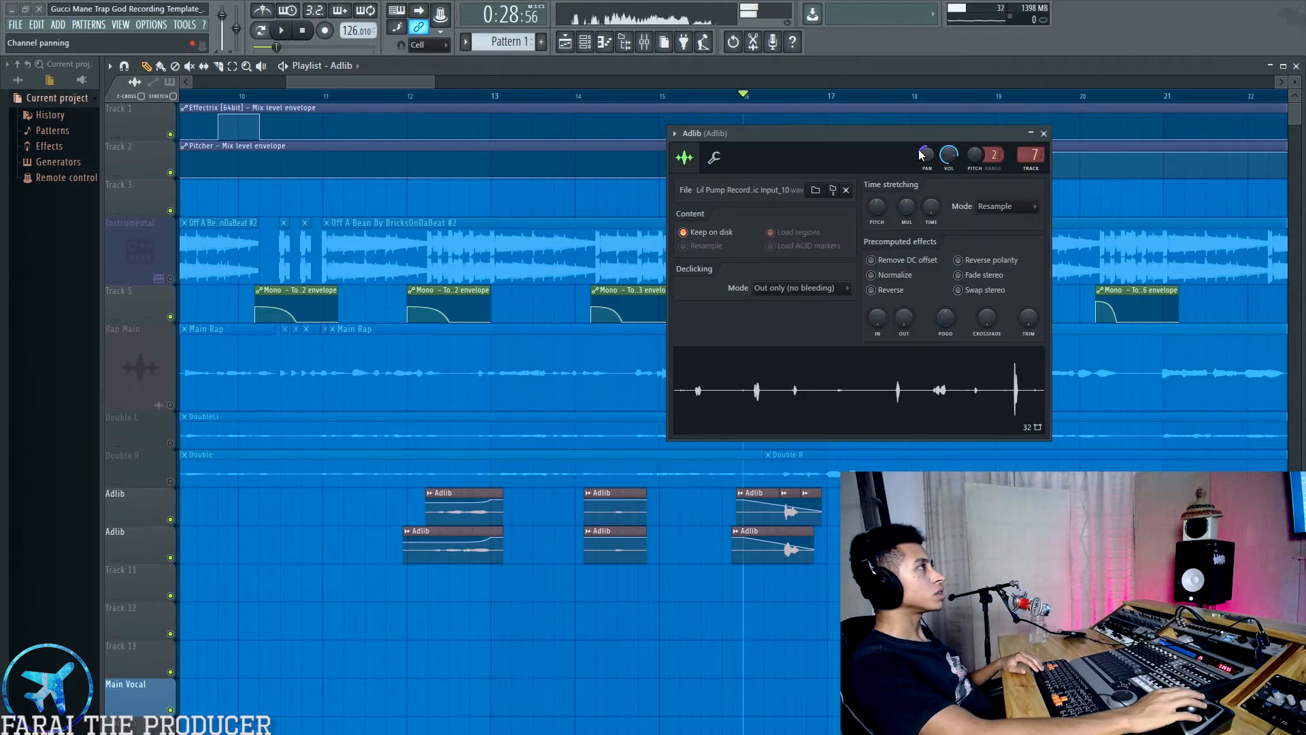
{"action": "double_click", "coordinate": [766, 527]}
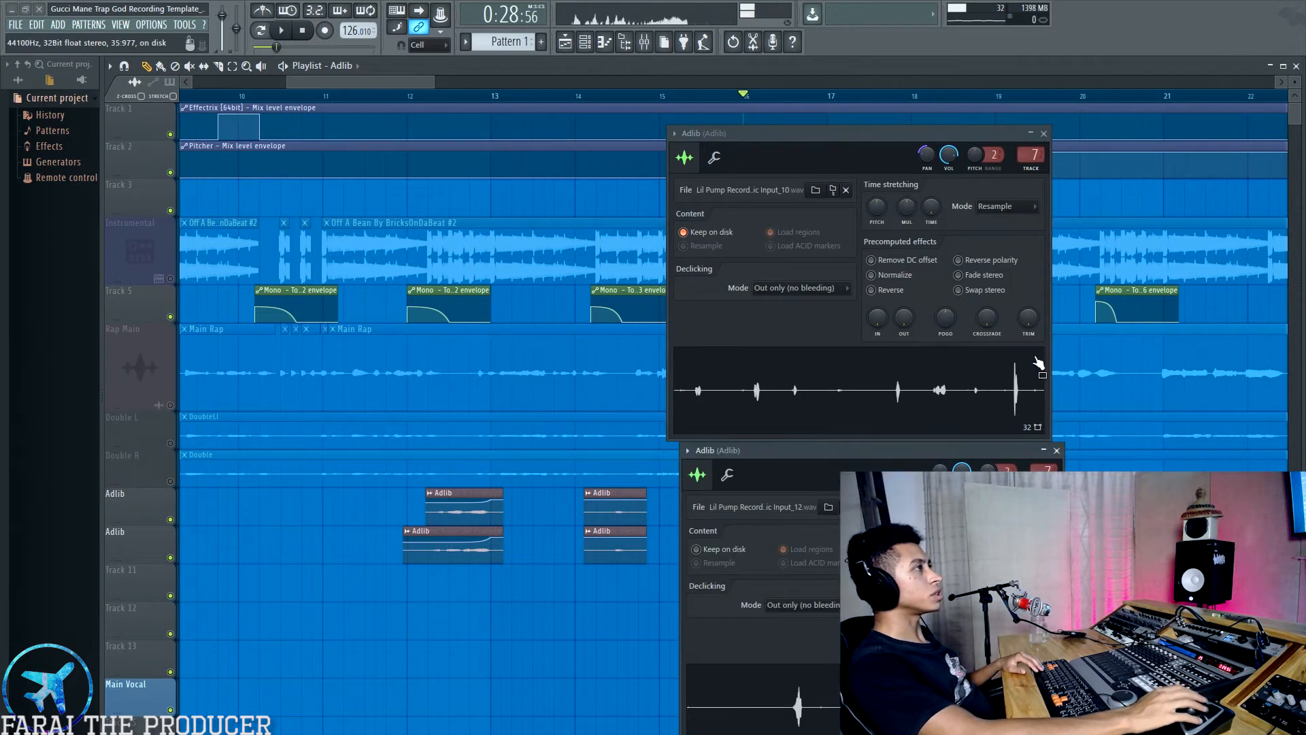
{"action": "left_click", "coordinate": [1044, 134]}
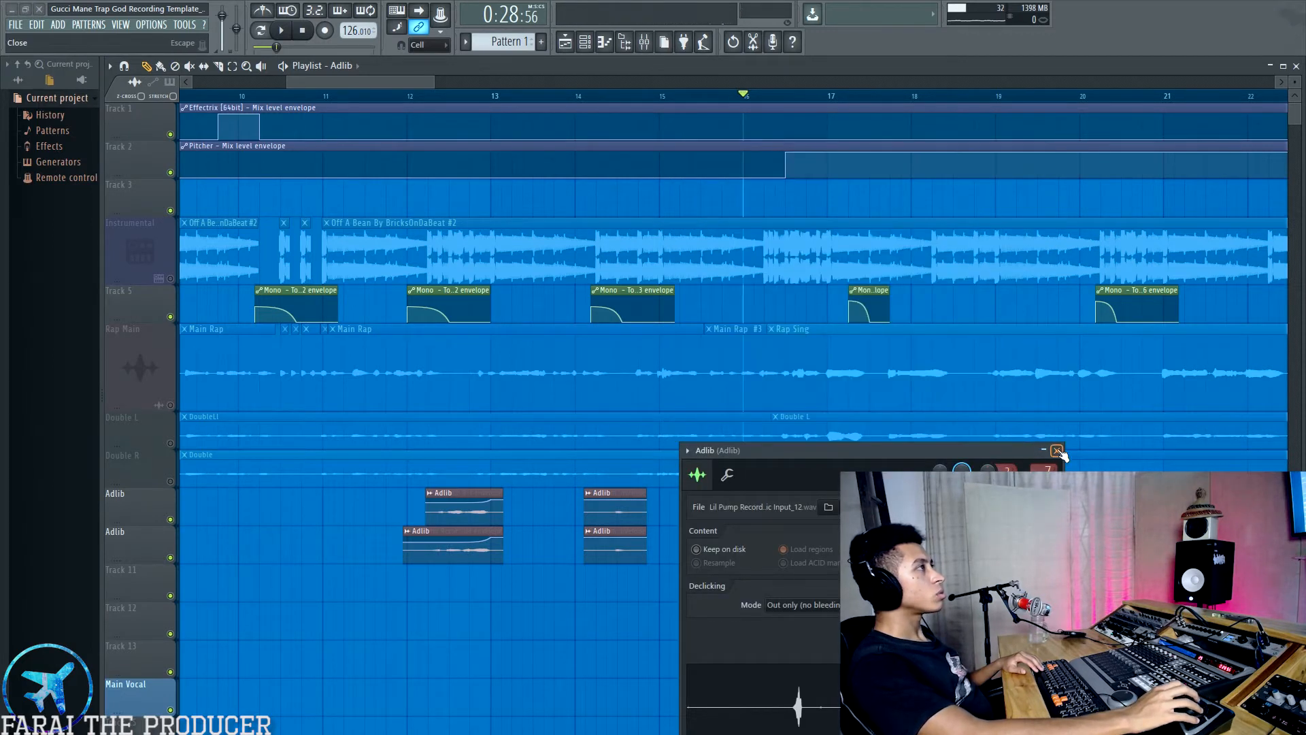
{"action": "left_click", "coordinate": [1057, 451]}
{"action": "key", "text": "space"}
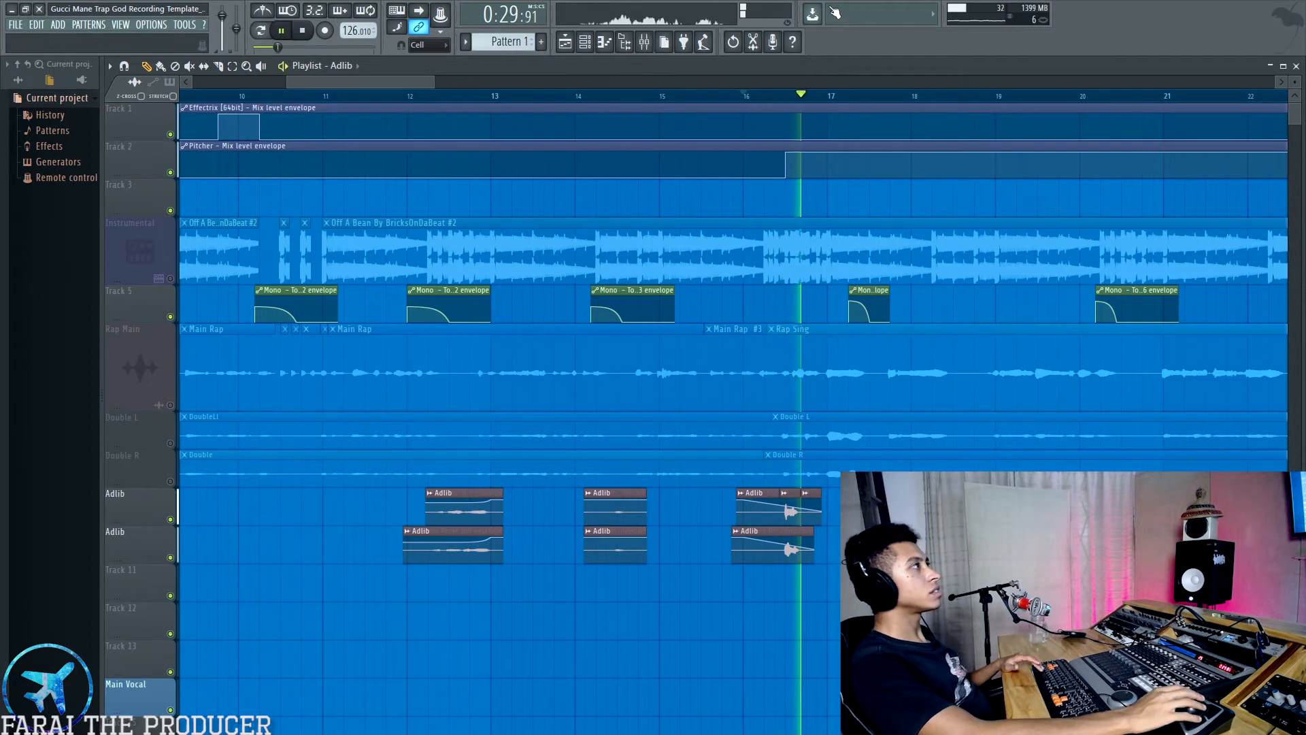
{"action": "key", "text": "space"}
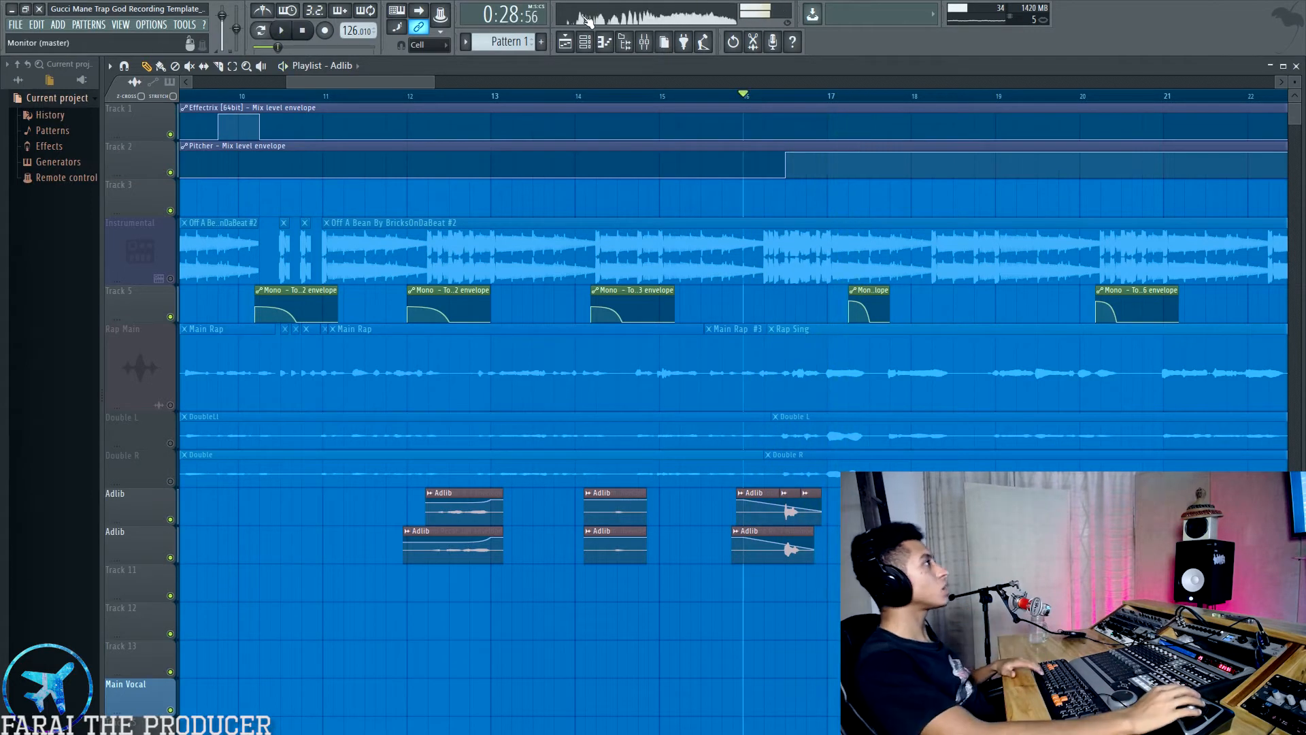
Try boosting the yellow band of the Adlib channel's 1017 Vocal Dimmer EQ during playback and undo it
{"action": "left_click", "coordinate": [646, 46]}
{"action": "left_click", "coordinate": [212, 129]}
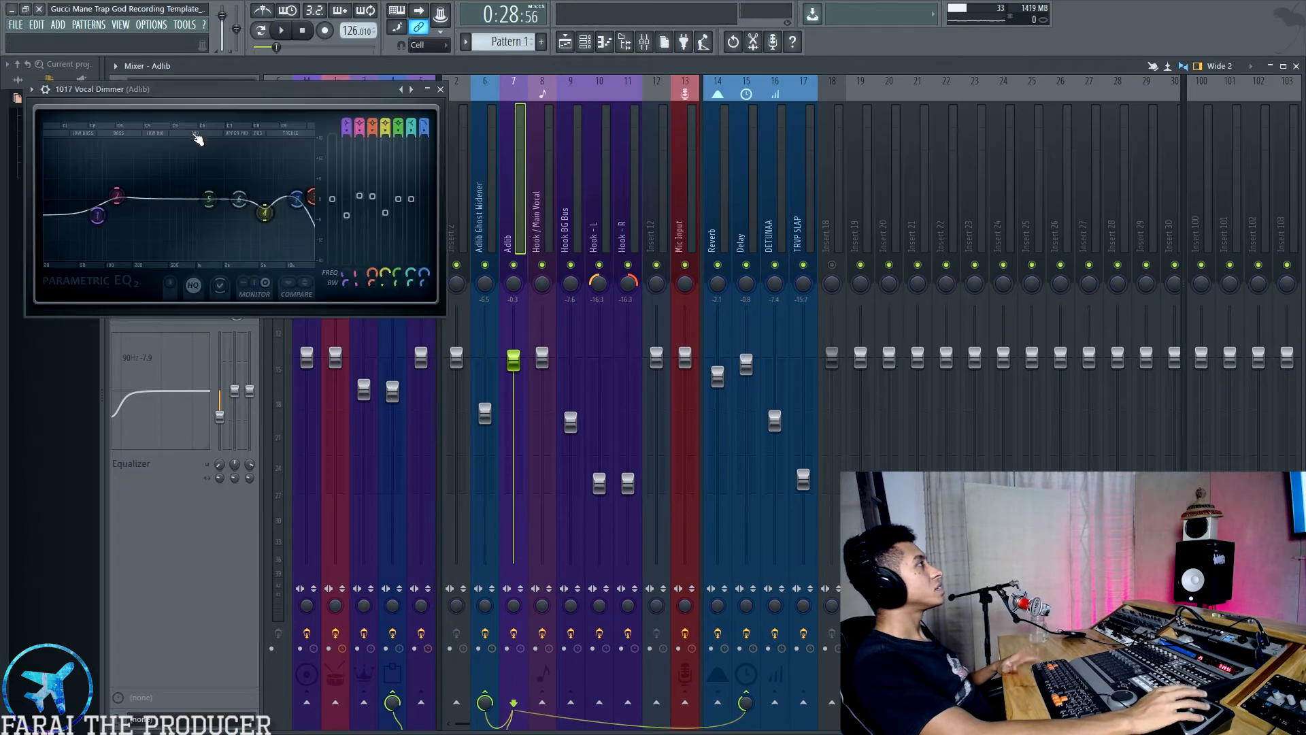
{"action": "left_click_drag", "start_coordinate": [136, 83], "coordinate": [704, 231]}
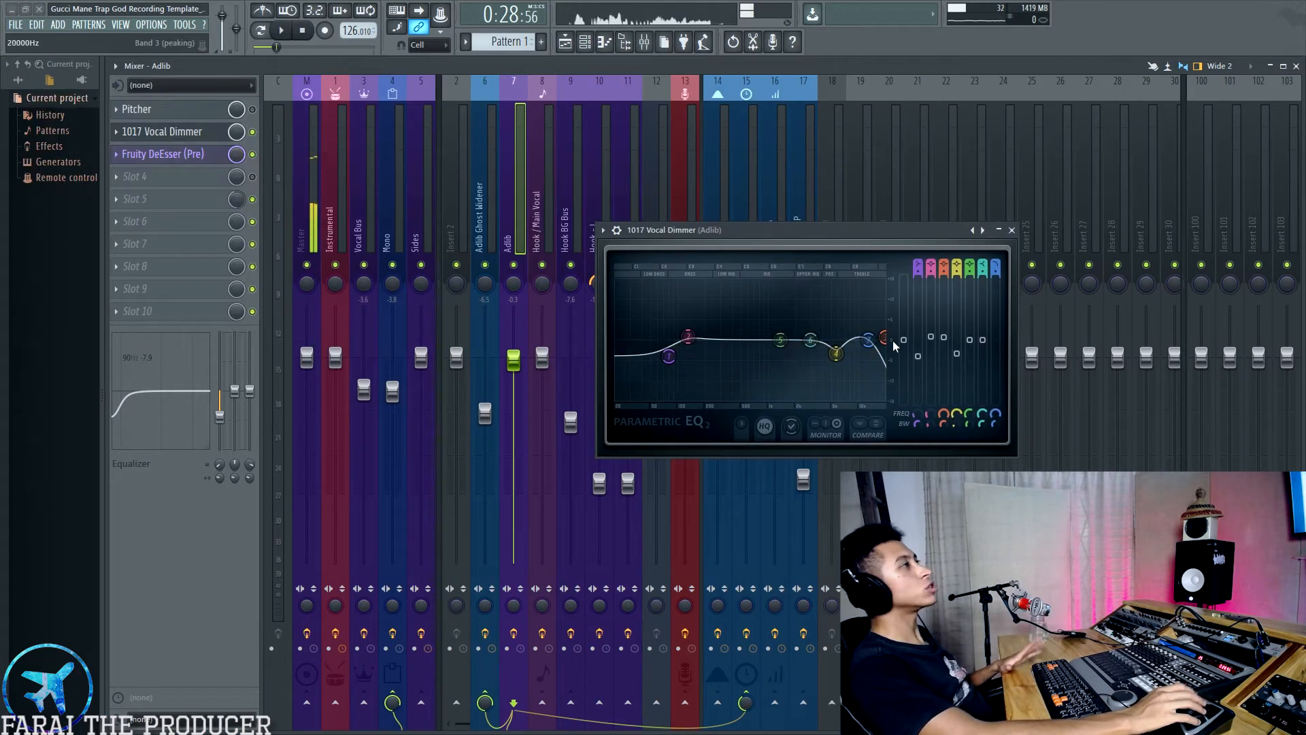
{"action": "left_click_drag", "start_coordinate": [957, 354], "coordinate": [956, 289]}
{"action": "key", "text": "space"}
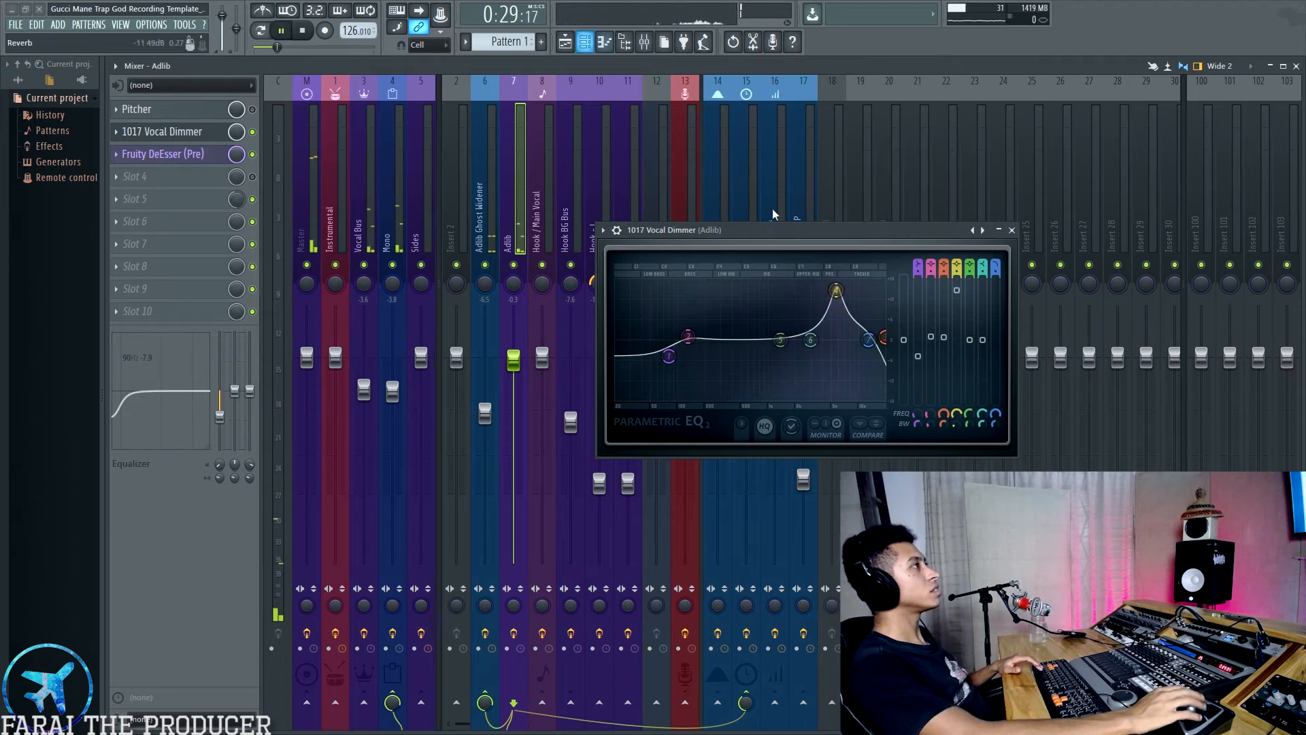
{"action": "key", "text": "ctrl+z"}
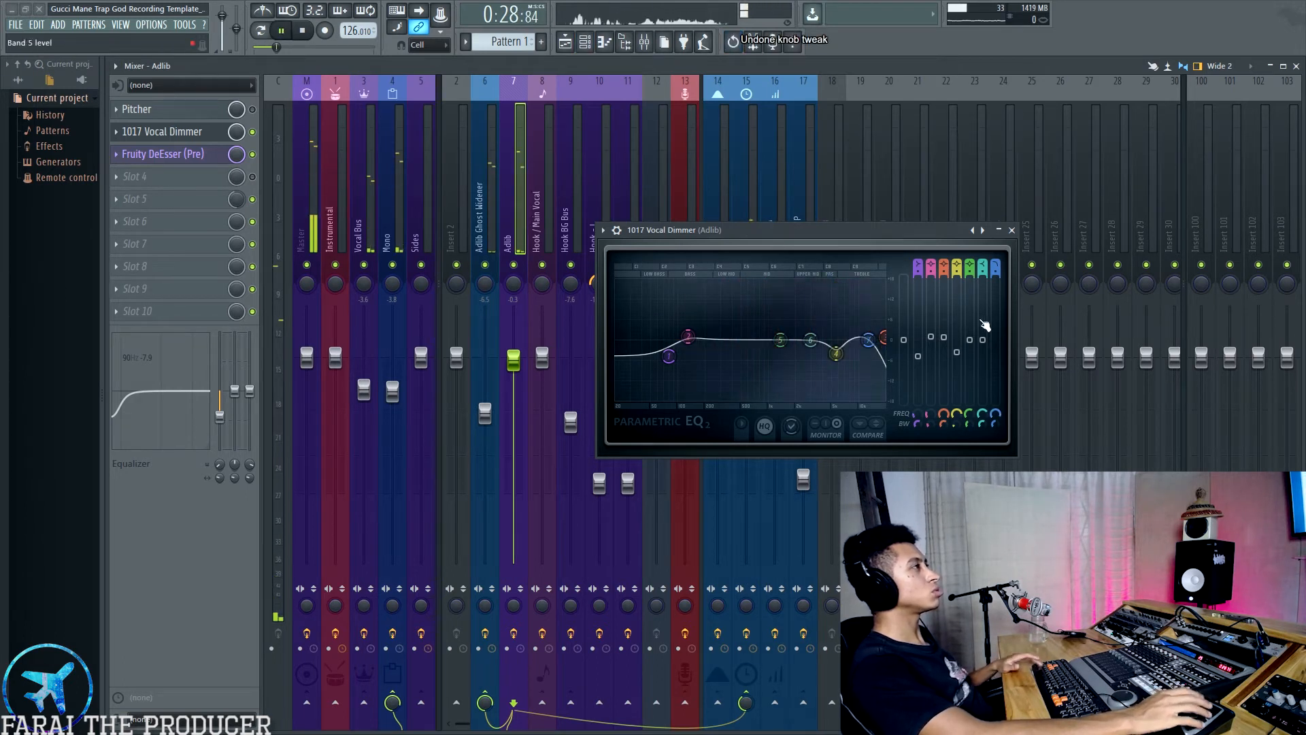
{"action": "key", "text": "space"}
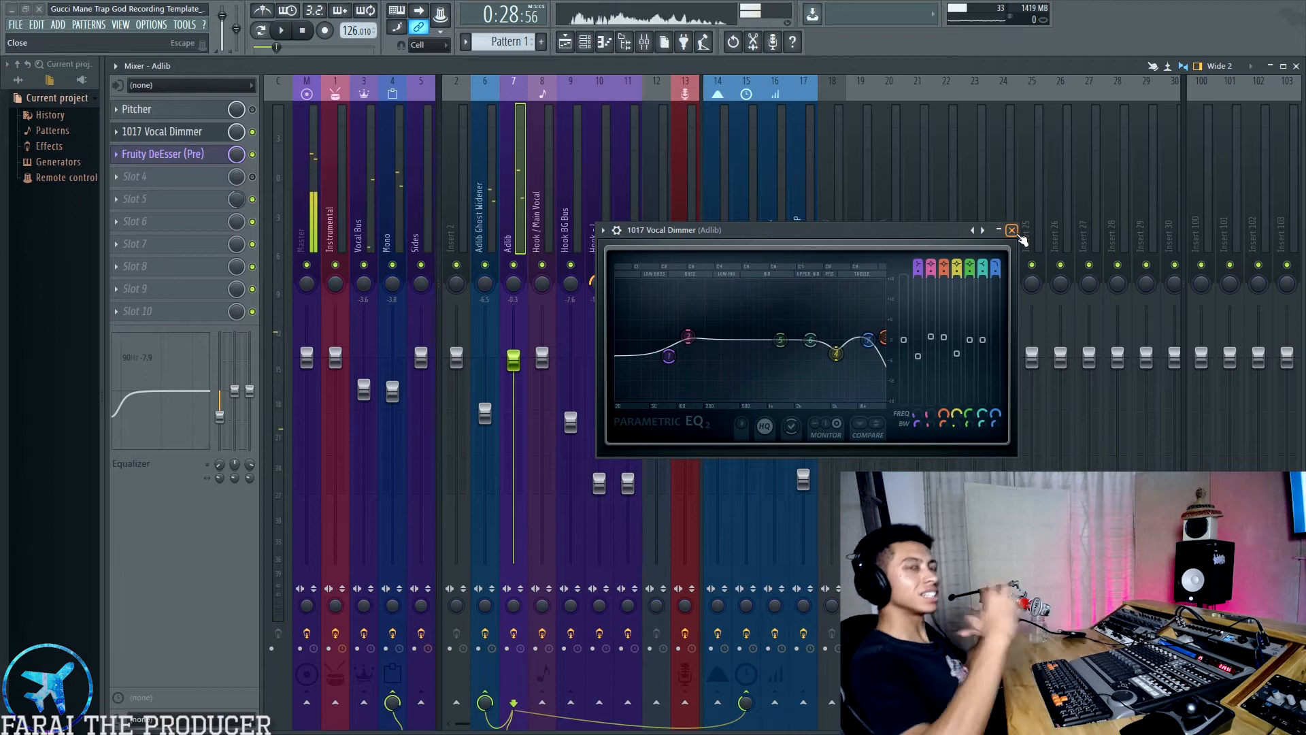
Examine the Fruity DeEsser (Pre) on the Adlib channel during playback and close both effect windows
{"action": "left_click", "coordinate": [166, 154]}
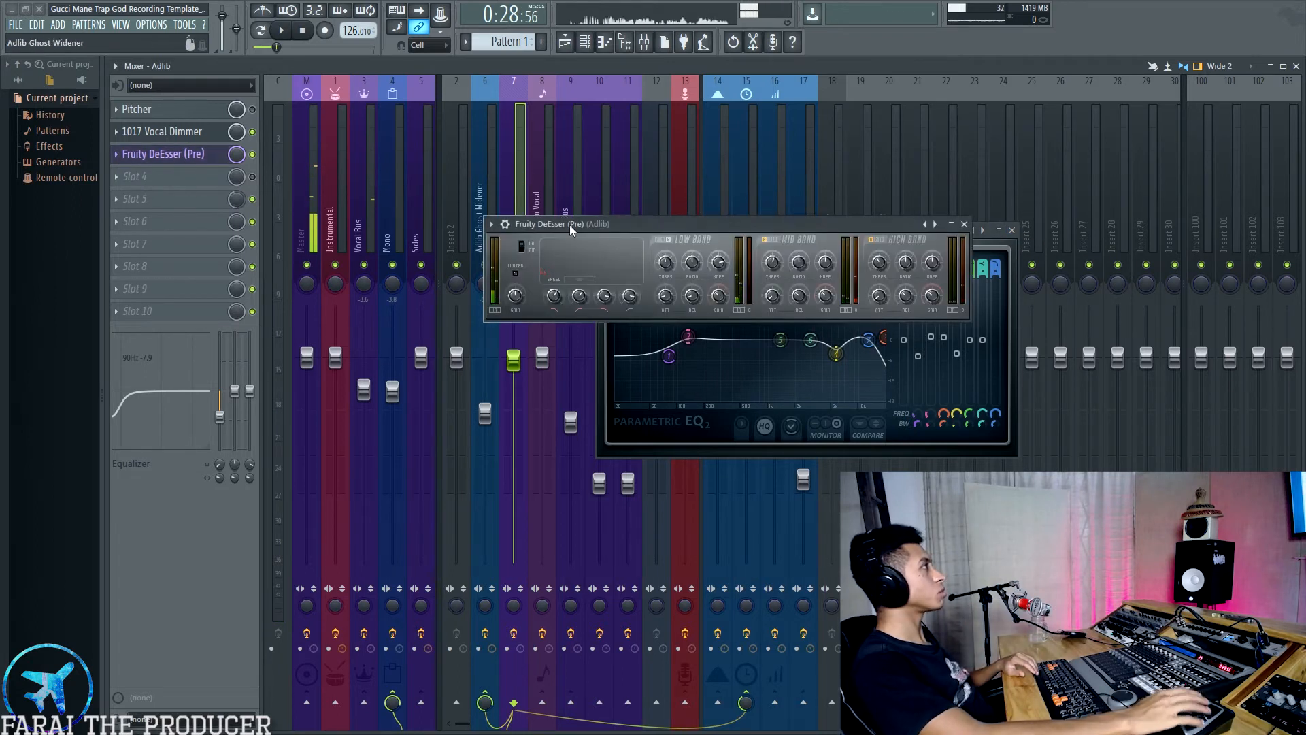
{"action": "left_click_drag", "start_coordinate": [742, 225], "coordinate": [824, 467]}
{"action": "key", "text": "space"}
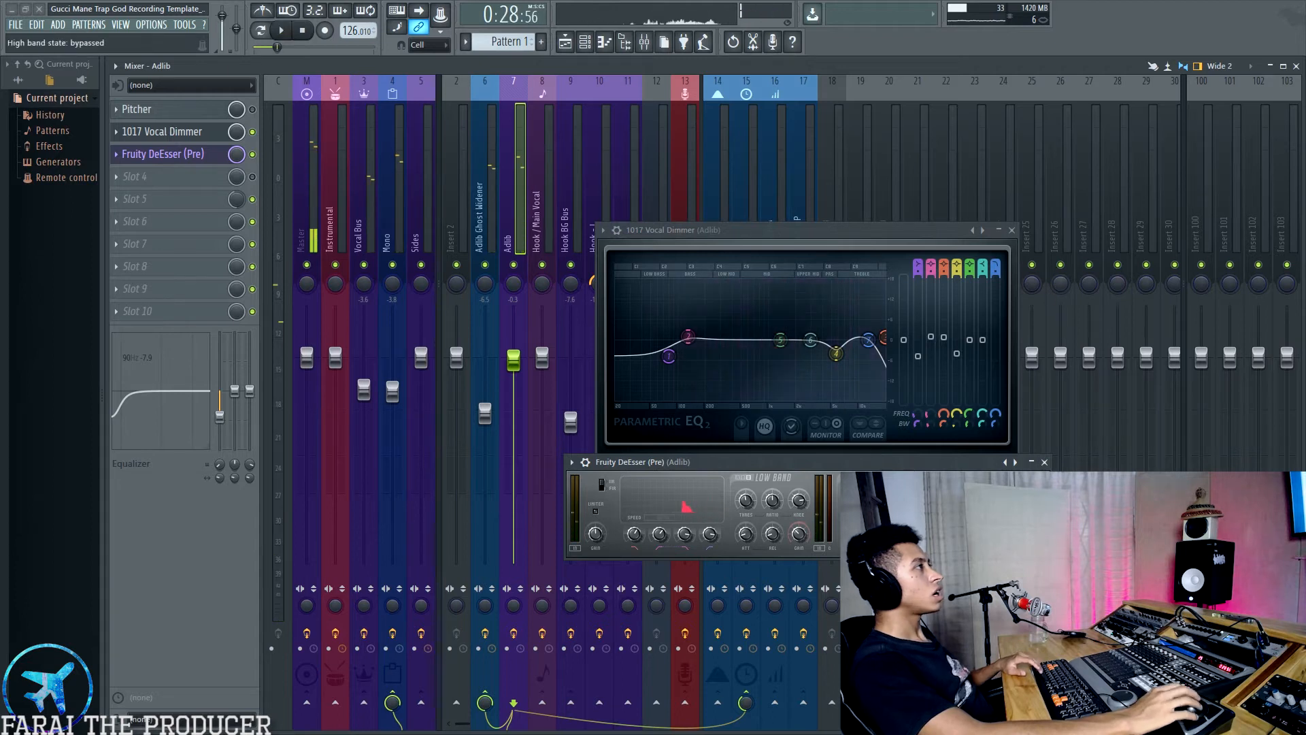
{"action": "left_click", "coordinate": [1046, 462]}
{"action": "left_click", "coordinate": [1011, 231]}
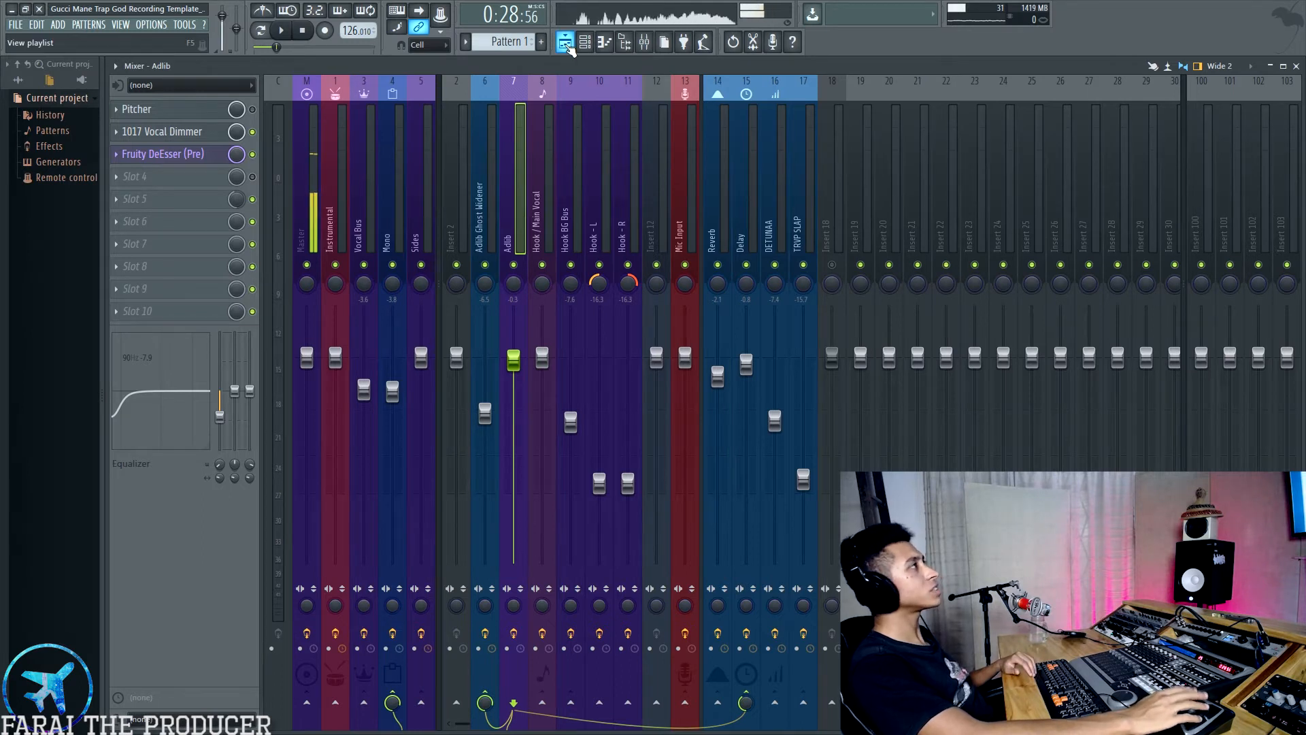
Examine the mda Stereo settings on the Adlib Ghost Widener channel
{"action": "left_click", "coordinate": [566, 43]}
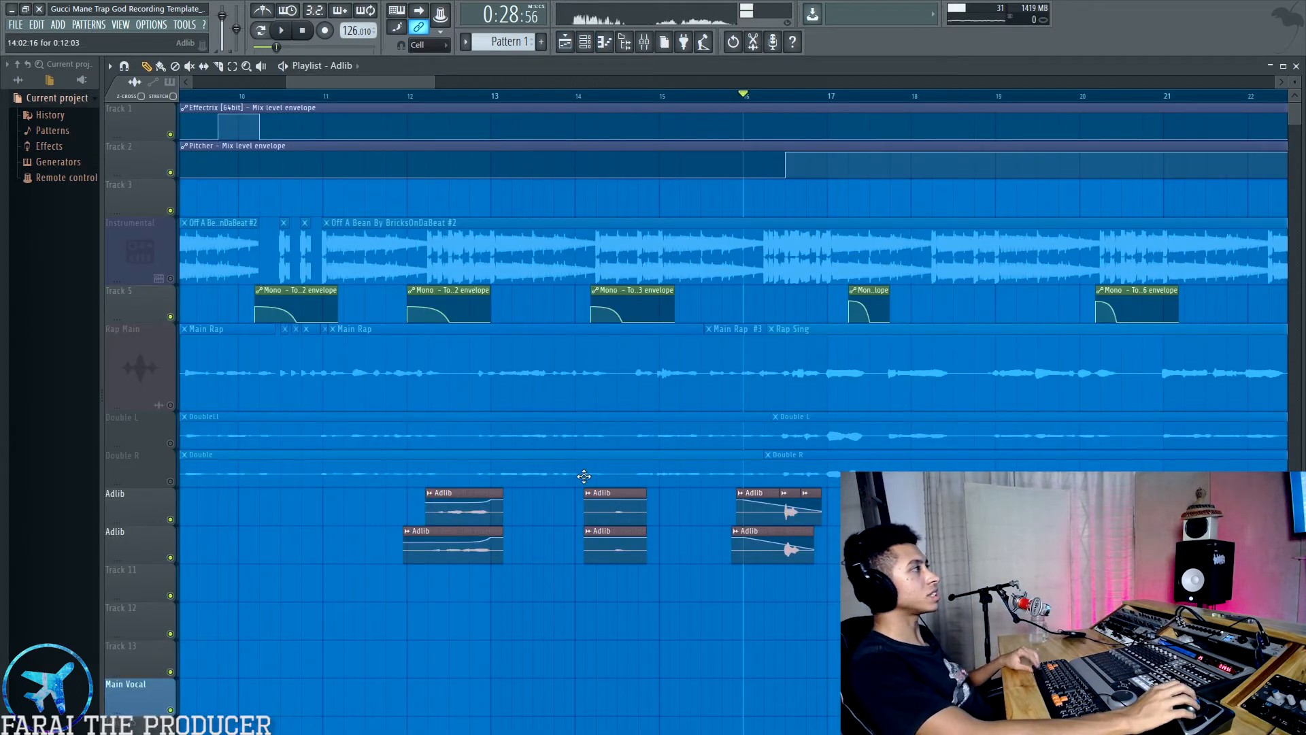
{"action": "scroll", "coordinate": [566, 97], "scroll_direction": "down", "scroll_amount": 5}
{"action": "left_click", "coordinate": [651, 46]}
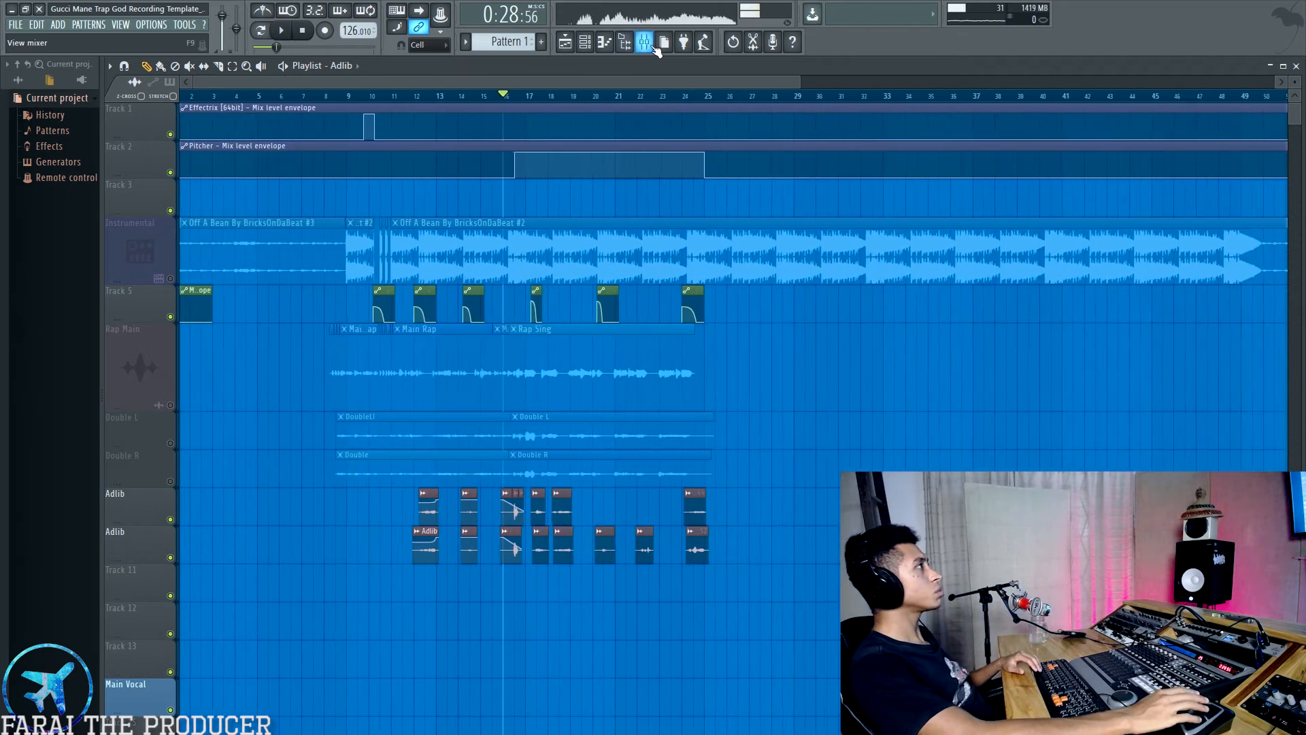
{"action": "left_click", "coordinate": [479, 195]}
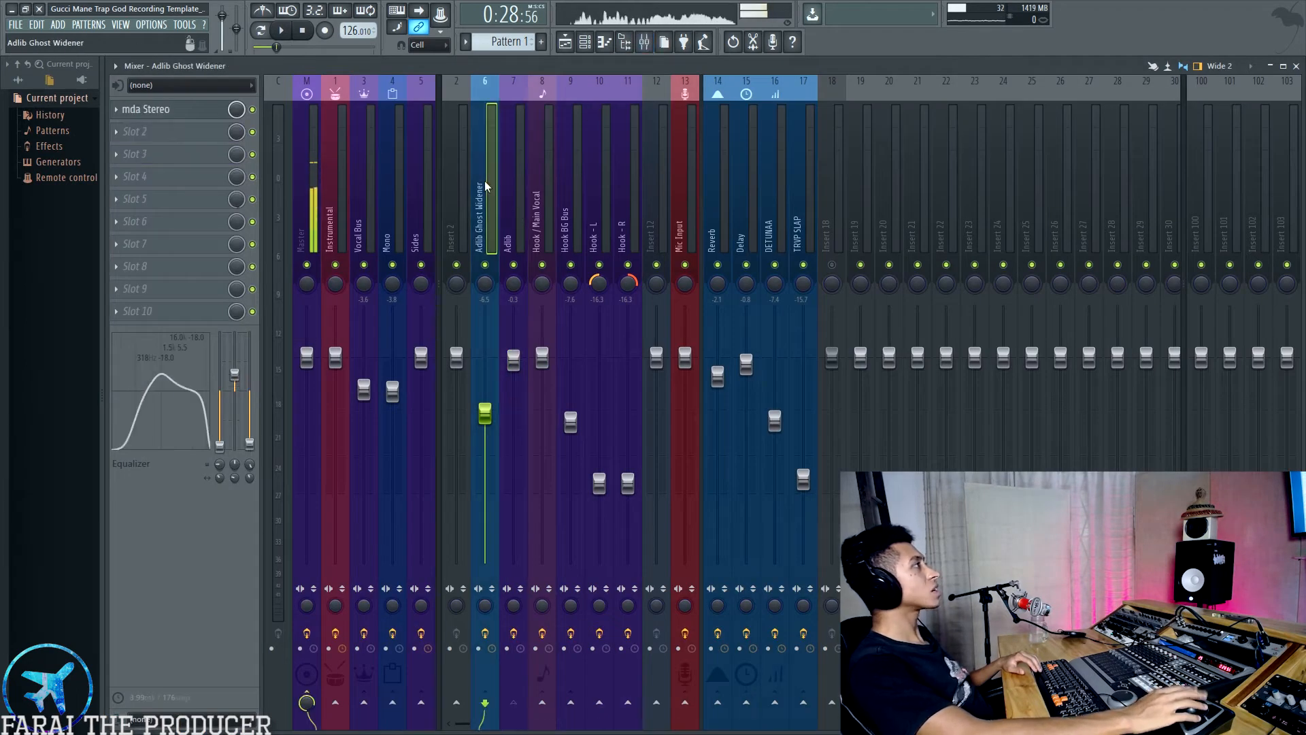
{"action": "left_click", "coordinate": [145, 109]}
{"action": "left_click_drag", "start_coordinate": [454, 436], "coordinate": [626, 410]}
Play the adlib with the Adlib Ghost Widener channel muted and unmuted to compare, and close the mda Stereo window
{"action": "left_click", "coordinate": [484, 265]}
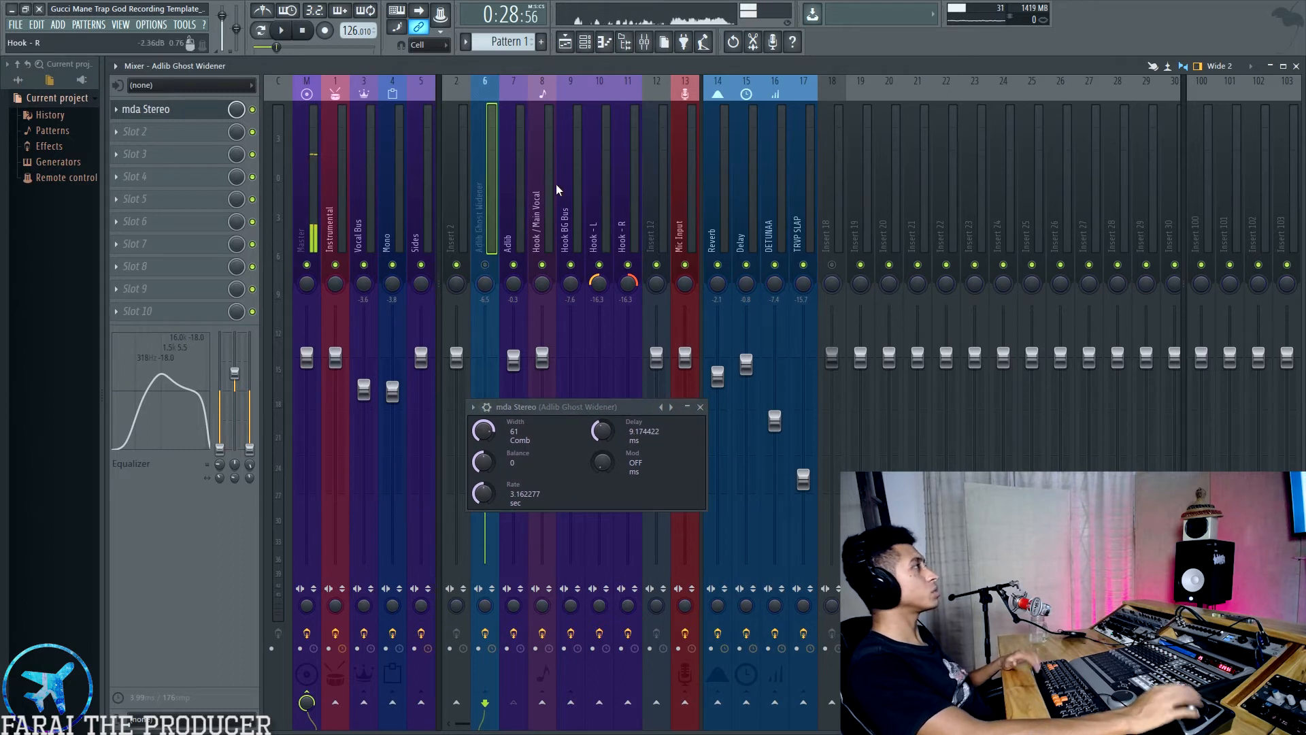
{"action": "key", "text": "space"}
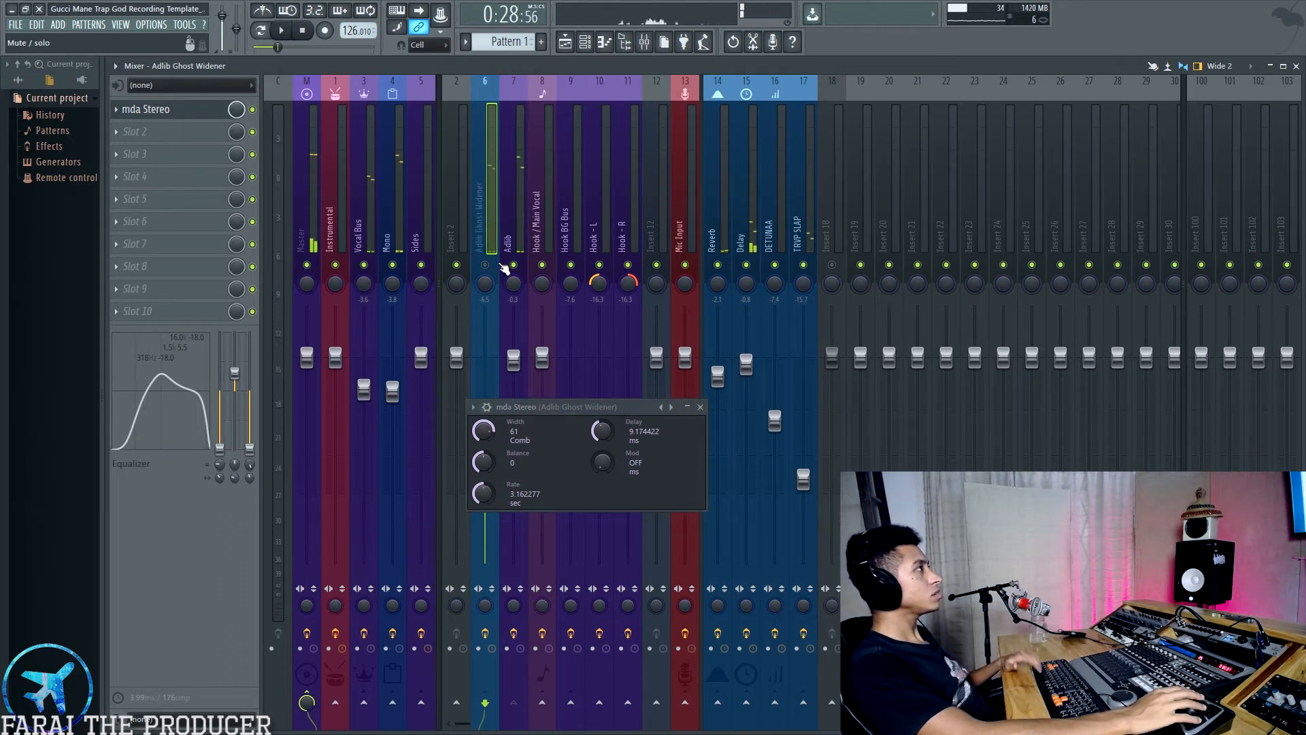
{"action": "left_click", "coordinate": [484, 266]}
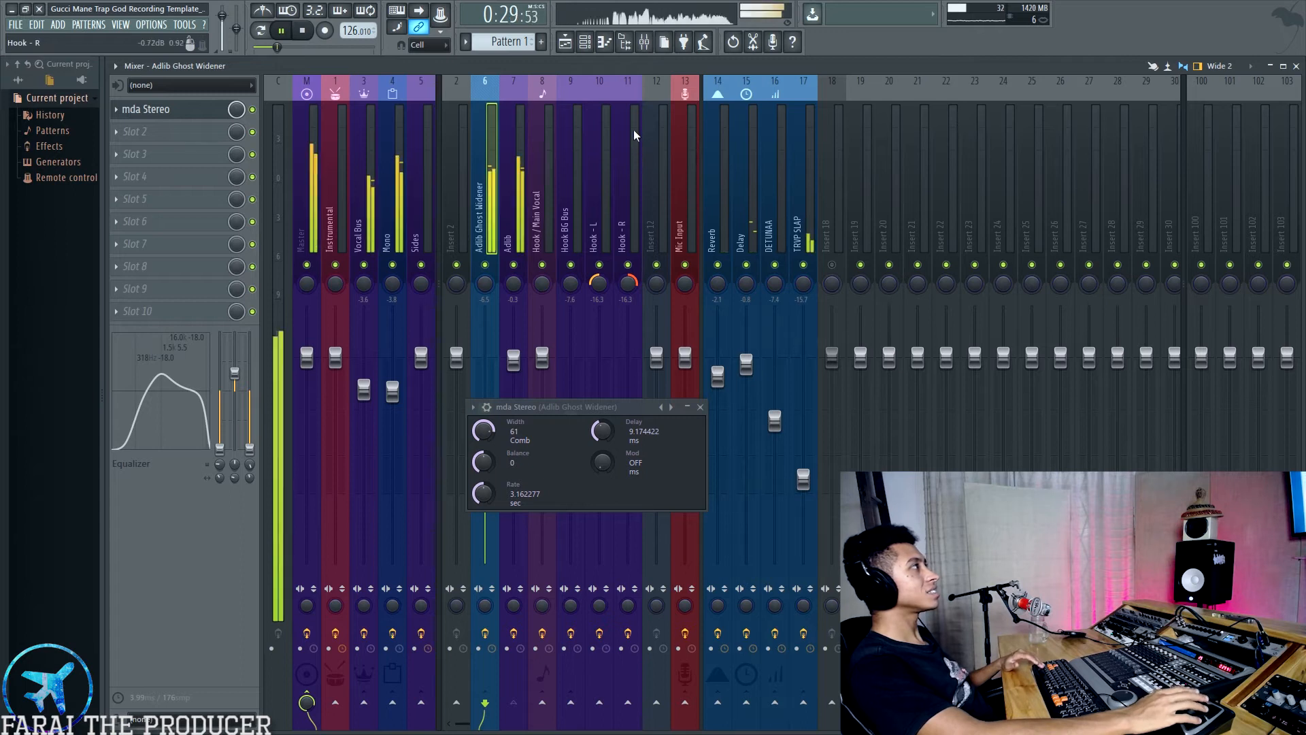
{"action": "key", "text": "space"}
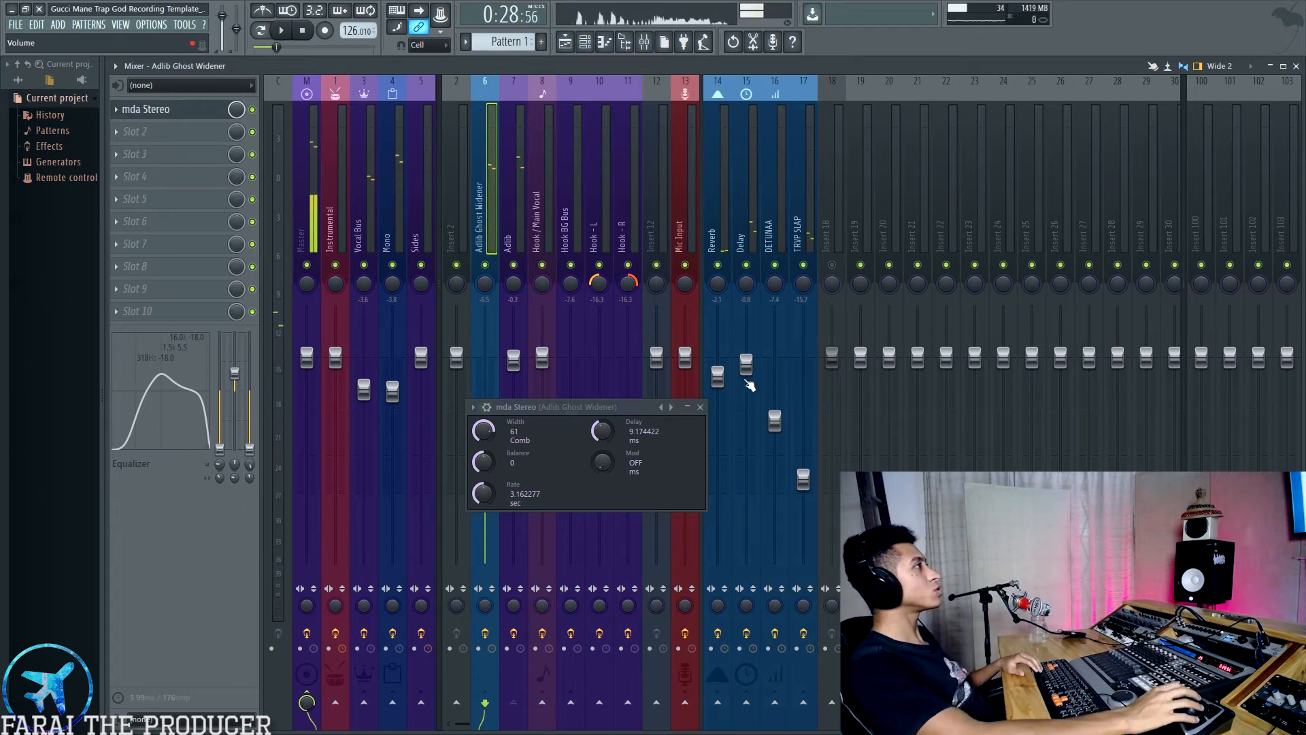
{"action": "left_click", "coordinate": [700, 408]}
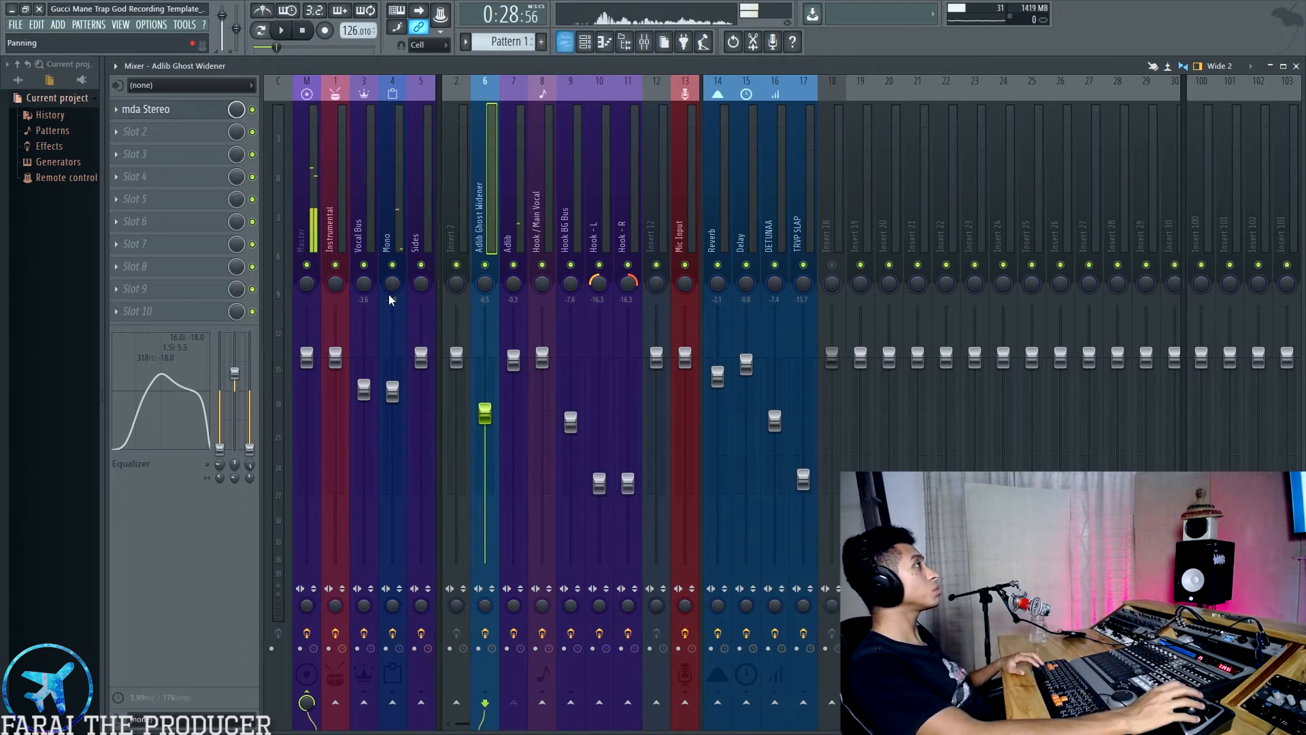
Unmute the Rap Main, Double L, Double R and Instrumental tracks in the playlist and play the full mix while viewing the mixer
{"action": "left_click", "coordinate": [563, 42]}
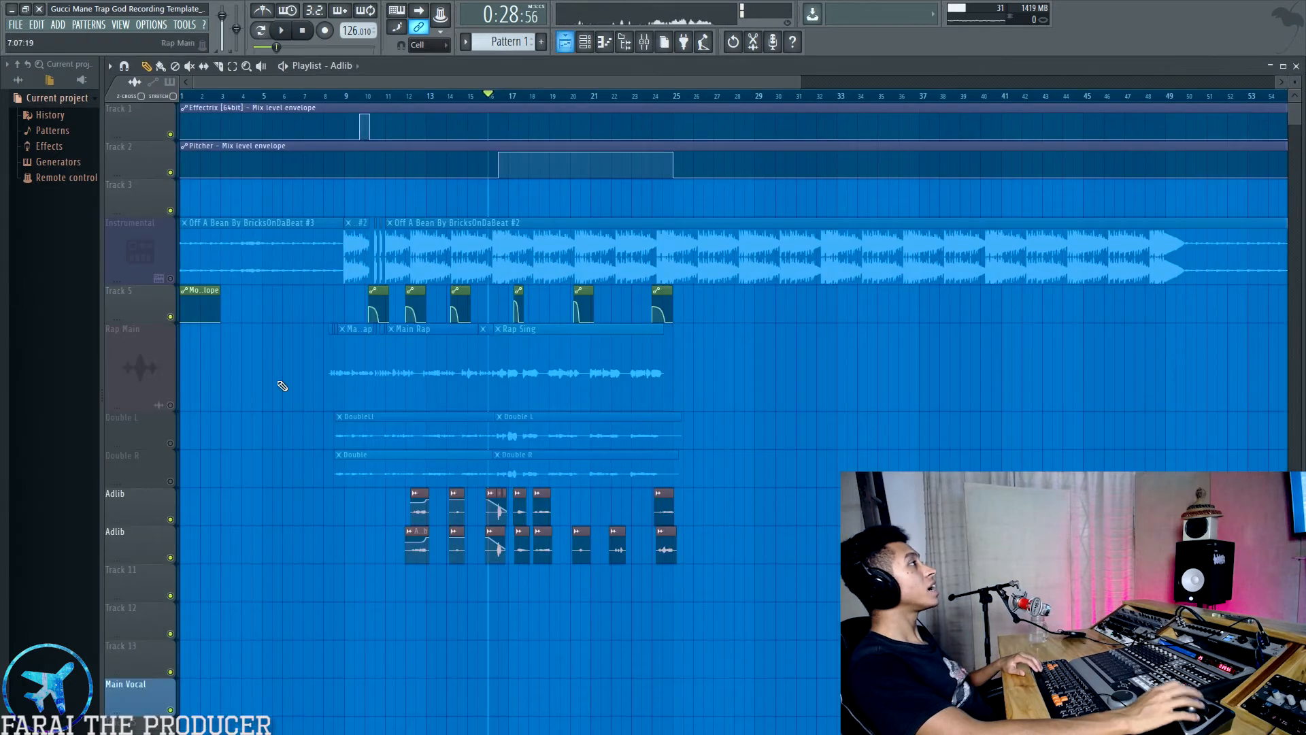
{"action": "left_click", "coordinate": [170, 405]}
{"action": "left_click", "coordinate": [170, 443]}
{"action": "left_click", "coordinate": [171, 481]}
{"action": "key", "text": "space"}
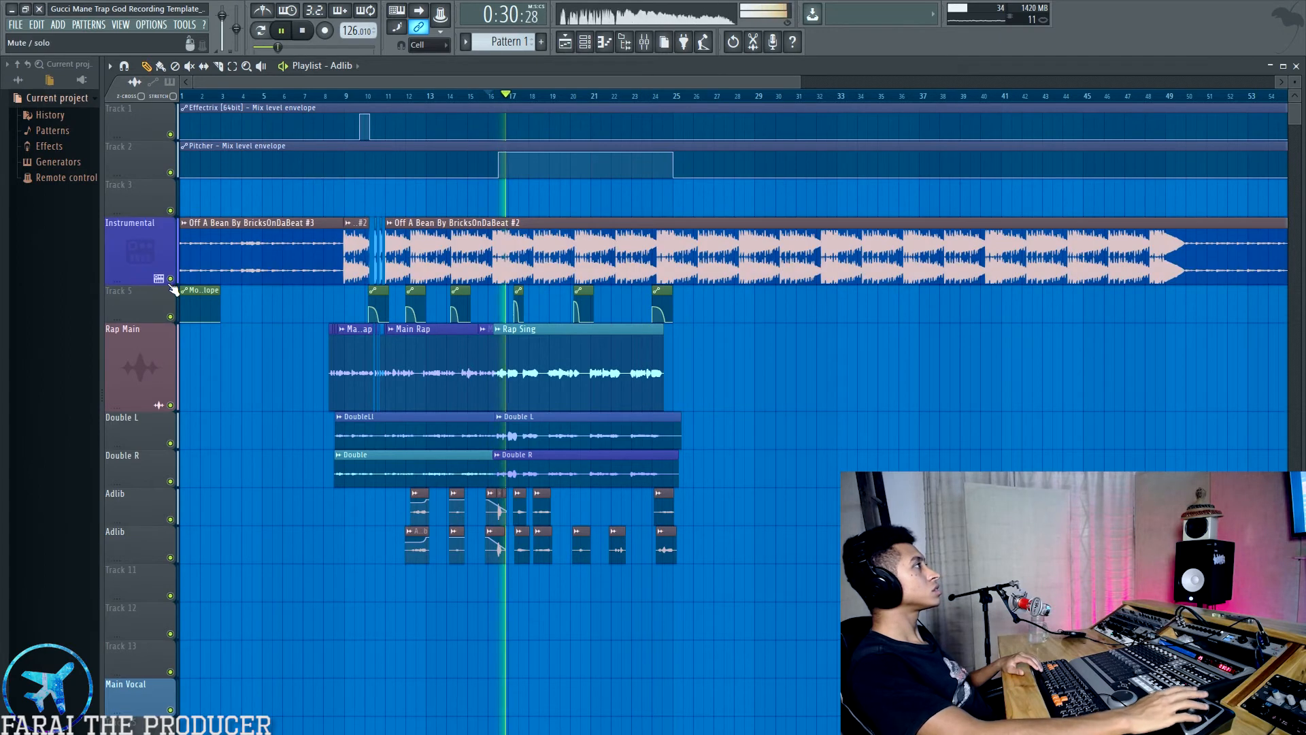
{"action": "key", "text": "F9"}
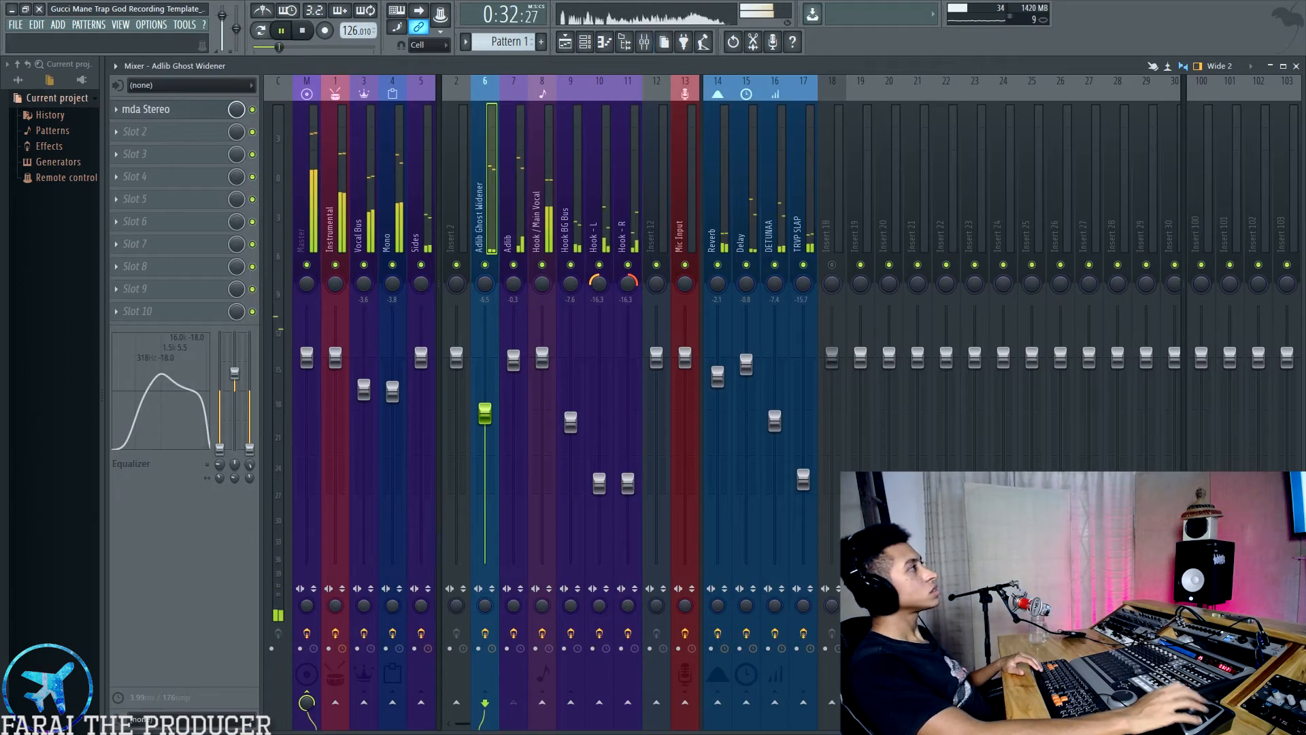
View the effect chains of the Instrumental and Mono mixer channels during playback and stop the song
{"action": "left_click", "coordinate": [338, 185]}
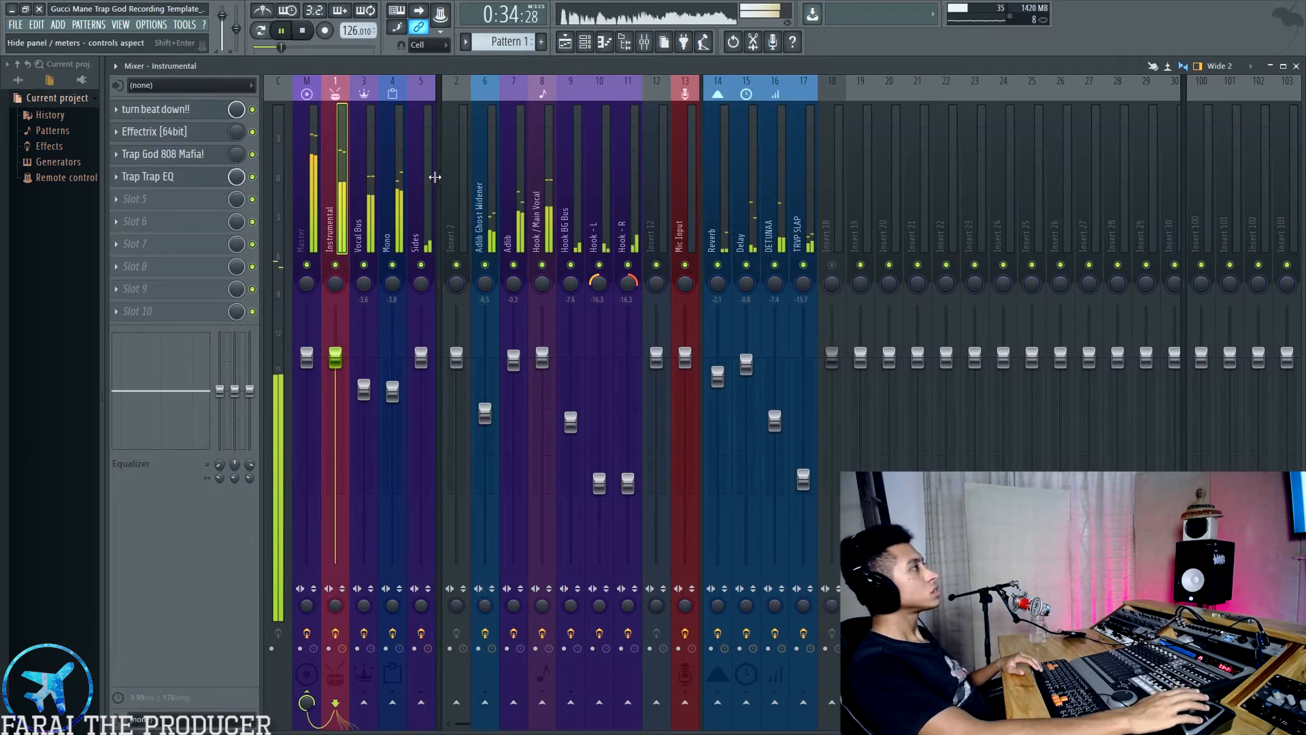
{"action": "left_click", "coordinate": [391, 435]}
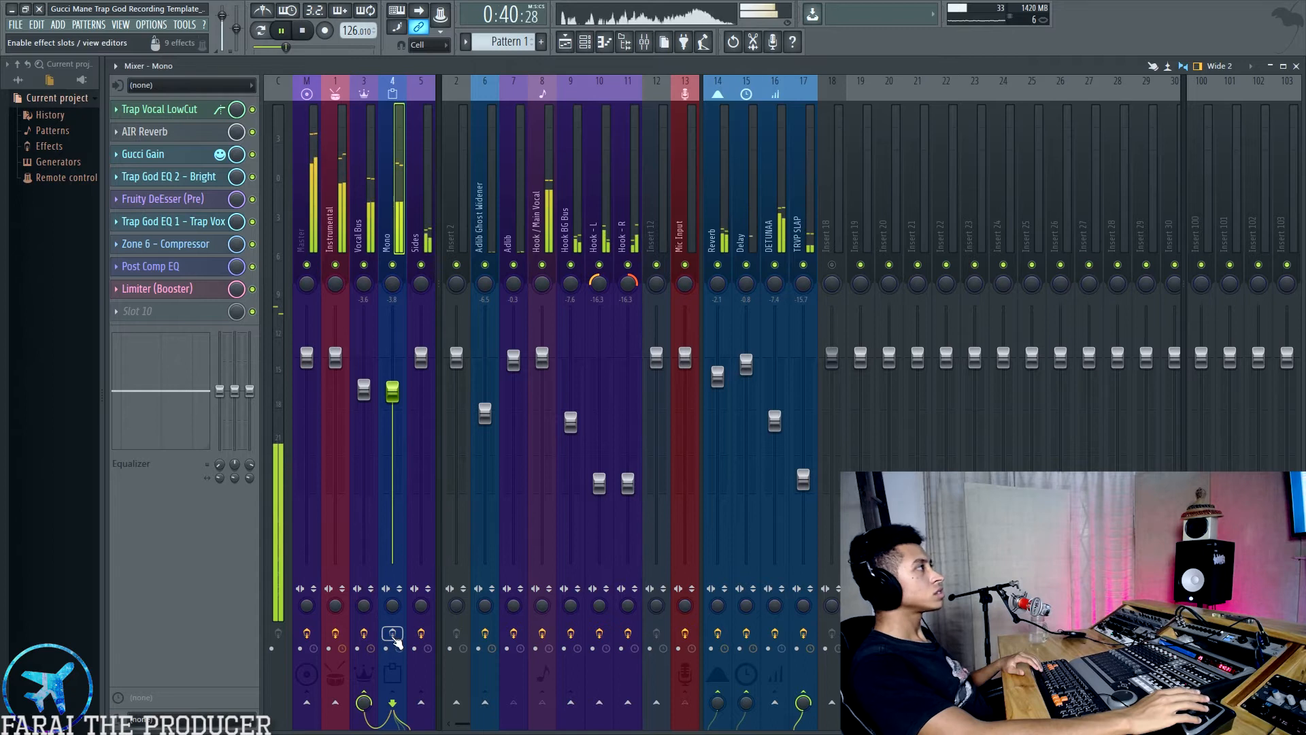
{"action": "key", "text": "space"}
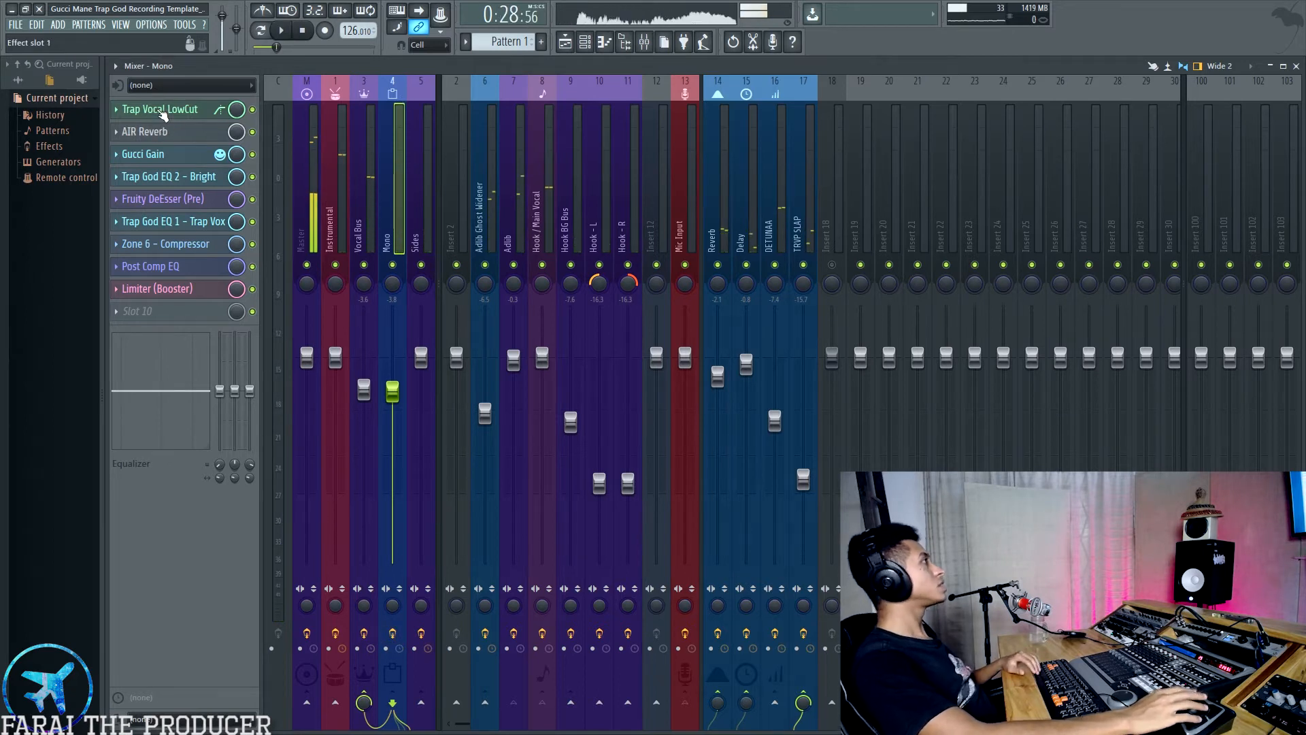
Examine the Trap Vocal LowCut and AIR Reverb settings on the Mono channel and close both effect windows
{"action": "left_click", "coordinate": [162, 114]}
{"action": "left_click_drag", "start_coordinate": [536, 289], "coordinate": [618, 83]}
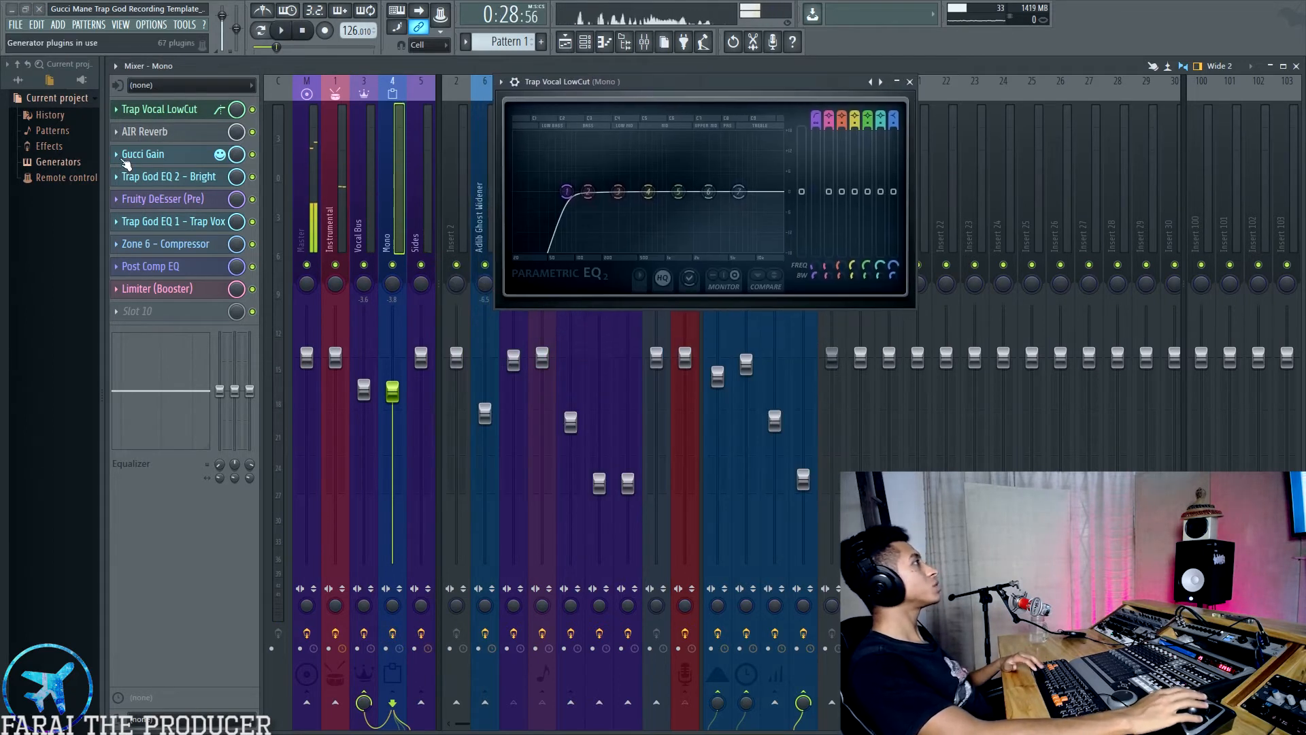
{"action": "left_click", "coordinate": [144, 131]}
{"action": "left_click_drag", "start_coordinate": [563, 252], "coordinate": [678, 324]}
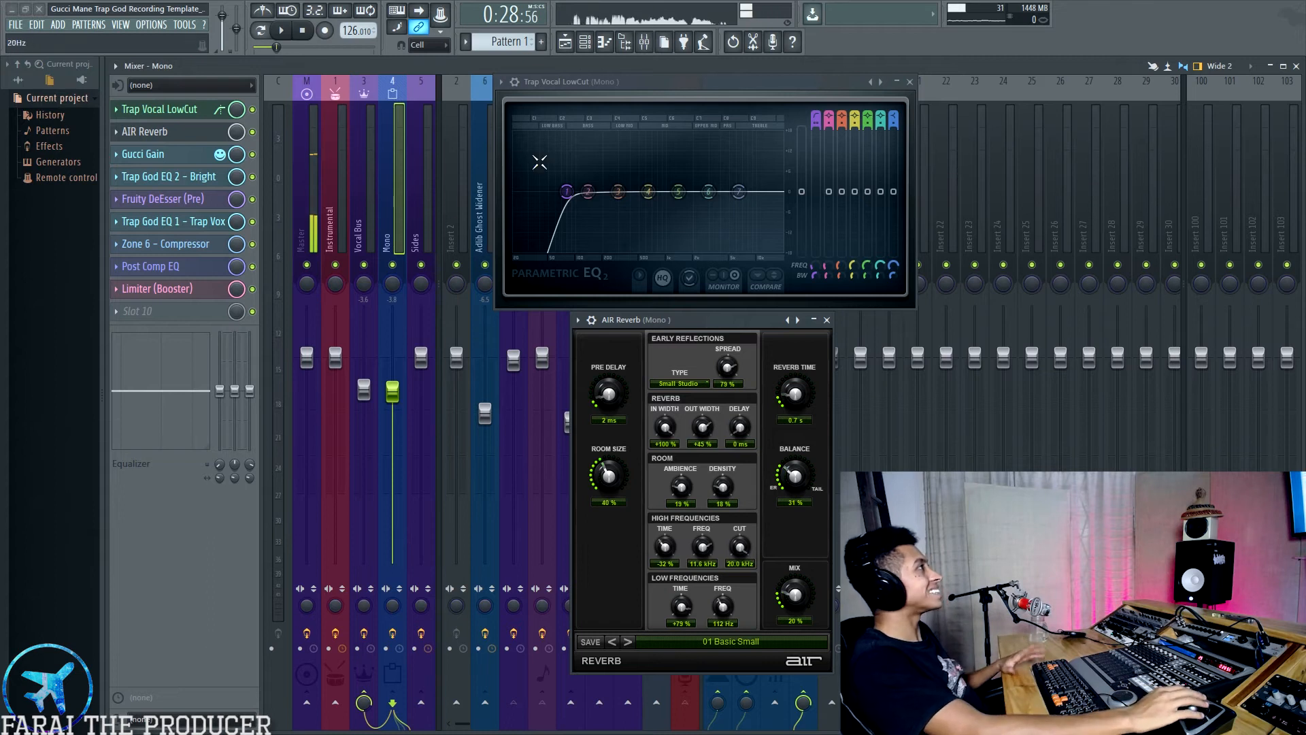
{"action": "left_click", "coordinate": [827, 320]}
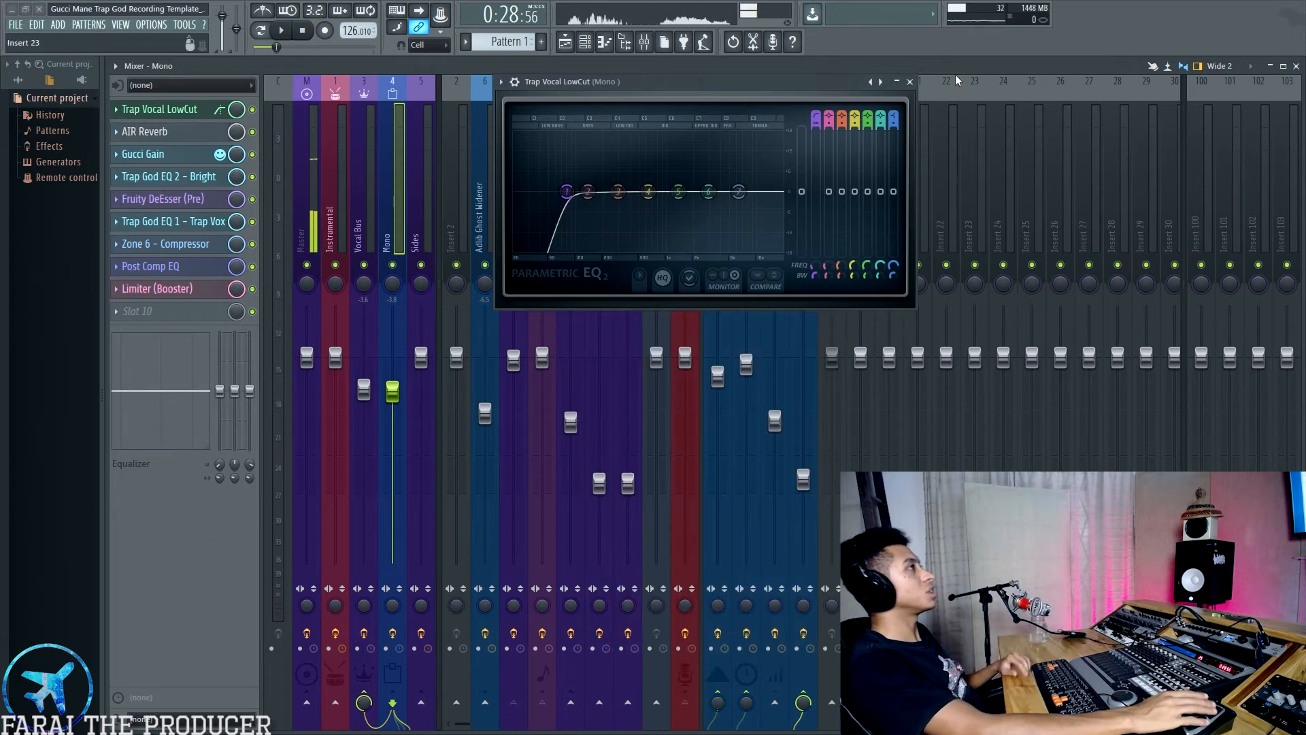
{"action": "left_click", "coordinate": [910, 82]}
Examine the Gucci Gain and Trap God EQ 2 - Bright settings on the Mono channel, placing their windows together
{"action": "left_click", "coordinate": [143, 153]}
{"action": "left_click_drag", "start_coordinate": [1023, 180], "coordinate": [804, 166]}
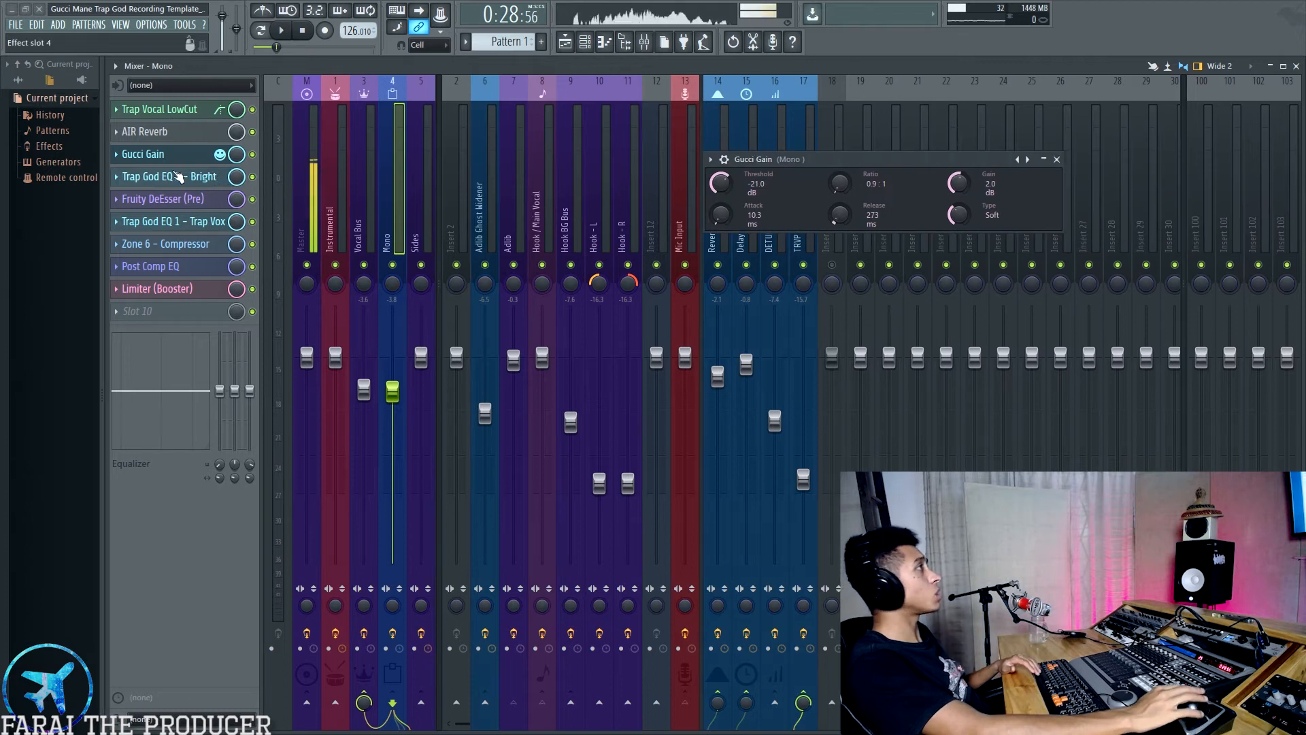
{"action": "left_click", "coordinate": [178, 177]}
{"action": "left_click_drag", "start_coordinate": [1031, 272], "coordinate": [843, 251]}
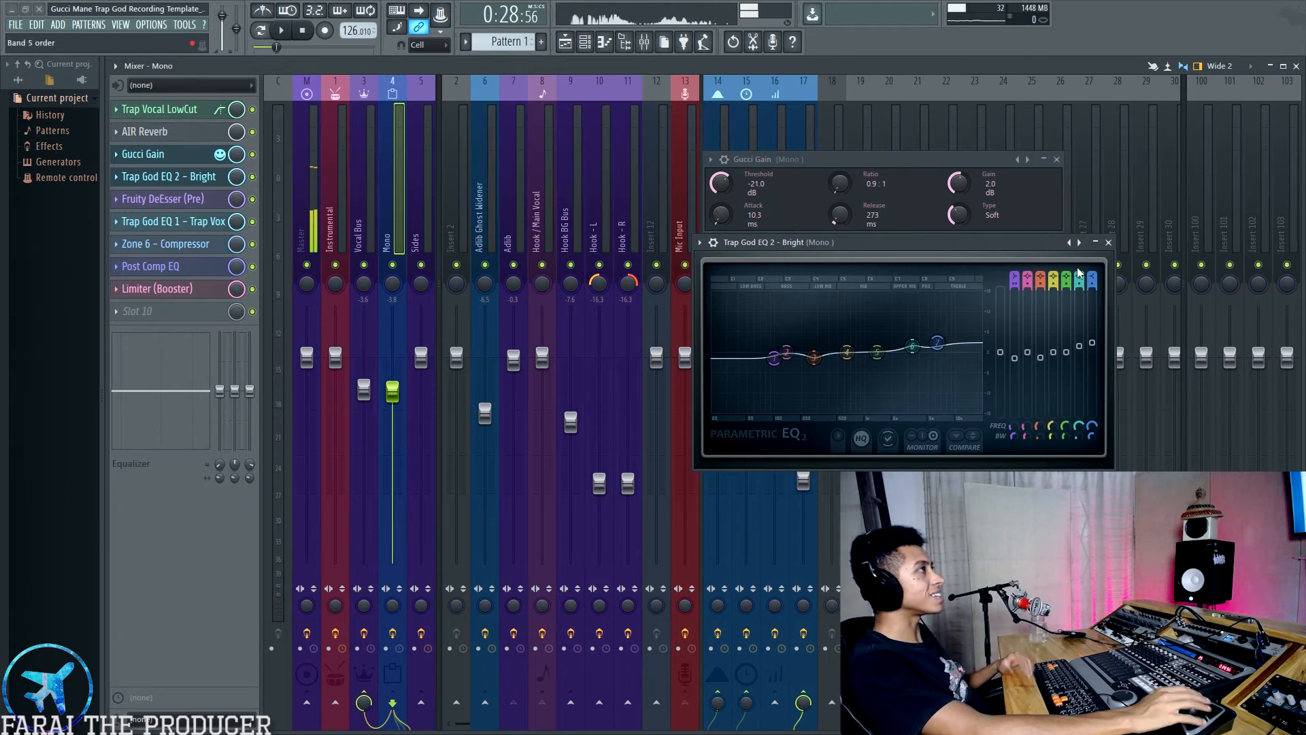
Open Fruity DeEsser (Pre) on the Mono channel, set its window below the EQ and toggle the effect while auditioning the vocal
{"action": "left_click", "coordinate": [199, 204]}
{"action": "left_click_drag", "start_coordinate": [662, 331], "coordinate": [946, 487]}
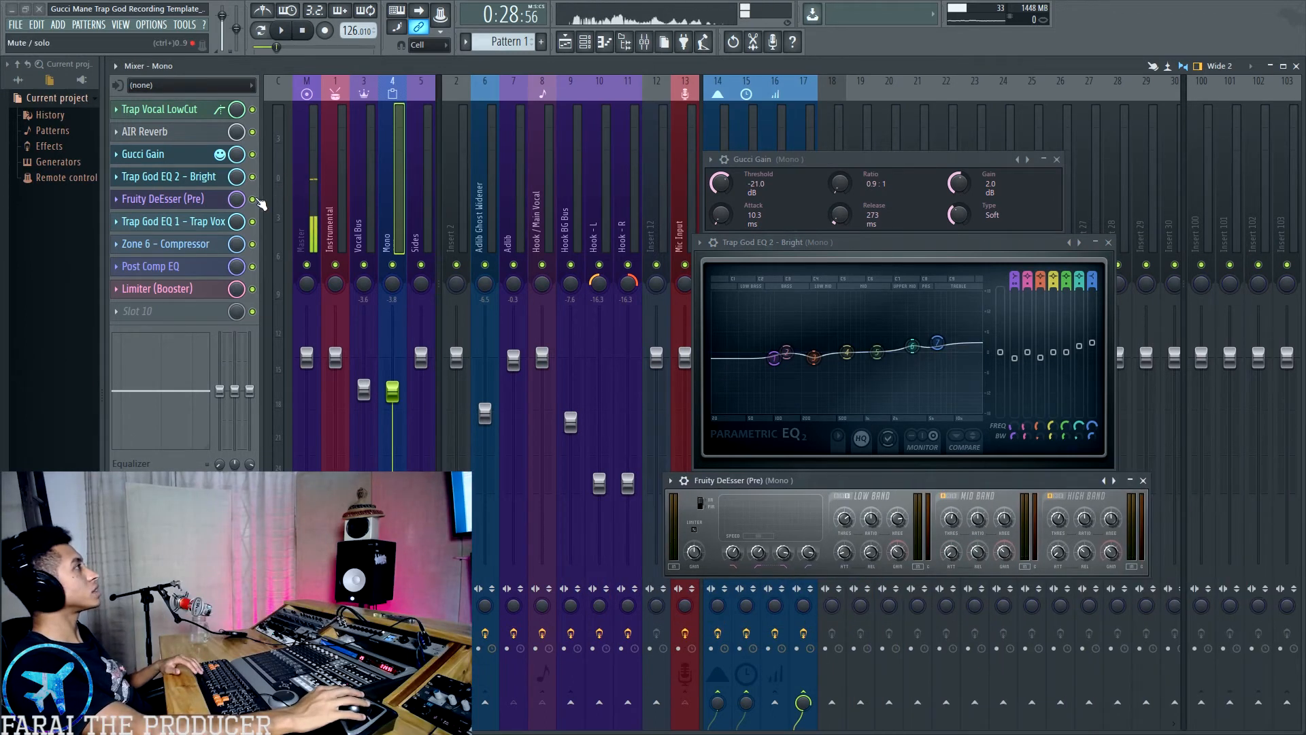
{"action": "left_click", "coordinate": [252, 199]}
{"action": "key", "text": "space"}
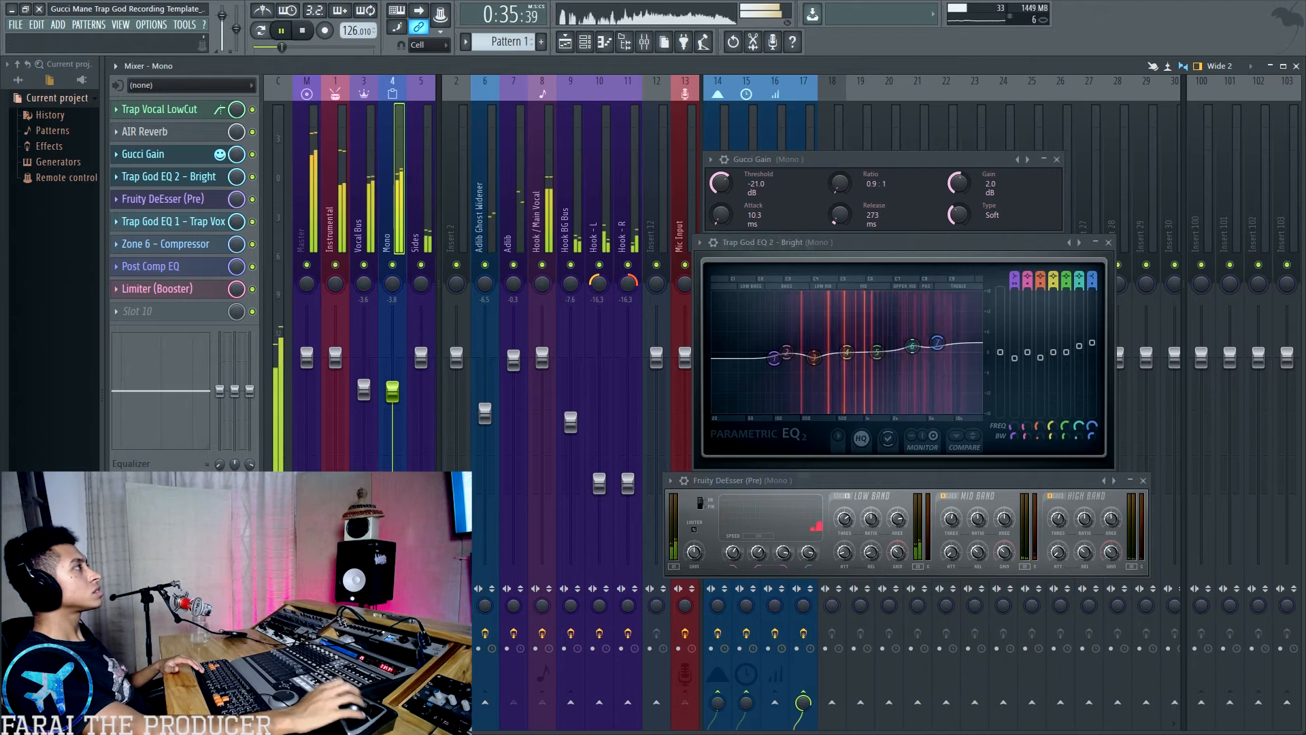
{"action": "key", "text": "space"}
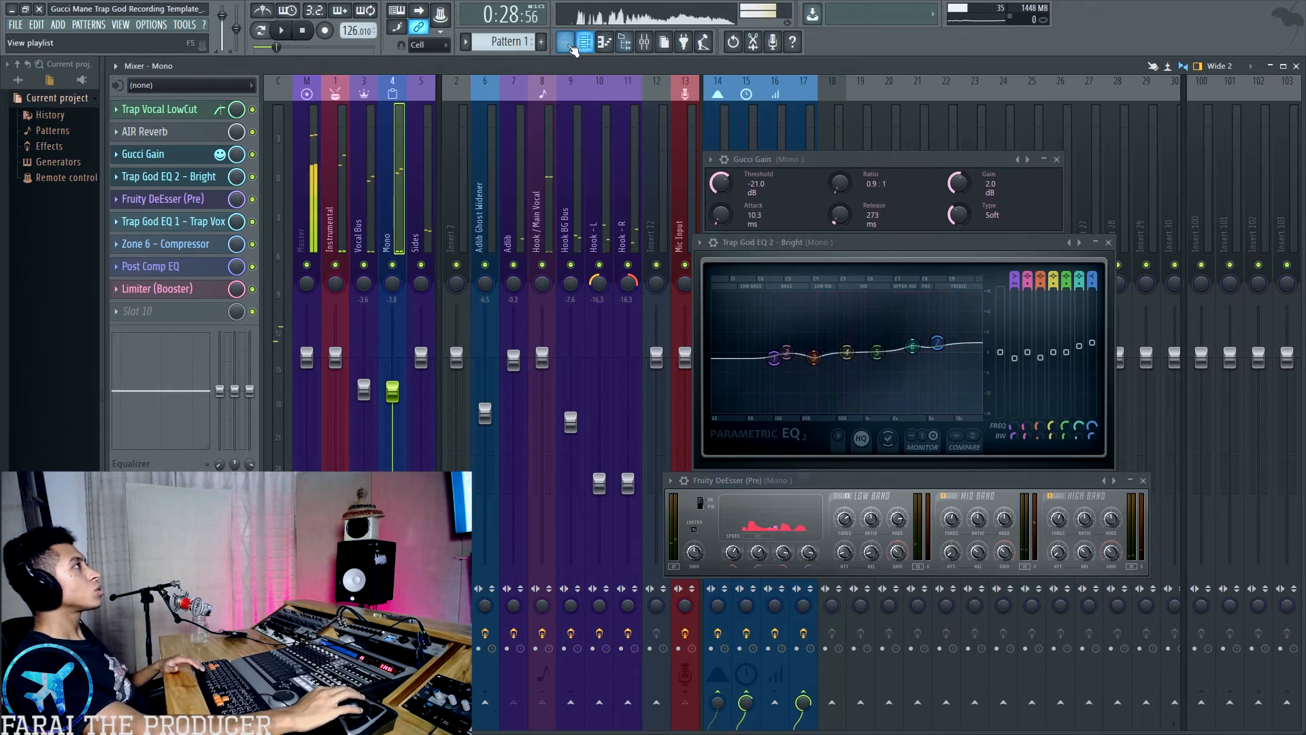
Move the playlist's playback start to bar 19 in the Rap Sing clip and play from there
{"action": "left_click", "coordinate": [632, 45]}
{"action": "left_click", "coordinate": [451, 97]}
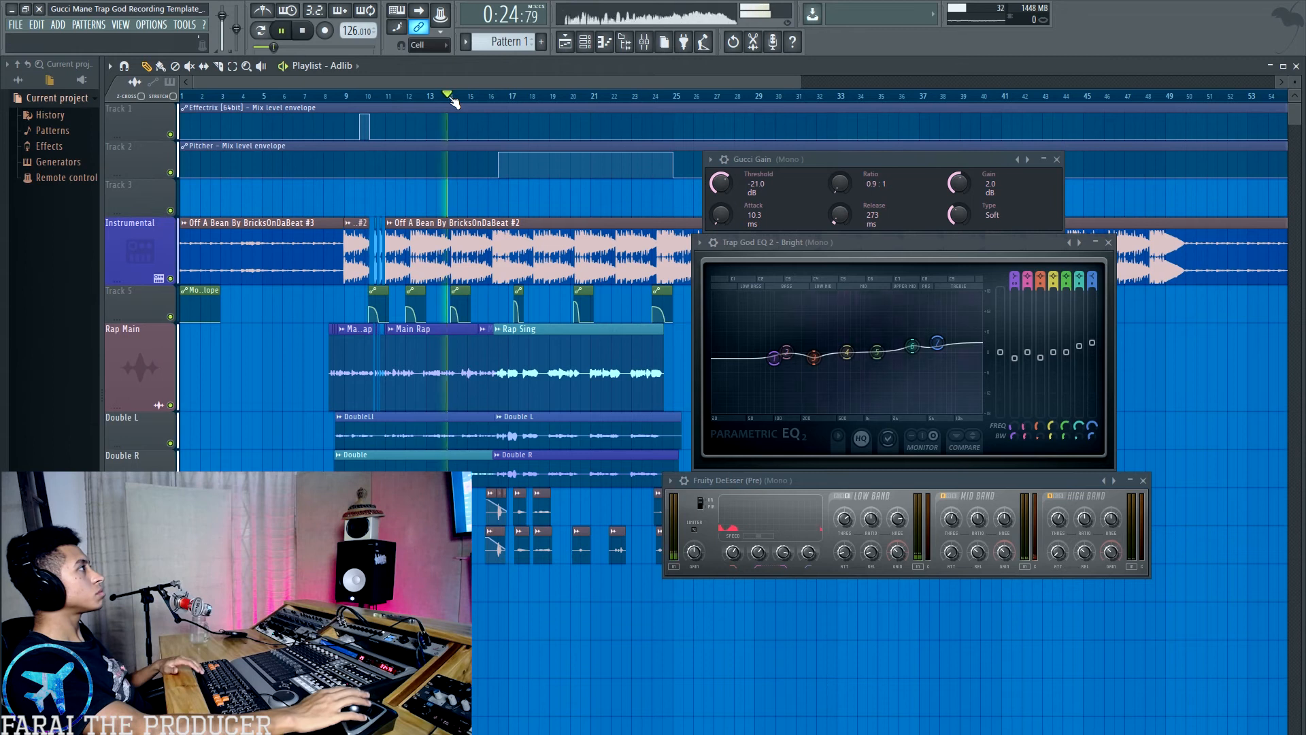
{"action": "scroll", "coordinate": [451, 97], "scroll_direction": "up", "scroll_amount": 3}
{"action": "left_click", "coordinate": [354, 100]}
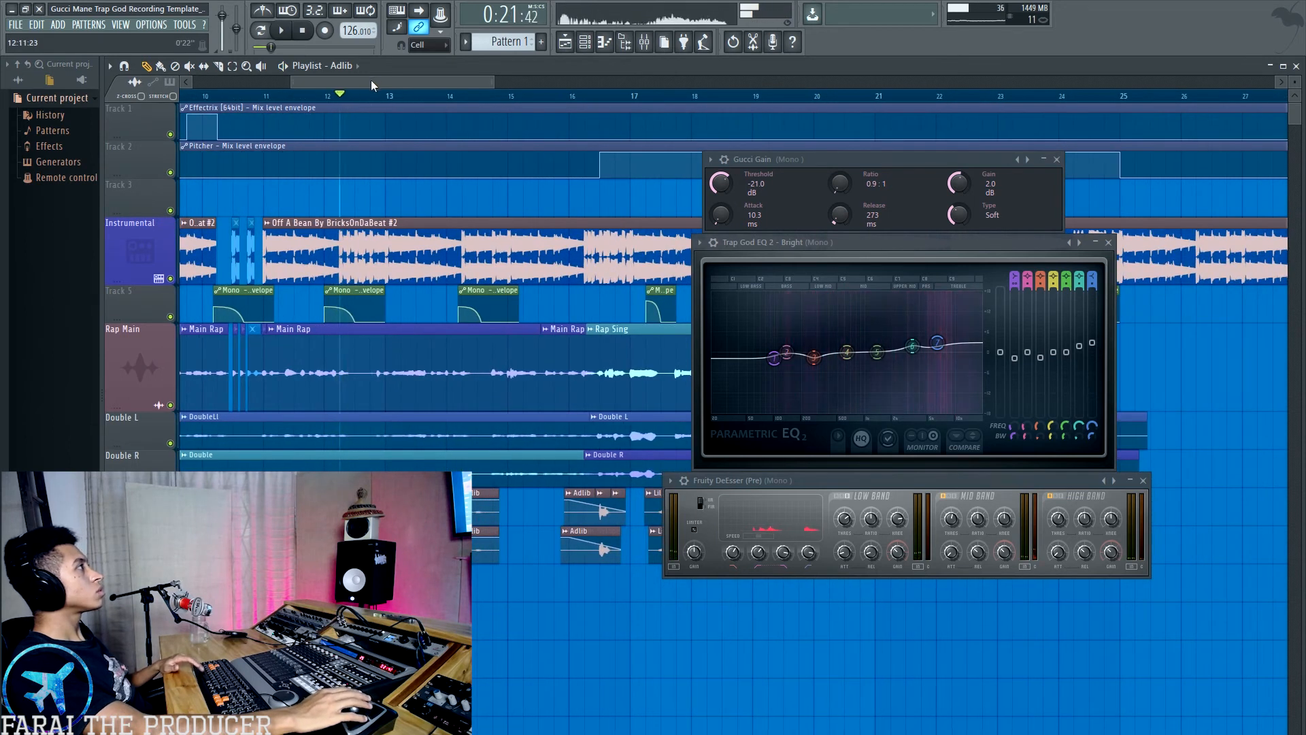
{"action": "left_click_drag", "start_coordinate": [370, 80], "coordinate": [451, 86]}
{"action": "left_click", "coordinate": [362, 99]}
{"action": "key", "text": "space"}
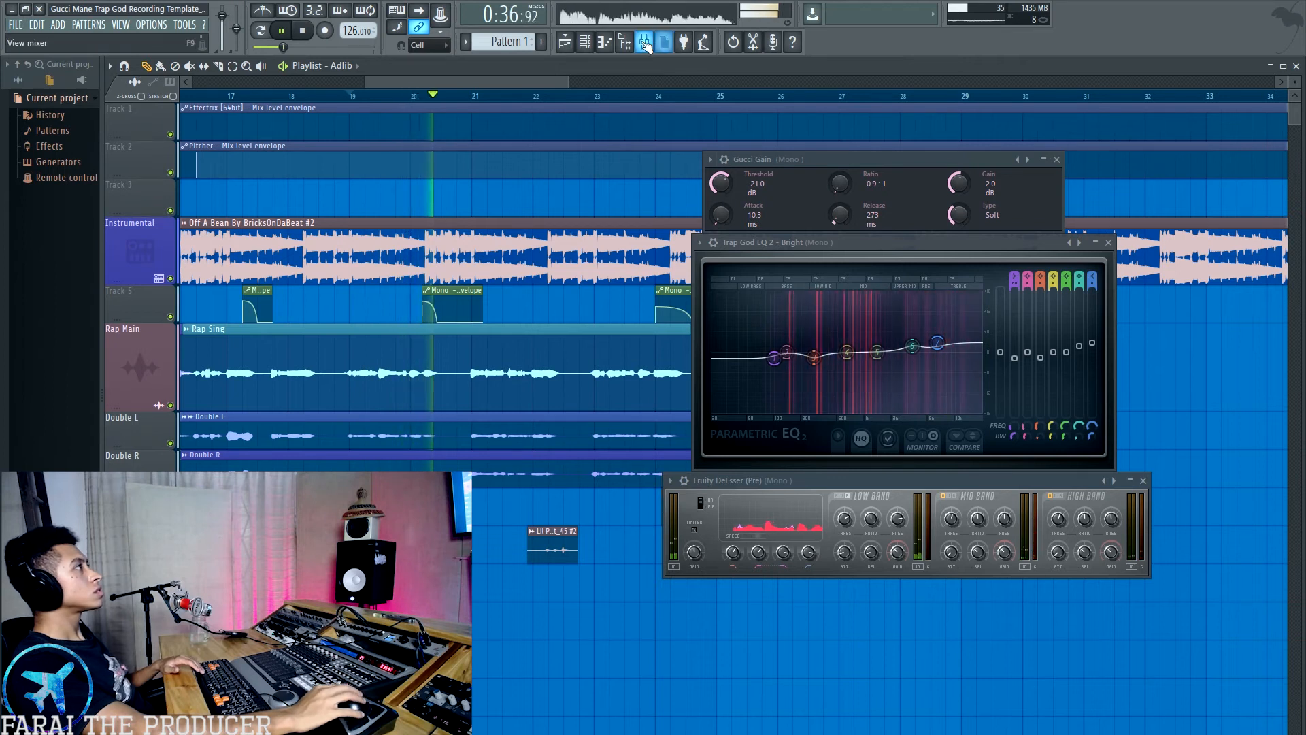
Return to the mixer and play the vocal with the Mono channel's Fruity DeEsser bypassed and enabled to compare
{"action": "key", "text": "space"}
{"action": "key", "text": "F9"}
{"action": "key", "text": "space"}
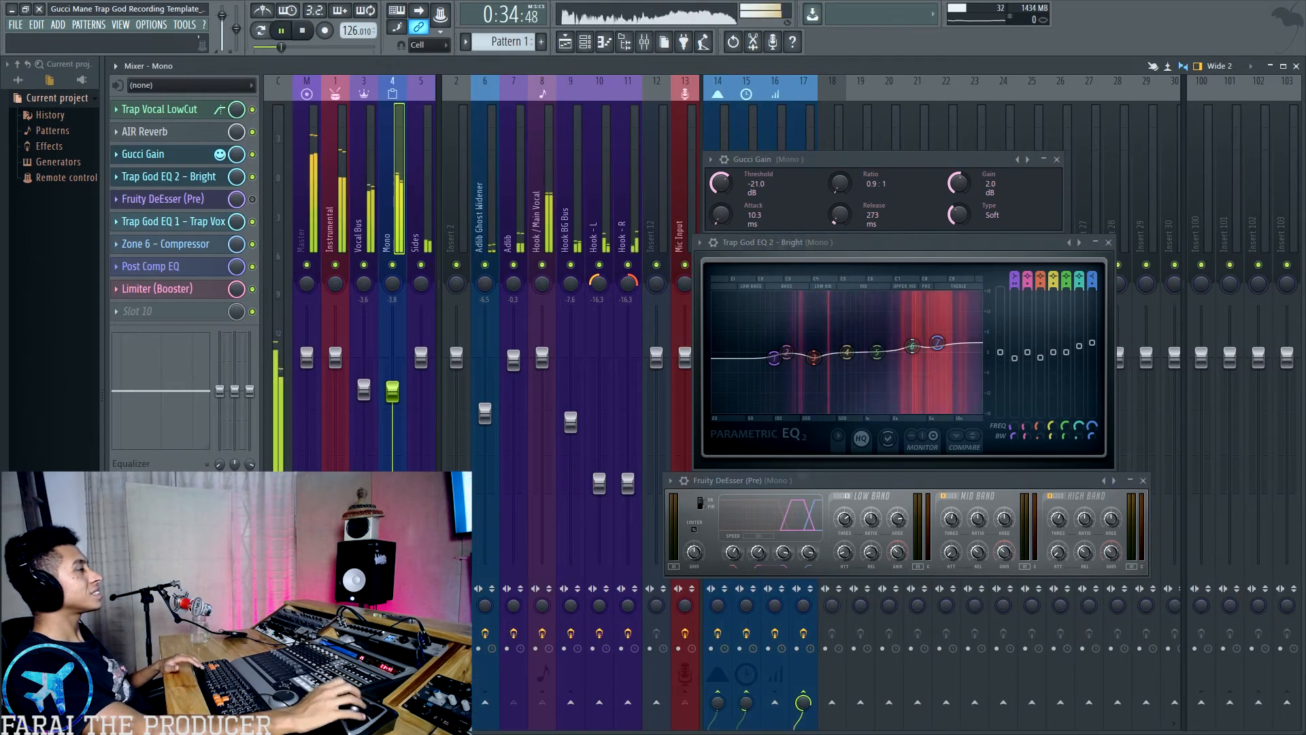
{"action": "key", "text": "space"}
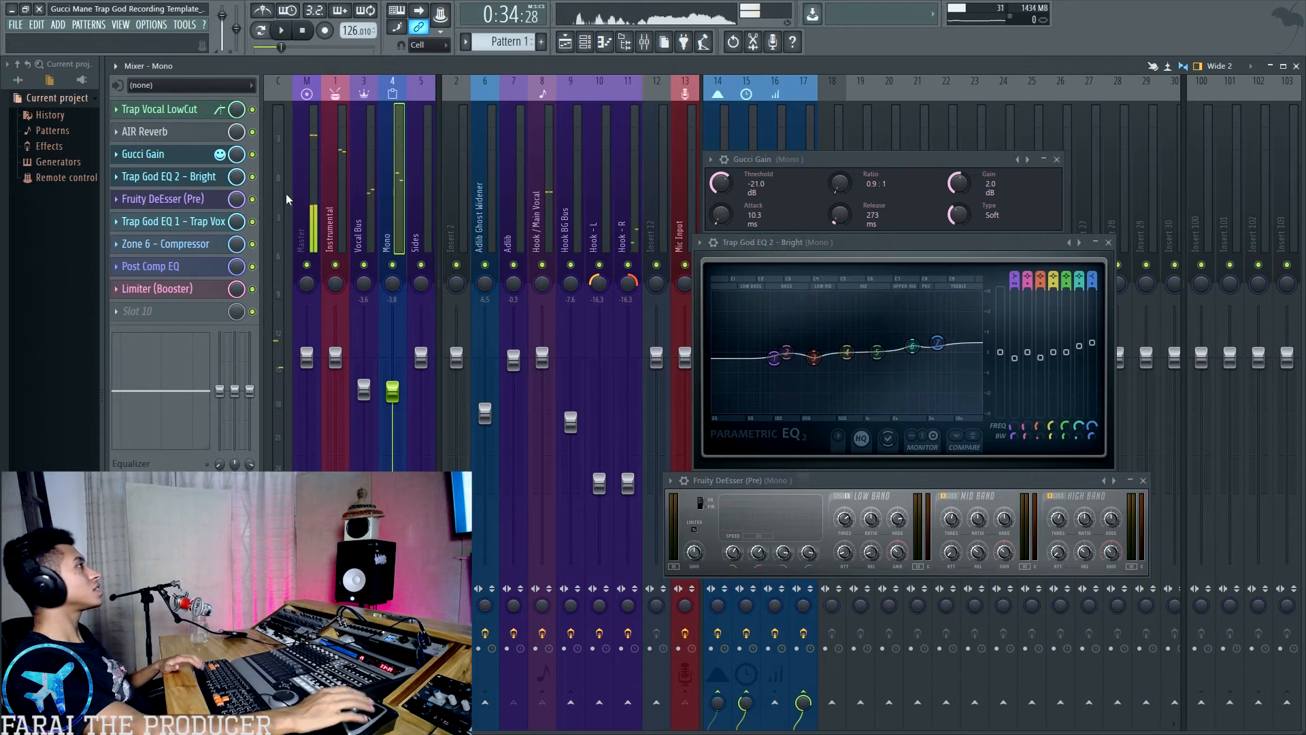
Examine Trap God EQ 1 - Trap Vox on the Mono channel and close all the open effect windows
{"action": "left_click", "coordinate": [174, 221]}
{"action": "left_click_drag", "start_coordinate": [711, 331], "coordinate": [413, 242]}
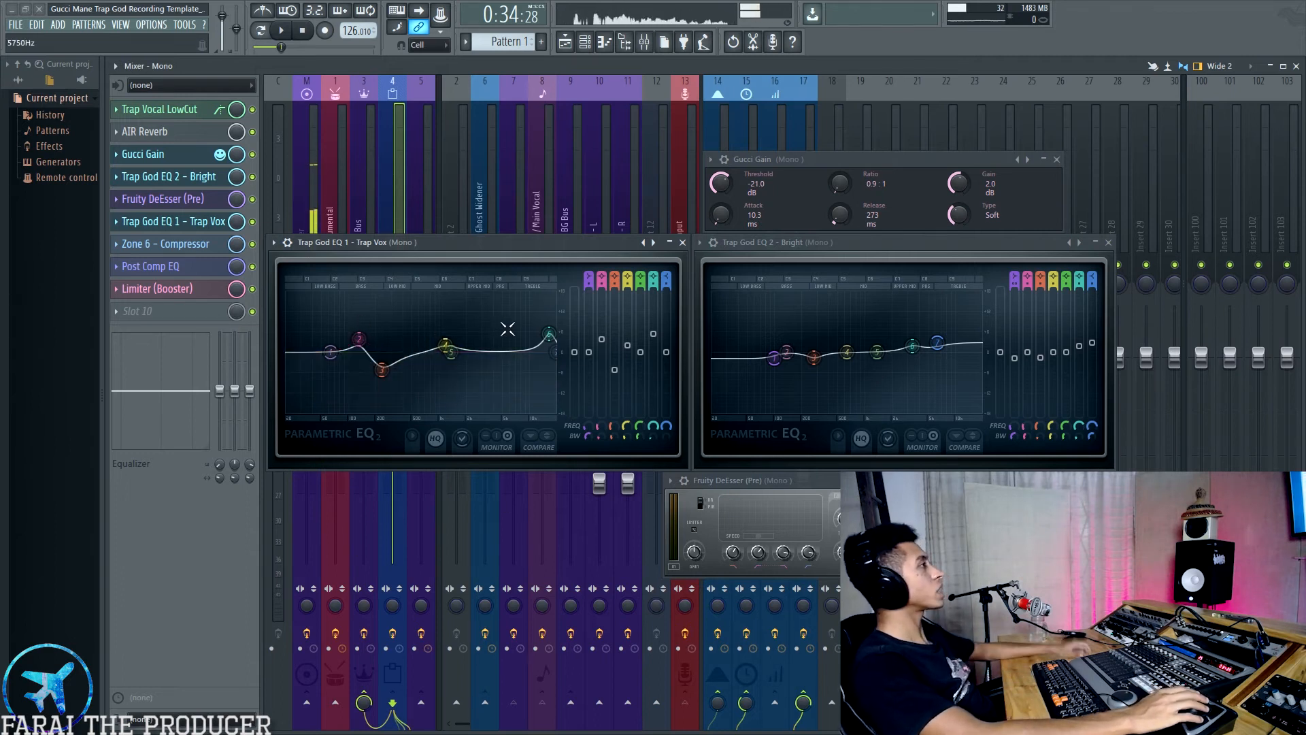
{"action": "left_click", "coordinate": [682, 243]}
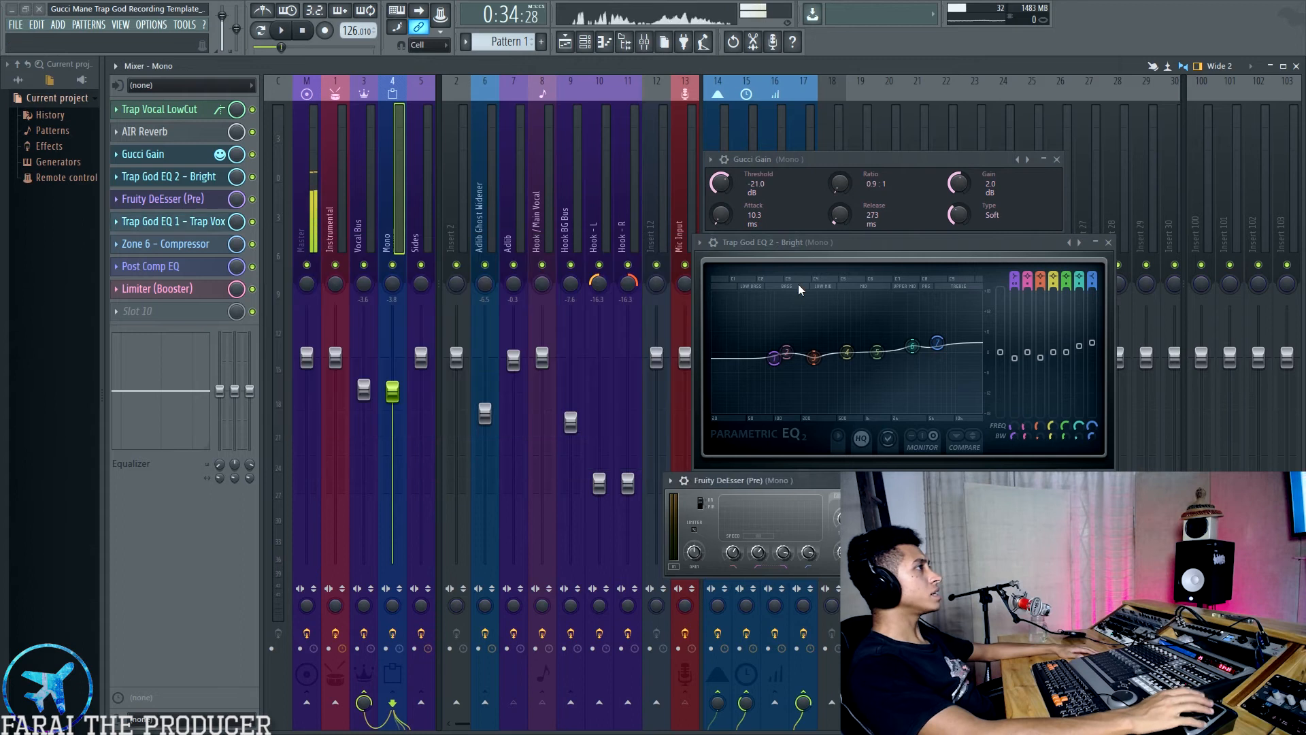
{"action": "left_click", "coordinate": [911, 480]}
{"action": "left_click", "coordinate": [1108, 243]}
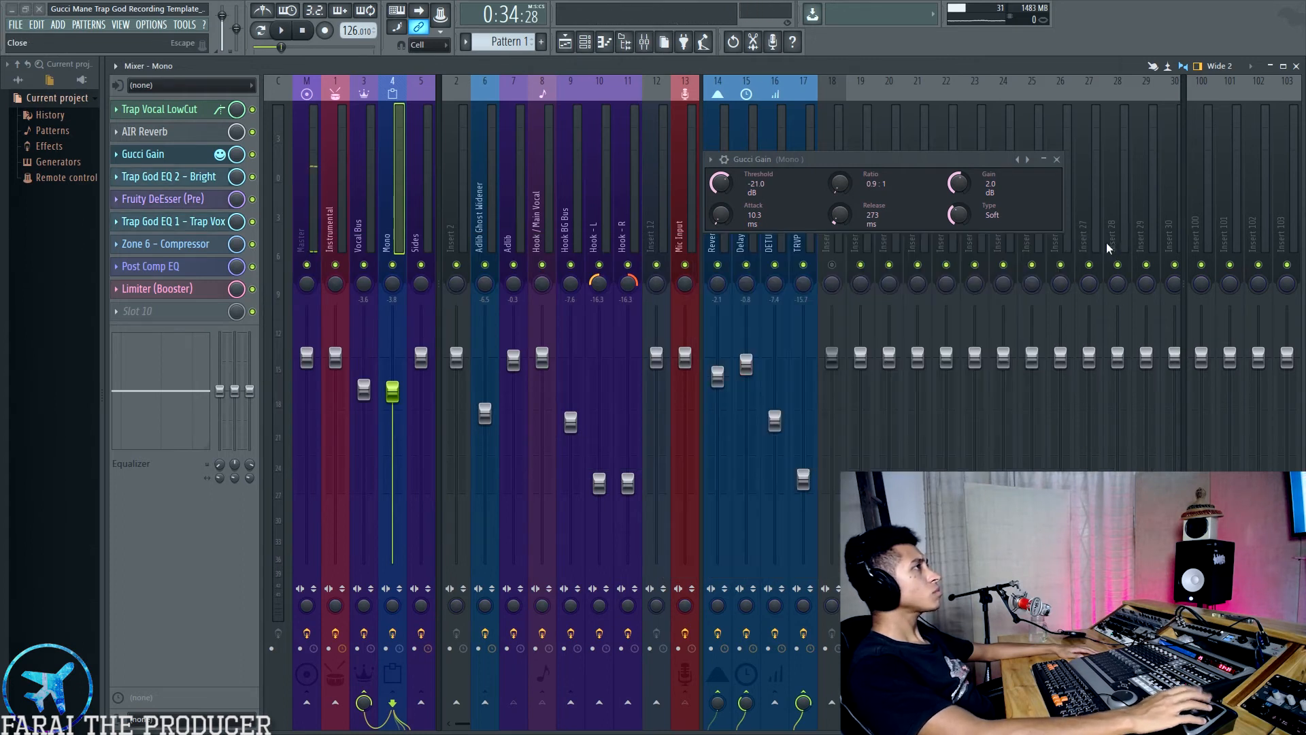
{"action": "left_click", "coordinate": [1056, 160]}
Examine the Zone 6 - Compressor and Post Comp EQ settings on the Mono channel and close the Post Comp EQ
{"action": "left_click", "coordinate": [166, 249]}
{"action": "left_click_drag", "start_coordinate": [611, 299], "coordinate": [798, 146]}
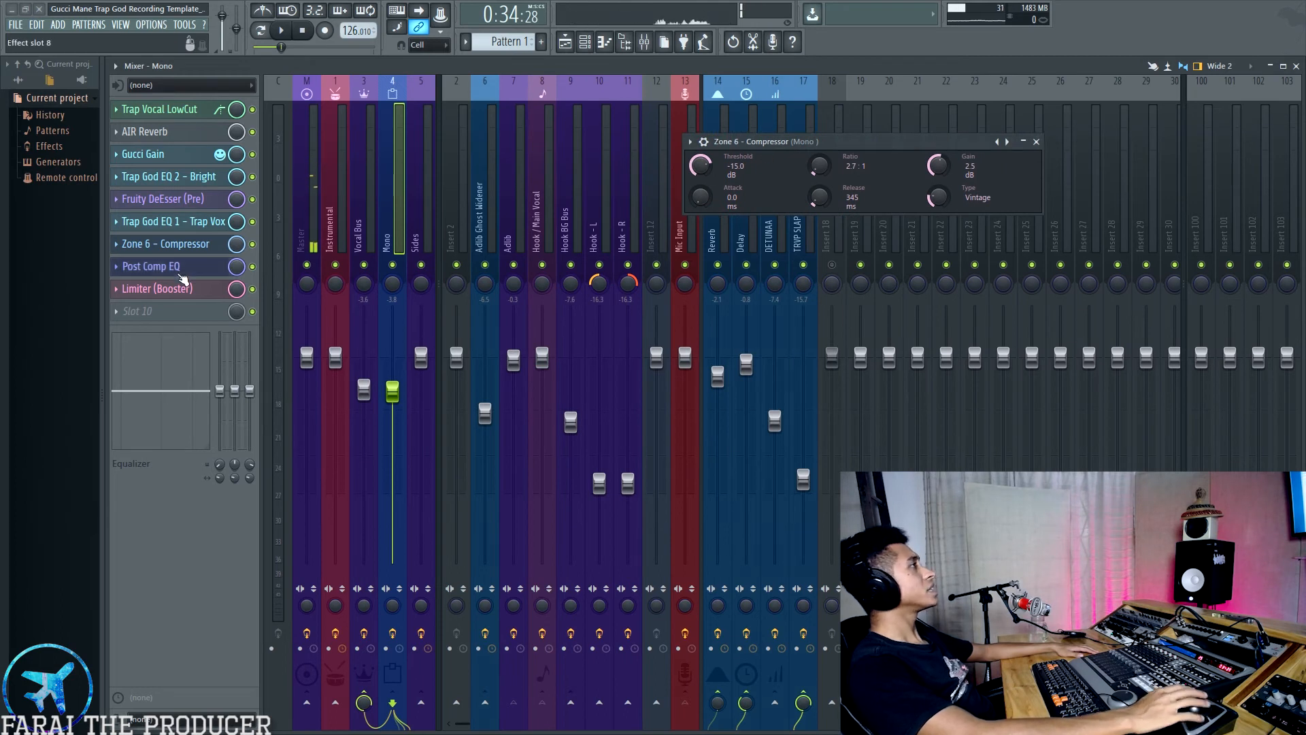
{"action": "left_click", "coordinate": [181, 272]}
{"action": "left_click_drag", "start_coordinate": [427, 205], "coordinate": [848, 231]}
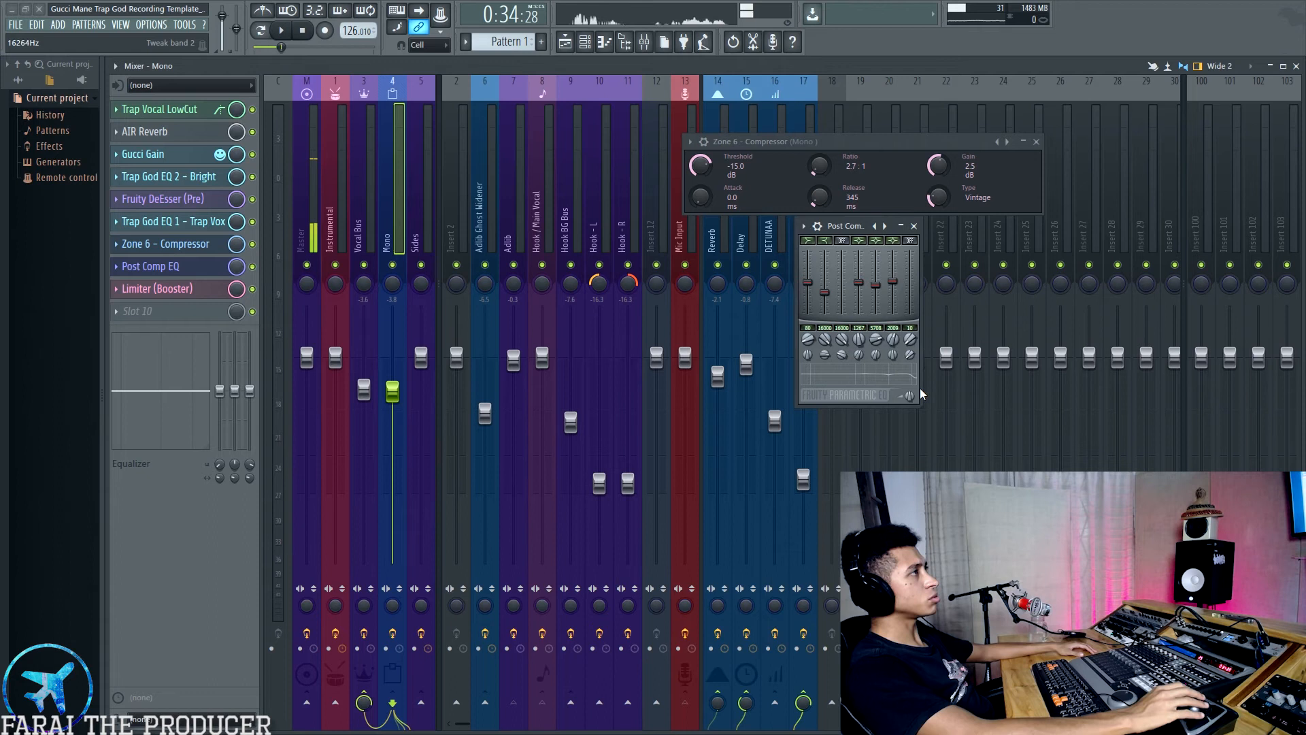
{"action": "left_click", "coordinate": [914, 226]}
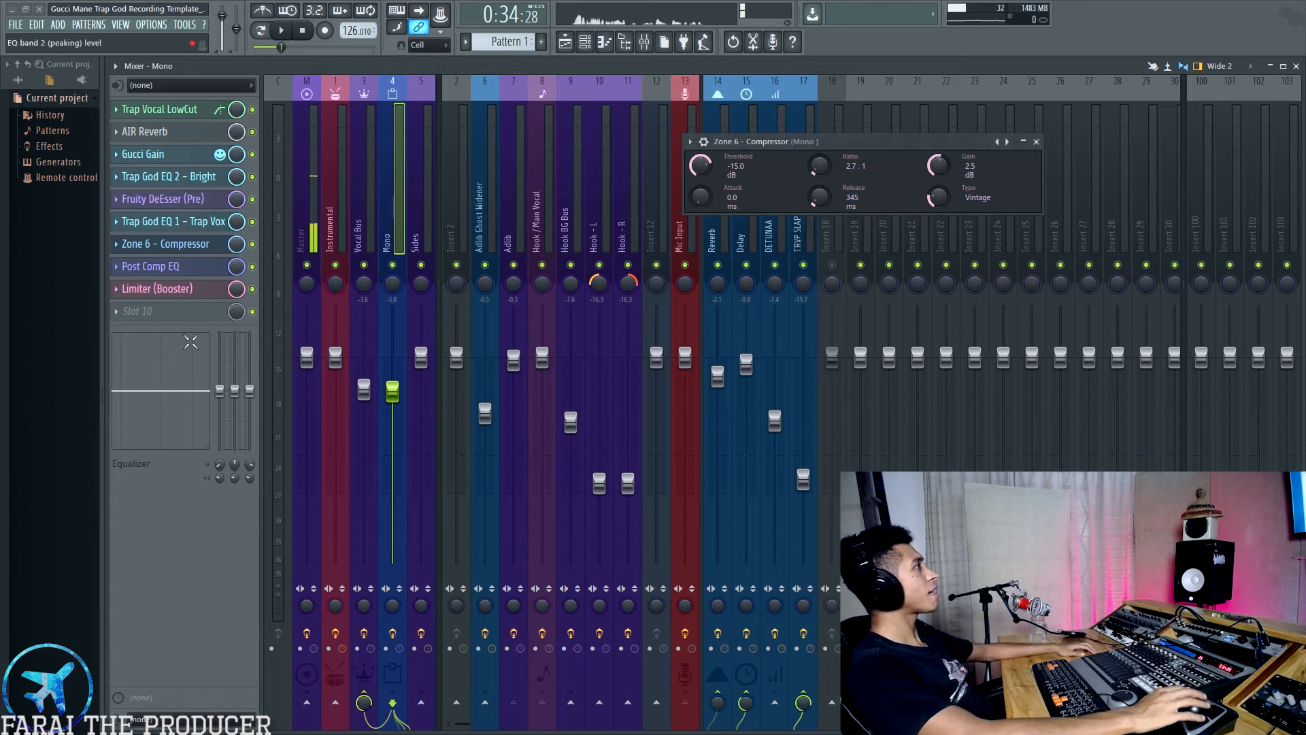
Examine the Limiter (Booster) on the Mono channel during playback and close the limiter and compressor windows
{"action": "left_click", "coordinate": [160, 291]}
{"action": "left_click_drag", "start_coordinate": [740, 315], "coordinate": [925, 241]}
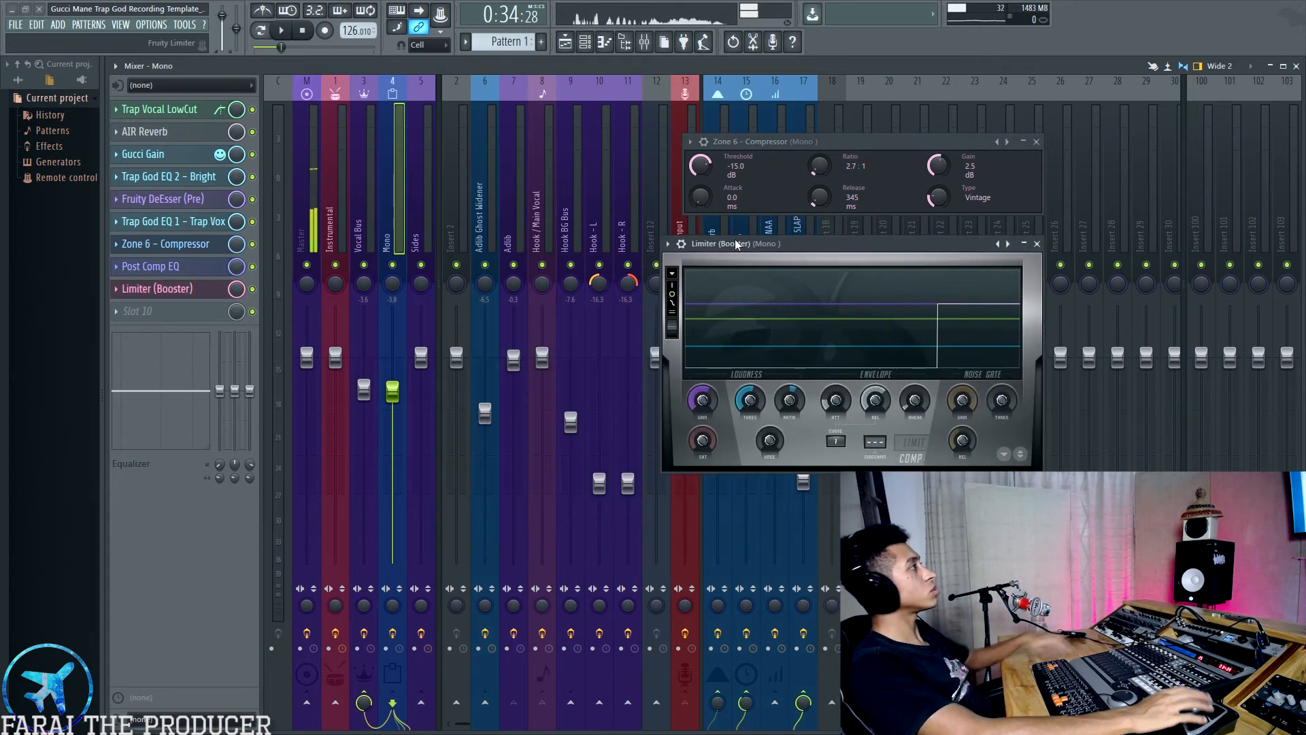
{"action": "key", "text": "space"}
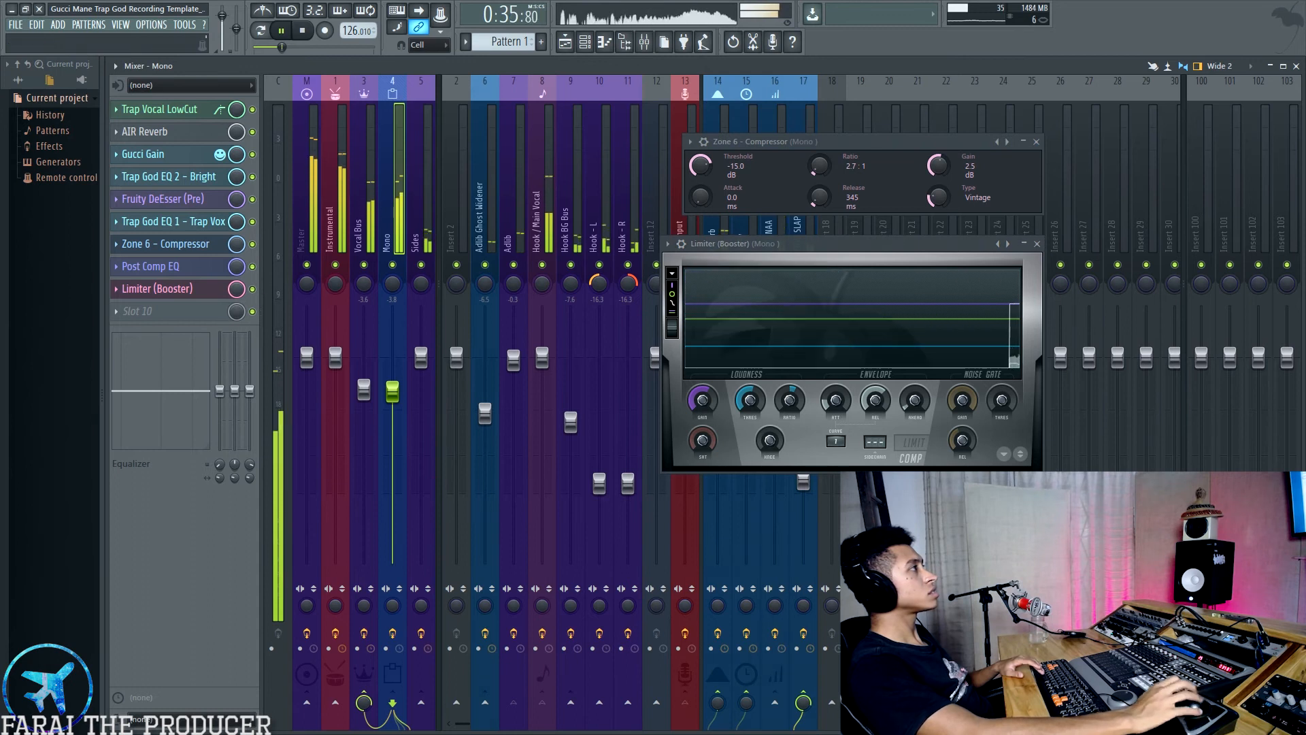
{"action": "key", "text": "space"}
{"action": "left_click_drag", "start_coordinate": [863, 248], "coordinate": [884, 236]}
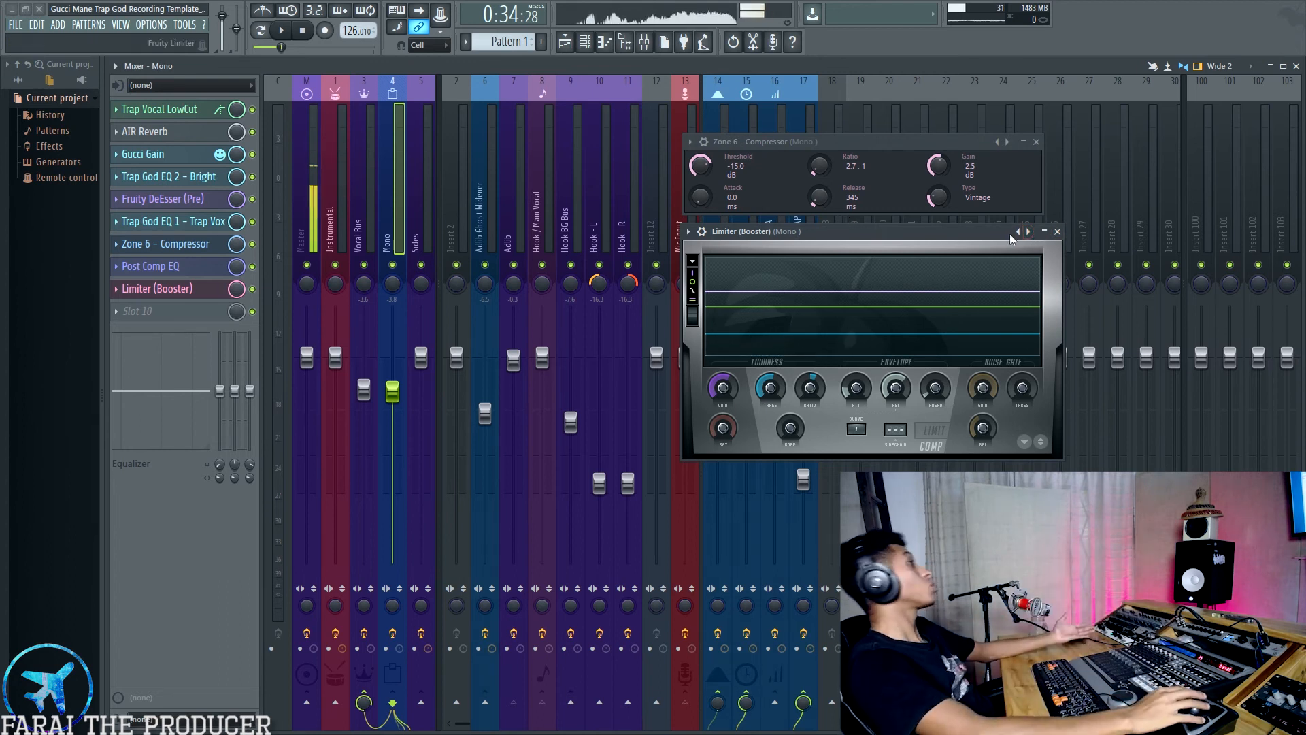
{"action": "left_click", "coordinate": [1057, 232]}
{"action": "left_click", "coordinate": [1036, 142]}
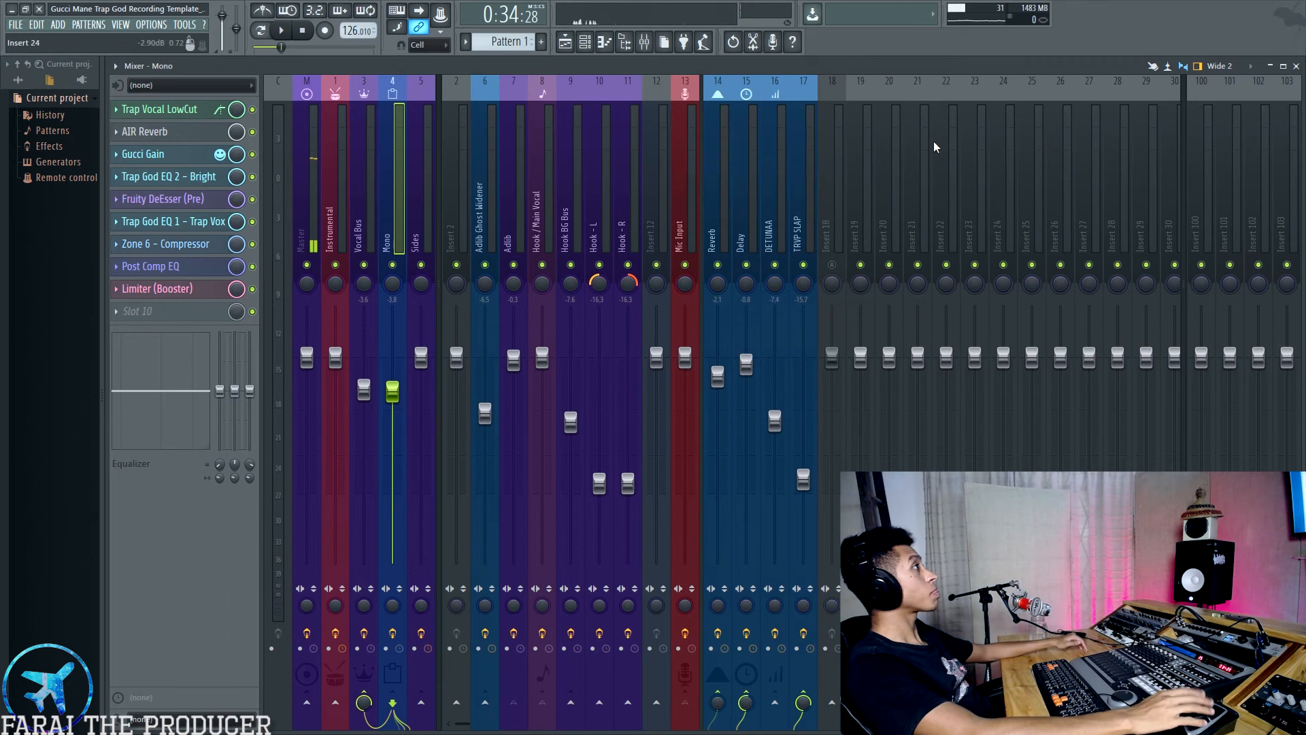
View the Vocal Bus effect chain and the full playlist arrangement, and play the first verse while watching the mixer
{"action": "left_click", "coordinate": [374, 193]}
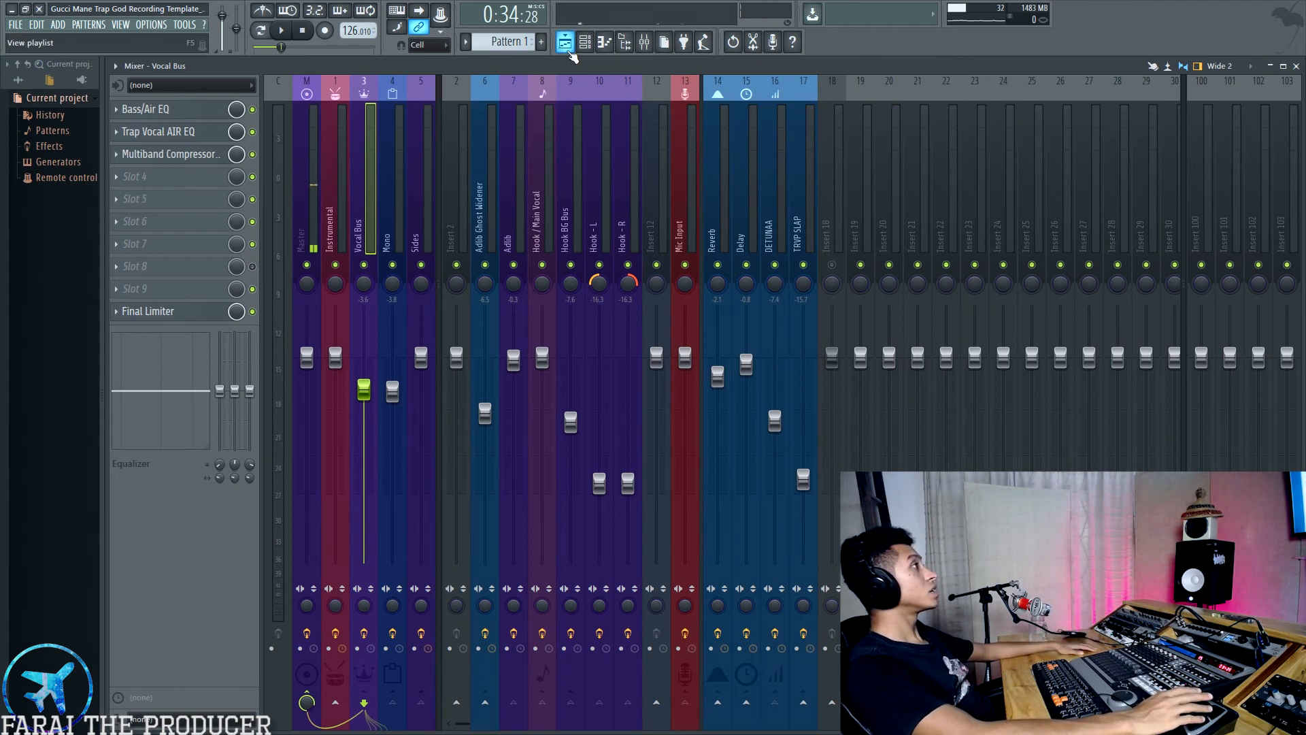
{"action": "left_click", "coordinate": [569, 51]}
{"action": "scroll", "coordinate": [502, 101], "scroll_direction": "down", "scroll_amount": 5}
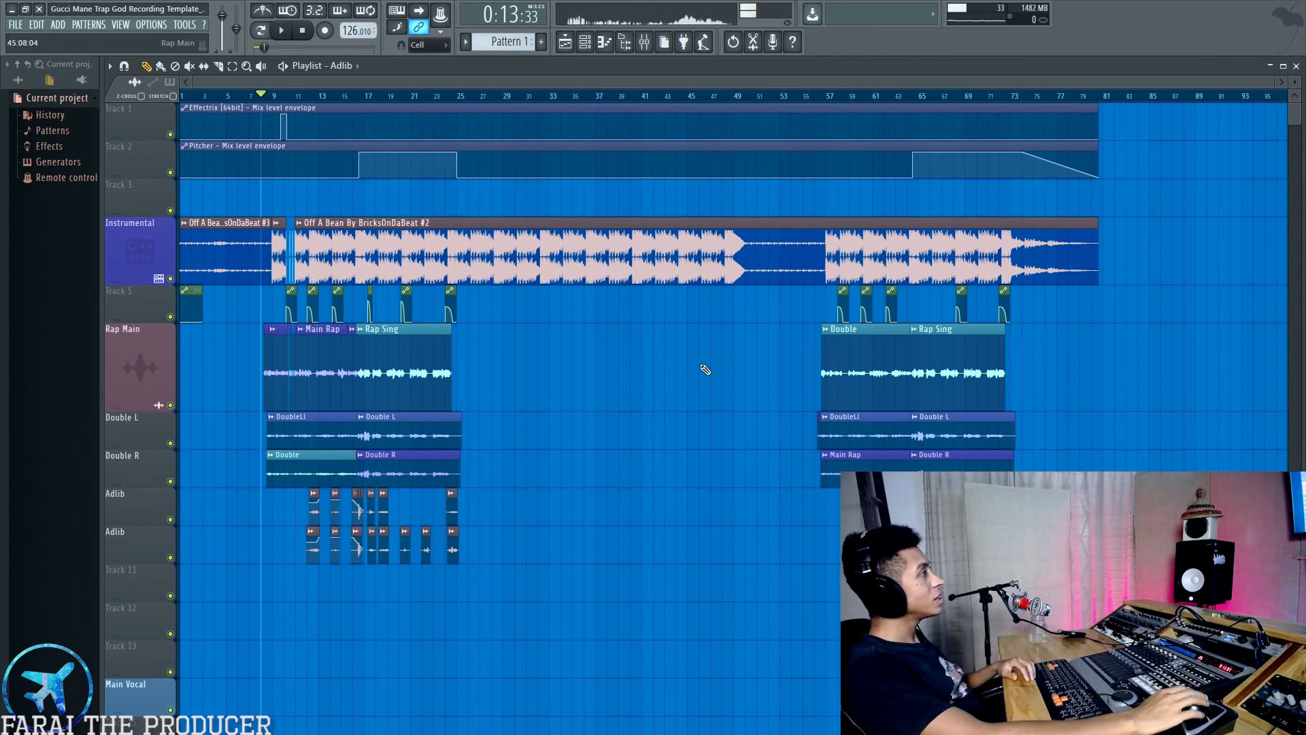
{"action": "key", "text": "space"}
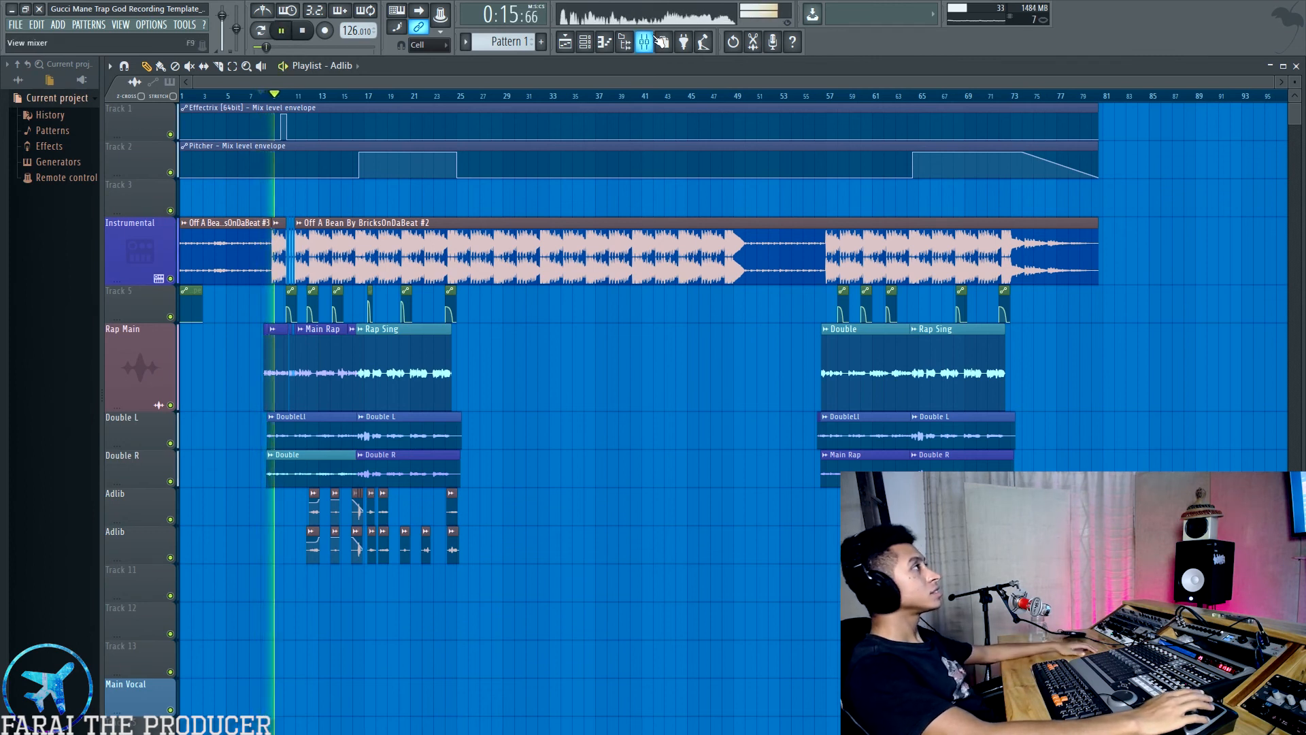
{"action": "key", "text": "F9"}
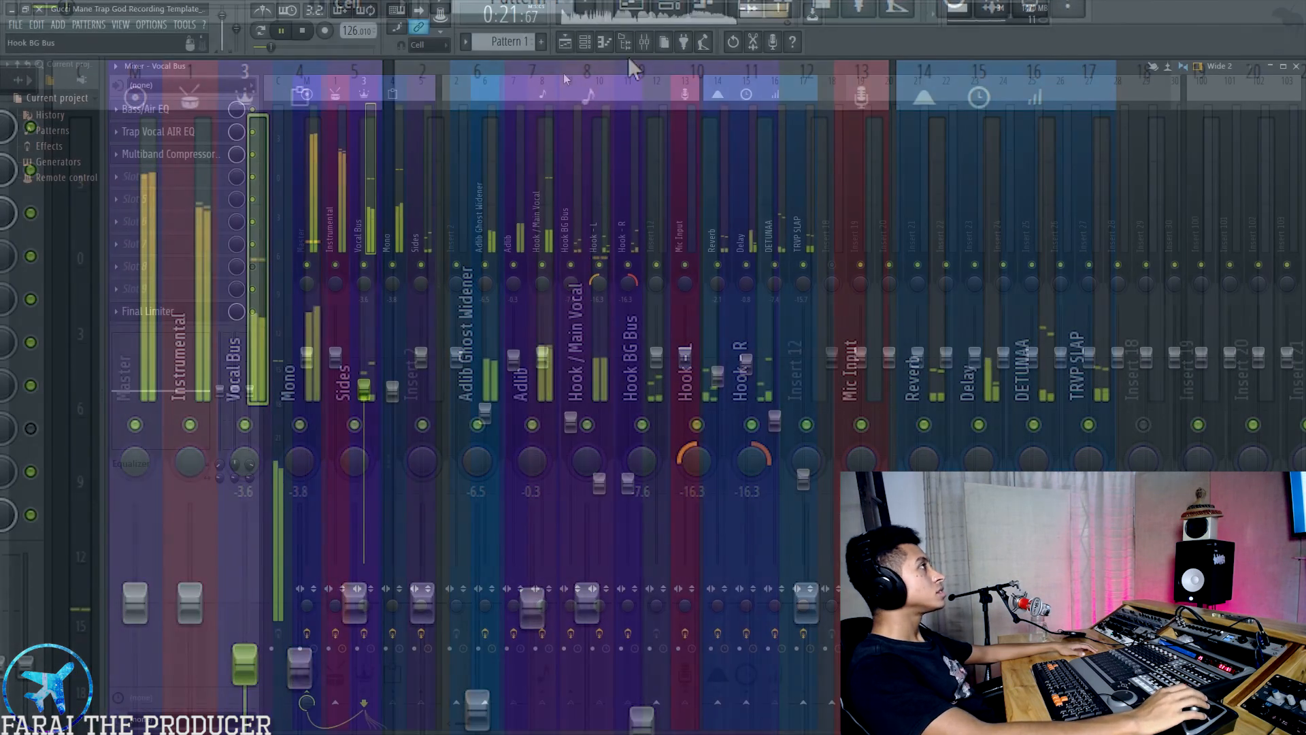
Examine the Trap Trap EQ curve on the Instrumental channel during playback and close its window
{"action": "left_click", "coordinate": [342, 185]}
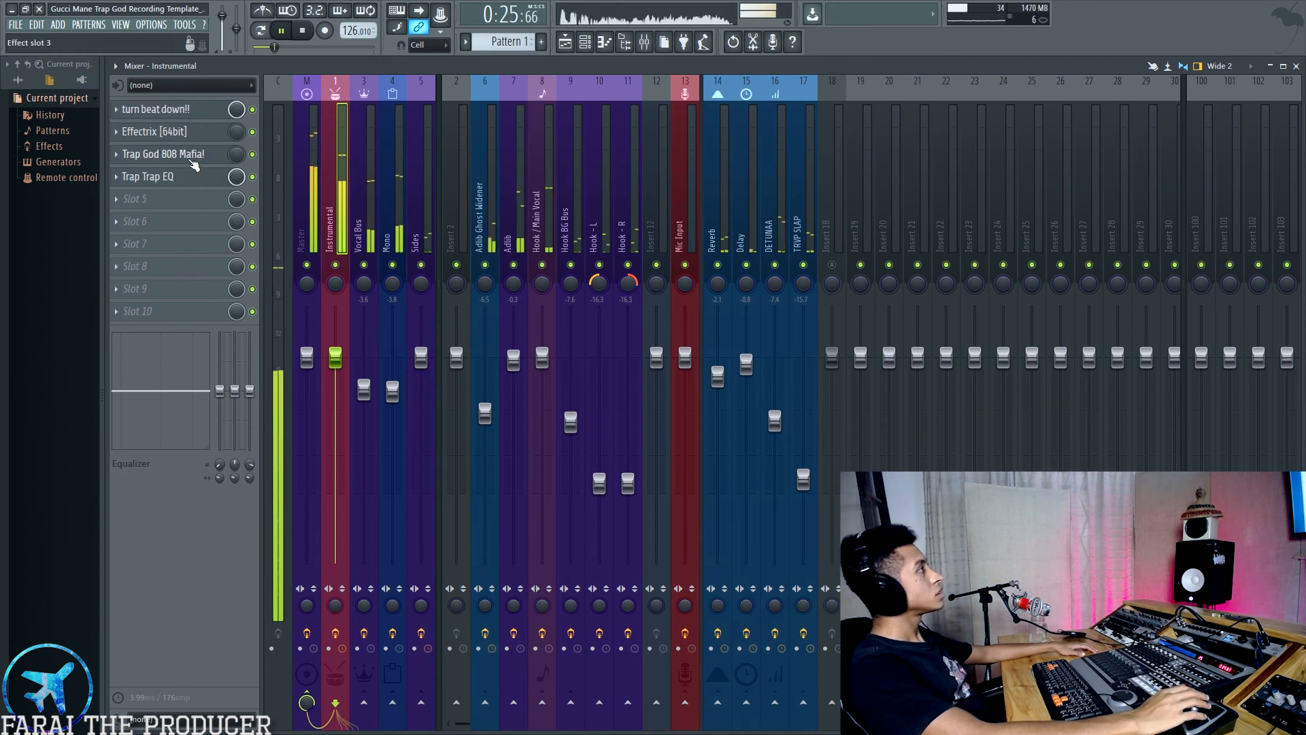
{"action": "left_click", "coordinate": [192, 174]}
{"action": "left_click_drag", "start_coordinate": [933, 144], "coordinate": [613, 247]}
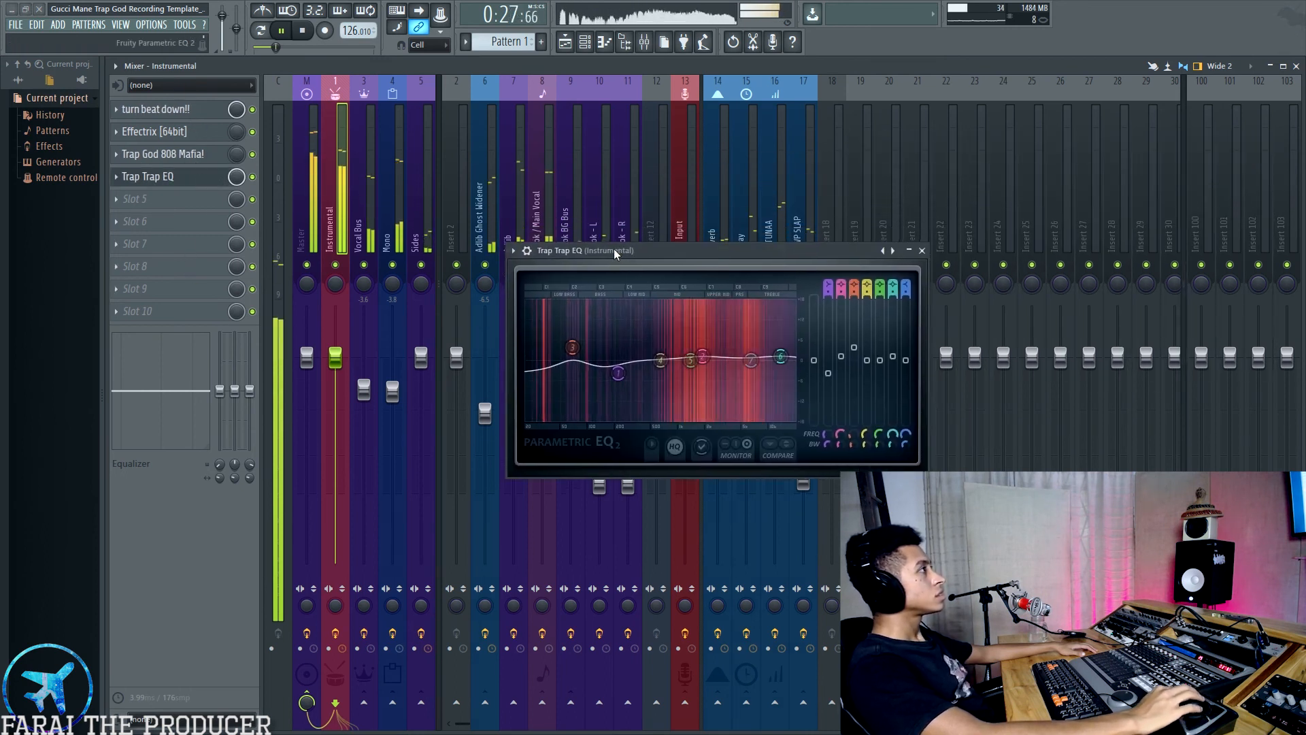
{"action": "left_click", "coordinate": [913, 253]}
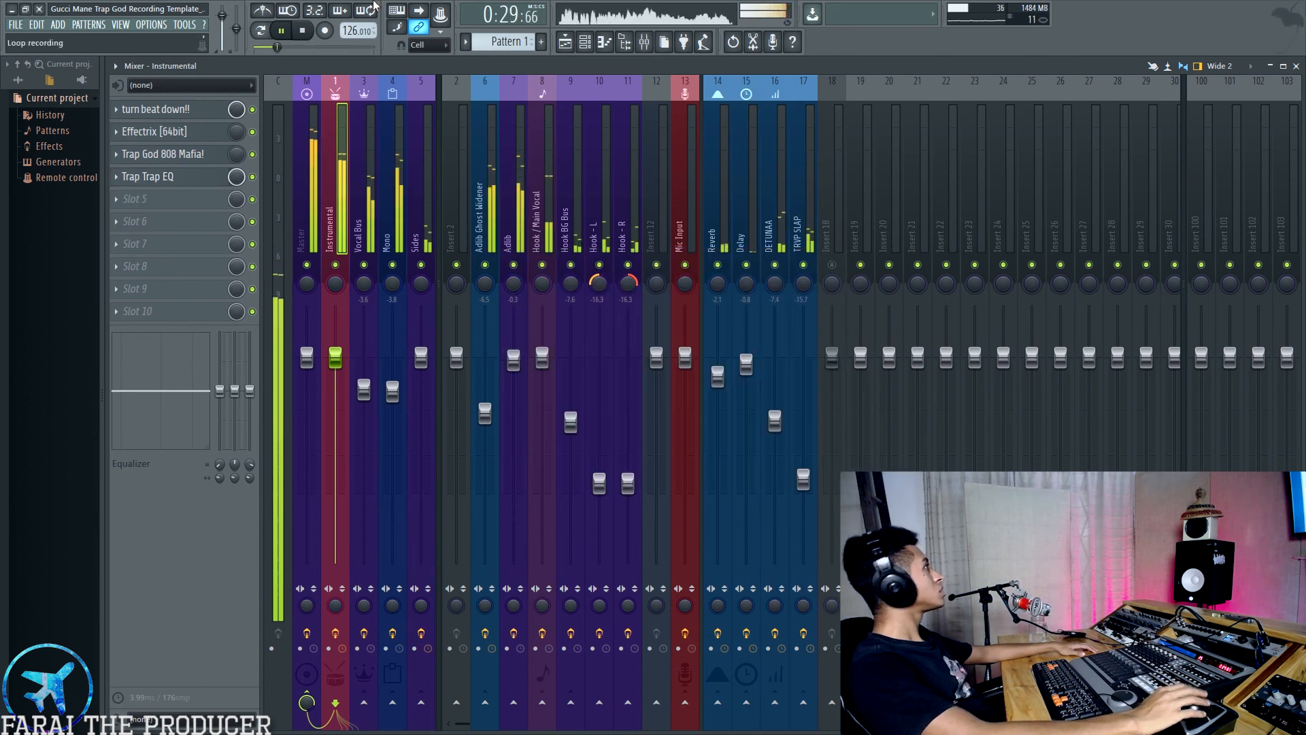
Open the 808 Mafia Master EQ on the Master channel and examine its curve during playback
{"action": "left_click", "coordinate": [314, 130]}
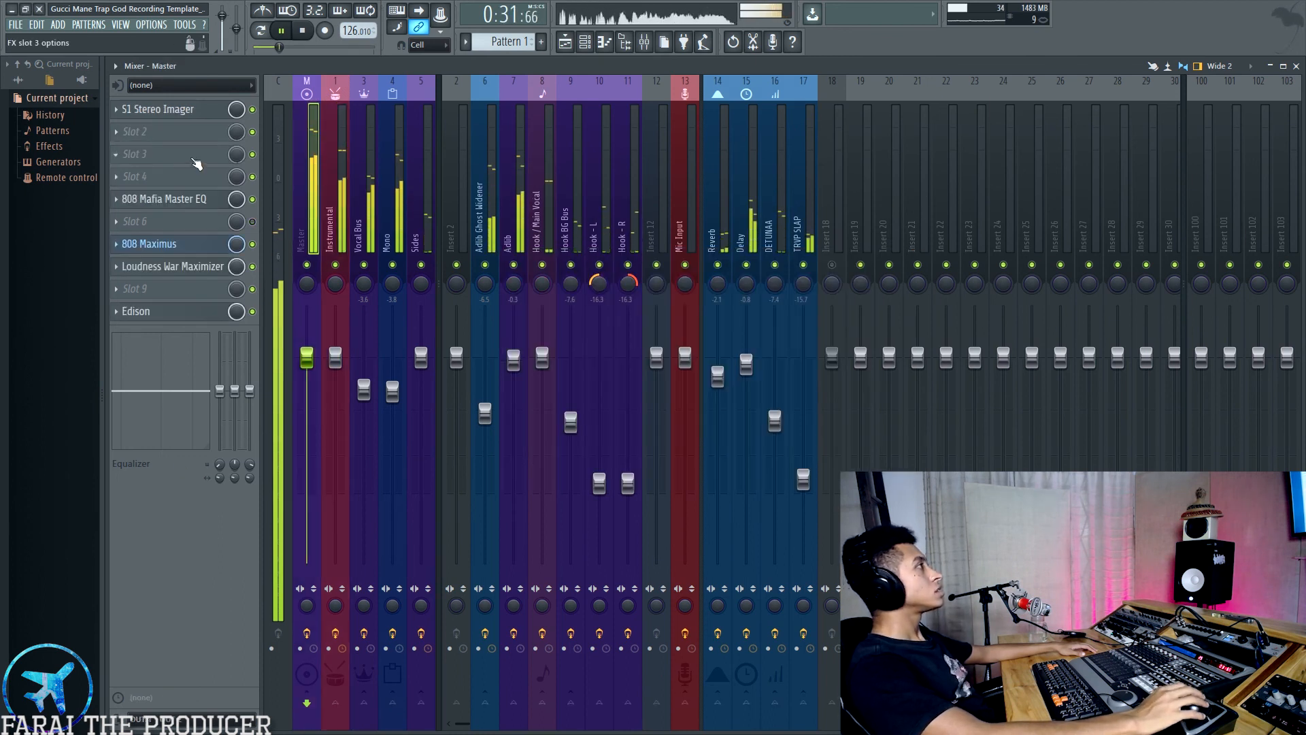
{"action": "left_click", "coordinate": [181, 202]}
{"action": "left_click_drag", "start_coordinate": [438, 262], "coordinate": [824, 192]}
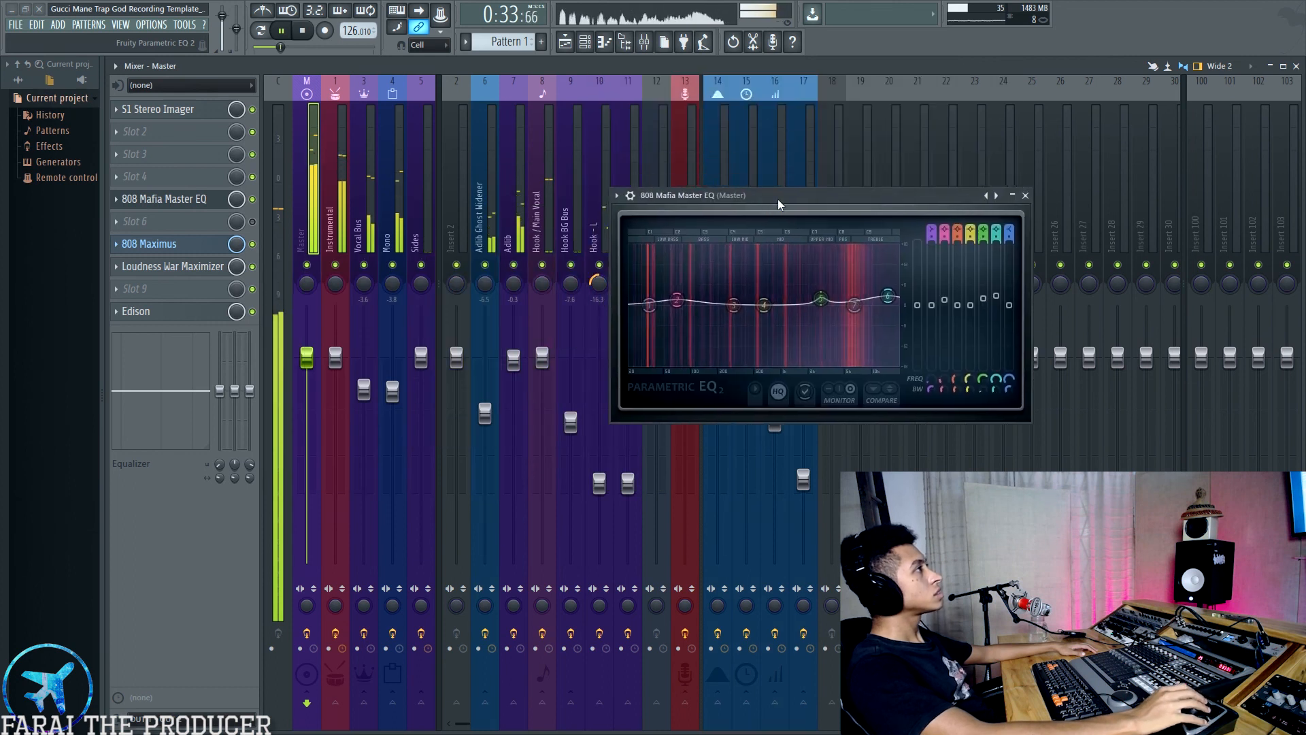
Open the S1 Stereo Imager, 808 Maximus and Loudness War Maximizer on the Master channel and arrange their windows to examine them during playback
{"action": "left_click", "coordinate": [158, 108]}
{"action": "left_click_drag", "start_coordinate": [870, 343], "coordinate": [976, 60]}
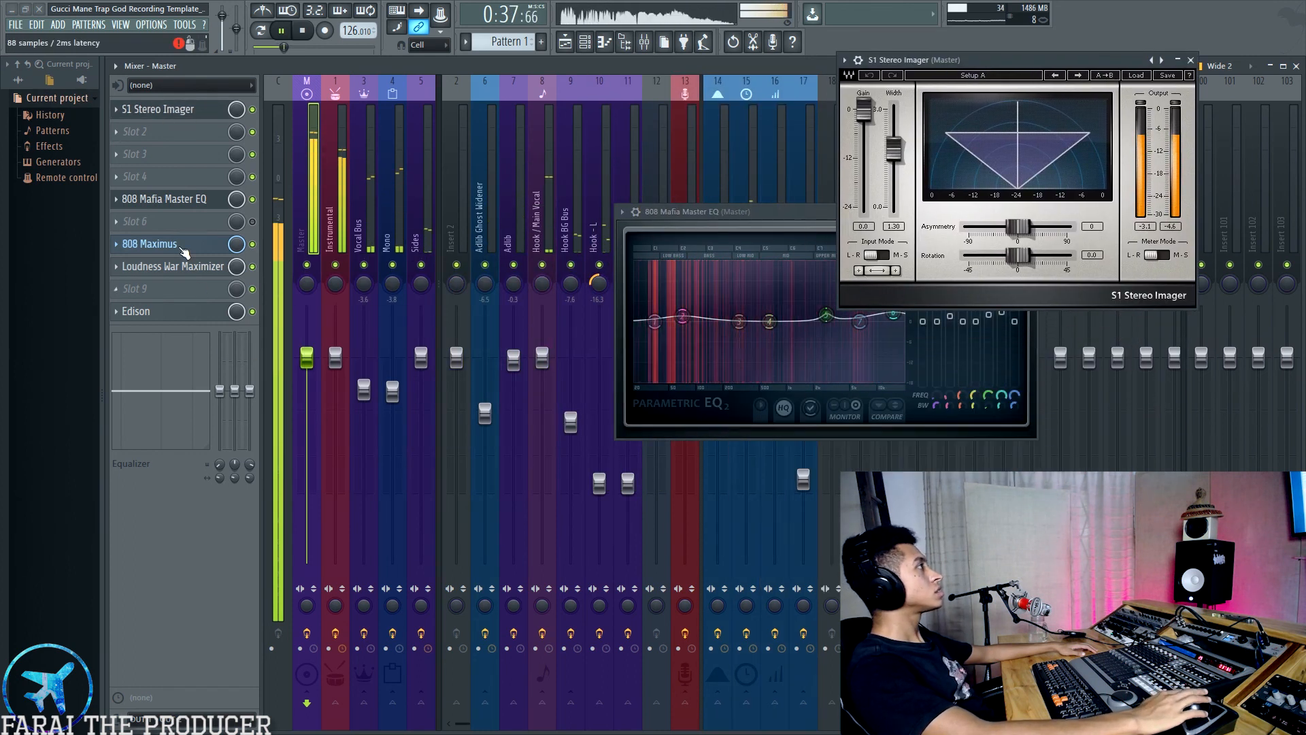
{"action": "left_click", "coordinate": [170, 245]}
{"action": "left_click", "coordinate": [189, 271]}
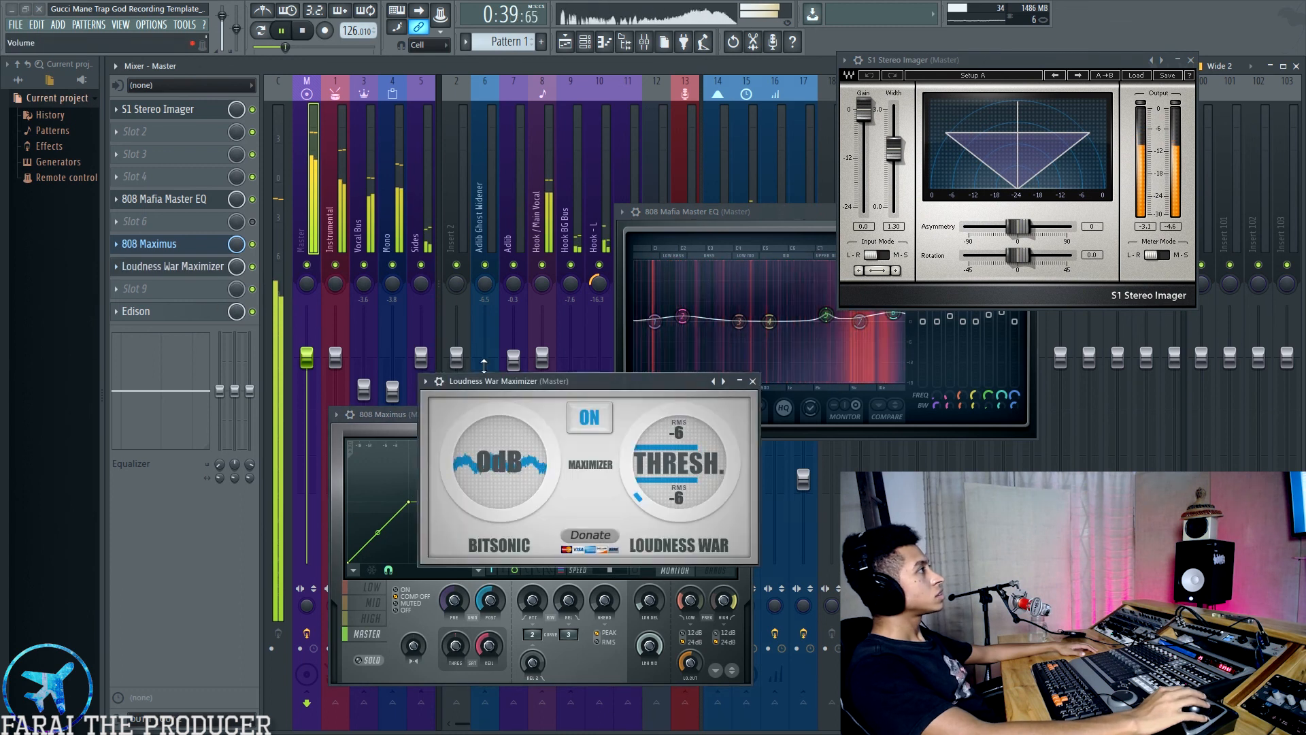
{"action": "left_click_drag", "start_coordinate": [441, 387], "coordinate": [898, 465]}
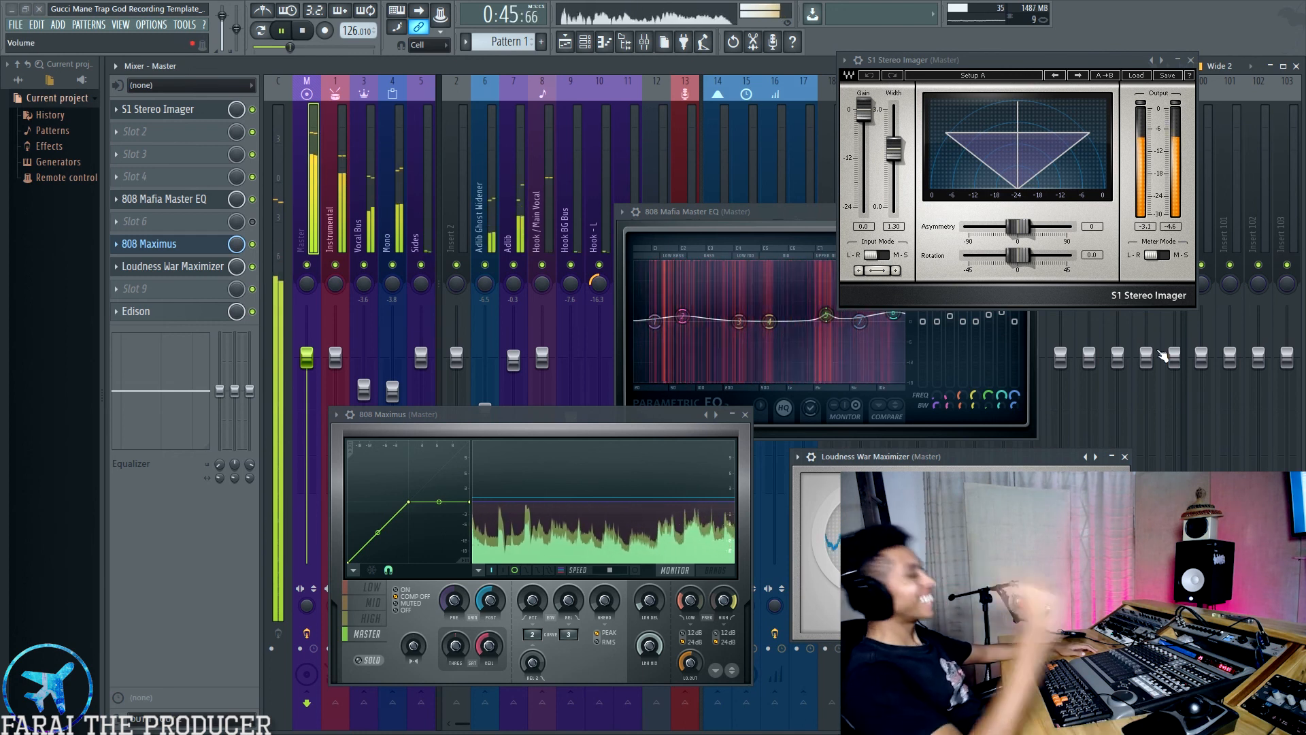
Close all the open Master channel effect windows so that the whole mixer is in view
{"action": "left_click", "coordinate": [1192, 61]}
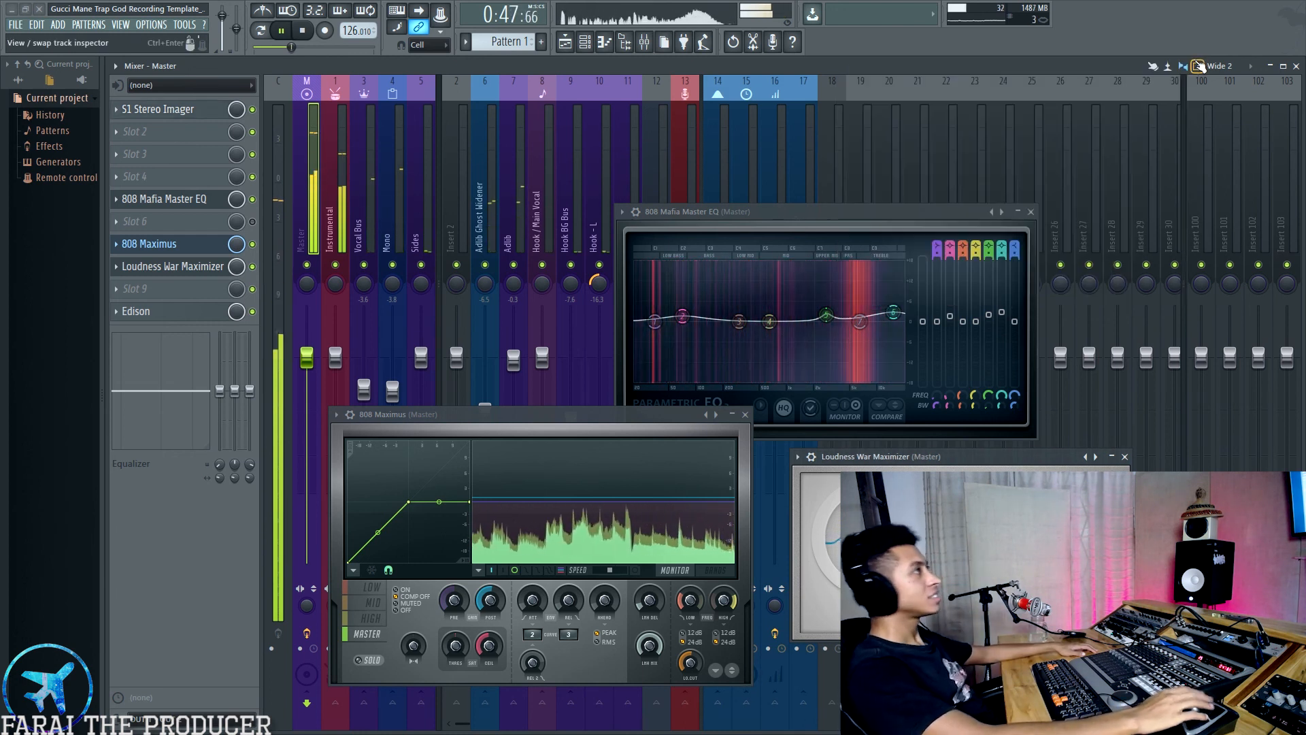
{"action": "left_click", "coordinate": [1030, 211]}
{"action": "left_click", "coordinate": [1125, 457]}
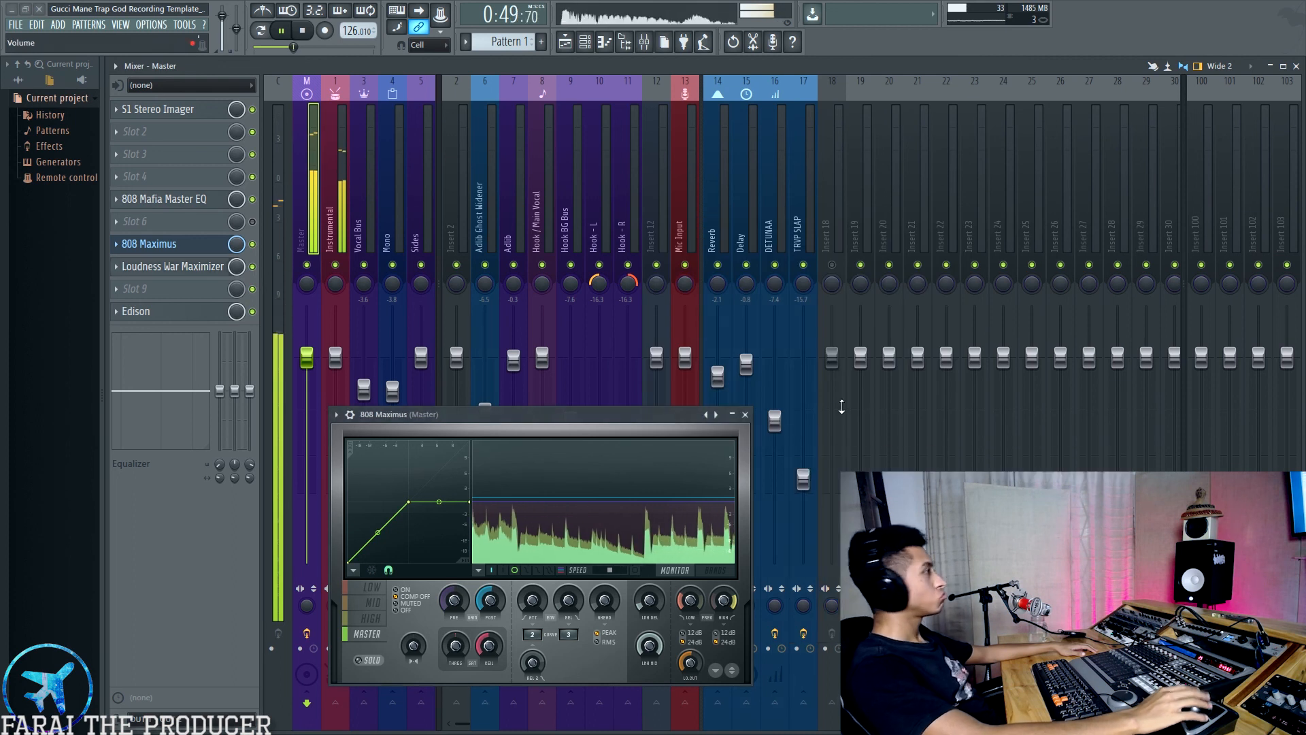
{"action": "left_click", "coordinate": [745, 415]}
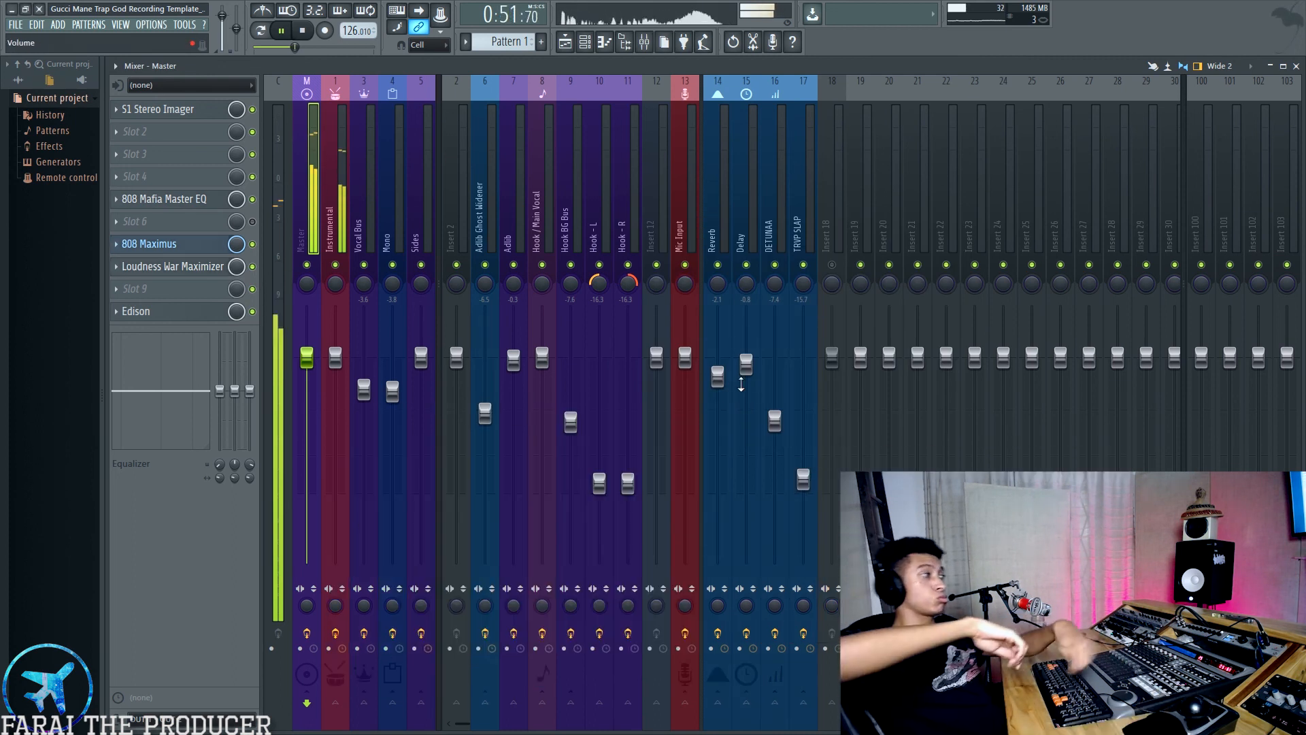